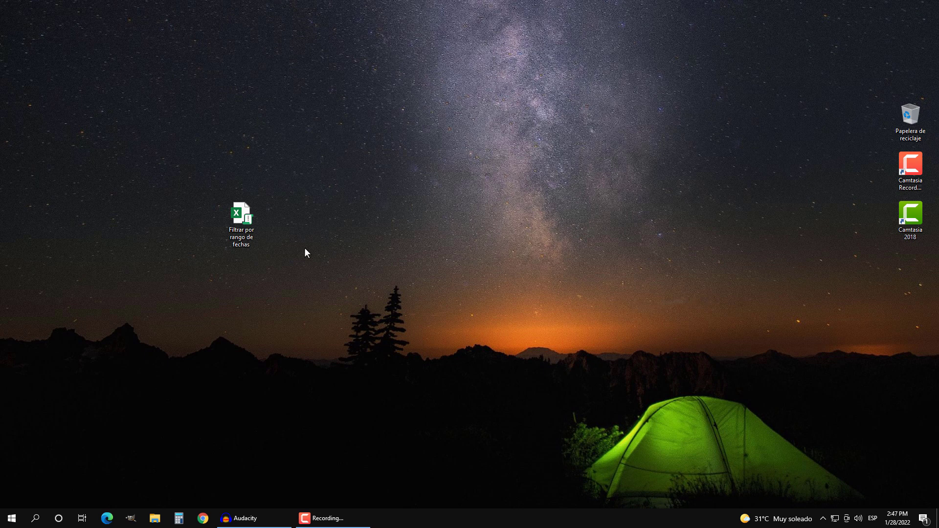
- Open the "Filtrar por rango de fechas" workbook from the desktop and check how far the Comercial data column extends
double_click(254, 225)
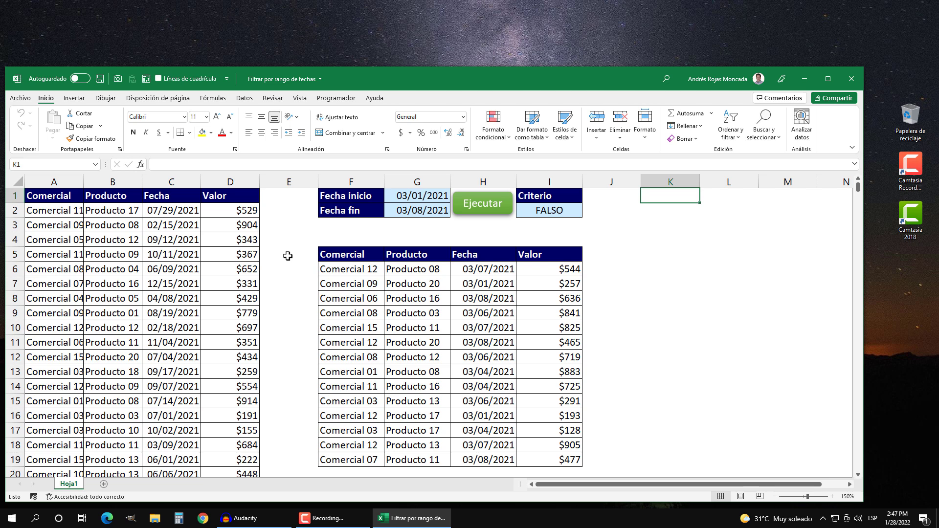
left_click(78, 243)
key("ctrl+Down")
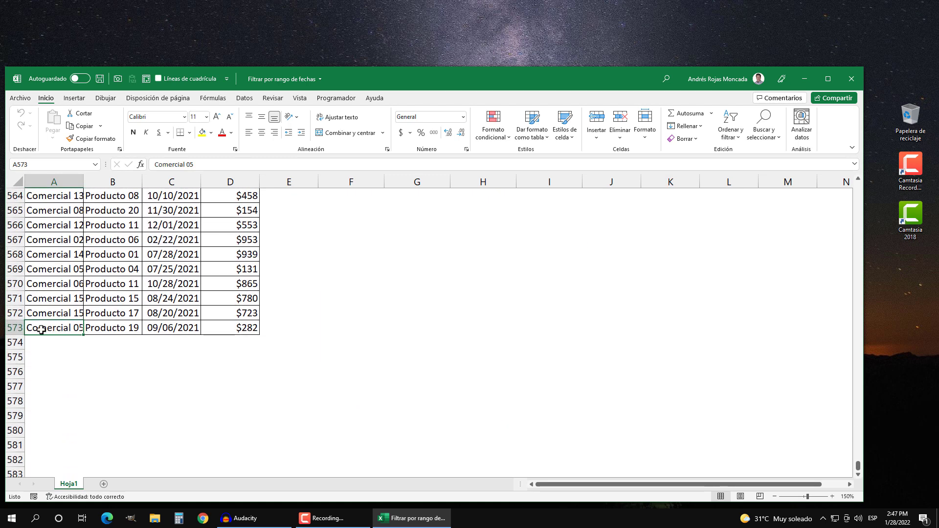
key("ctrl+Up")
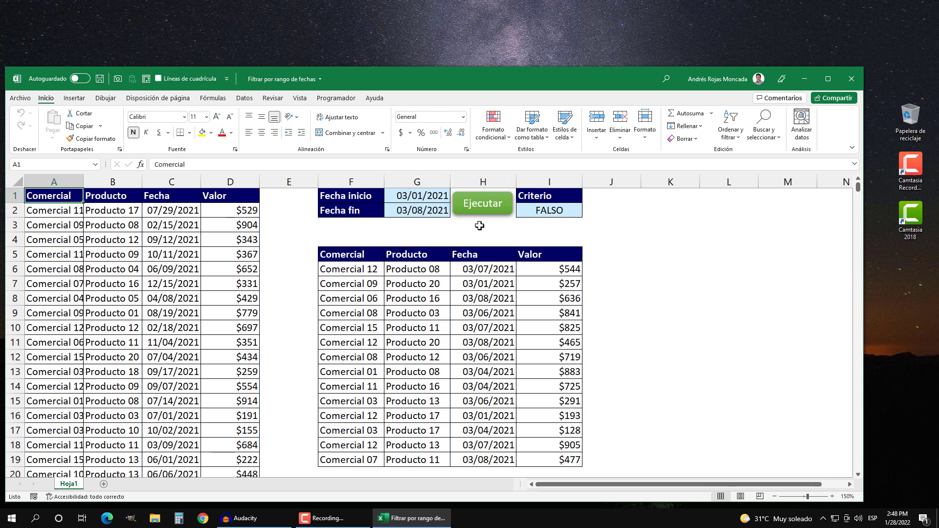
- Examine the FiltrarPorFecha macro code in the Visual Basic editor, and close the editor
key("alt+F11")
mouse_move(483, 472)
left_mouse_down()
mouse_move(517, 475)
mouse_move(478, 475)
left_mouse_up()
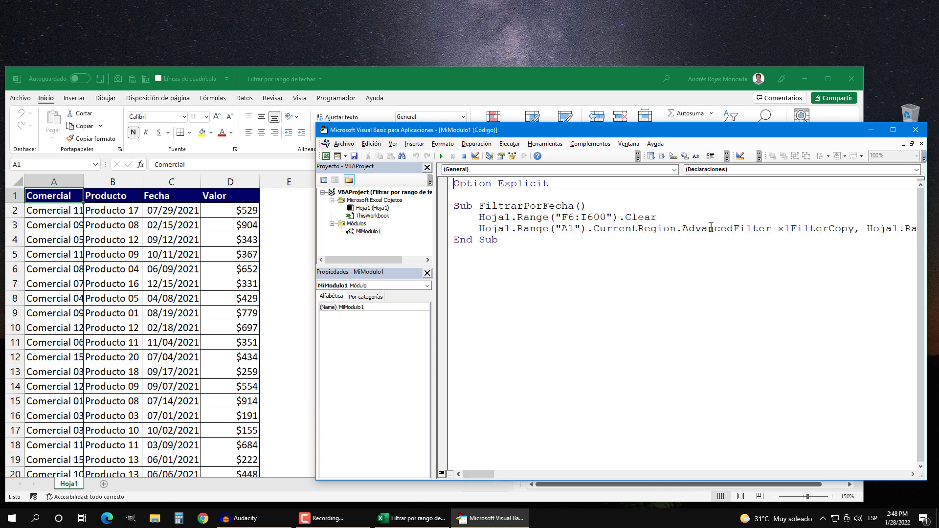
left_click(915, 130)
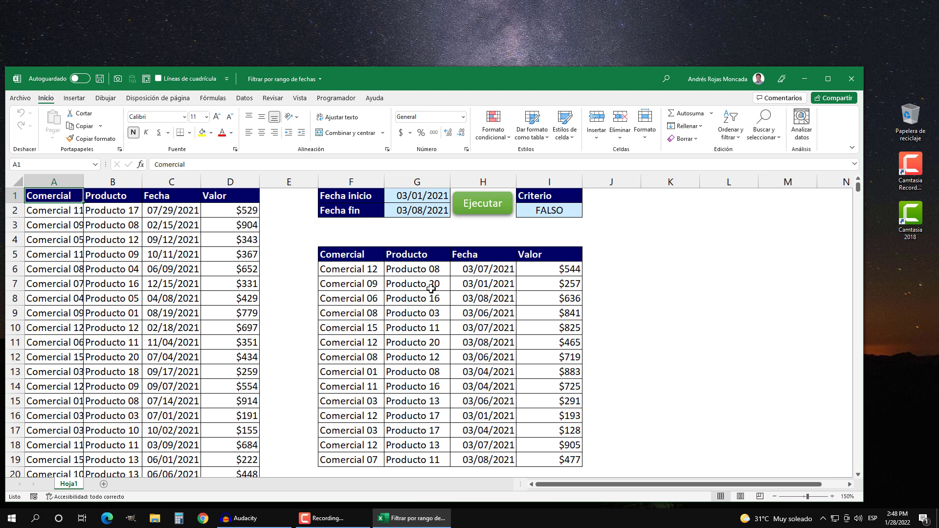
- Set the Fecha fin date to 3/5/2021 and run the date-range filter macro
left_click(410, 208)
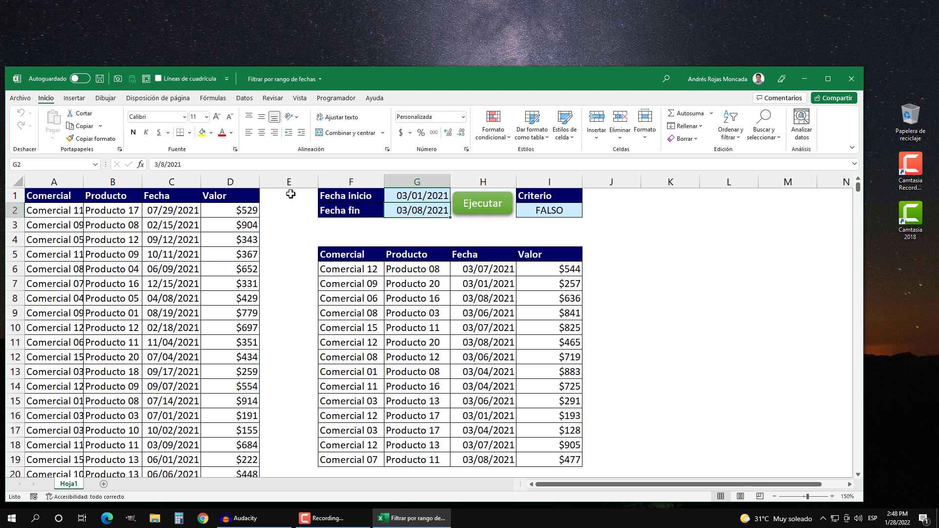
left_click(163, 164)
key("Delete")
type("5")
key("Return")
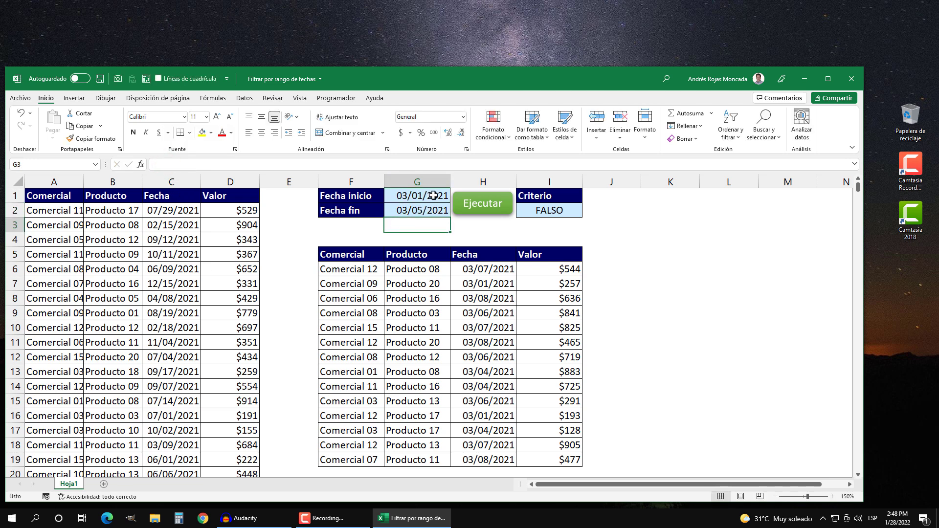
left_click(471, 213)
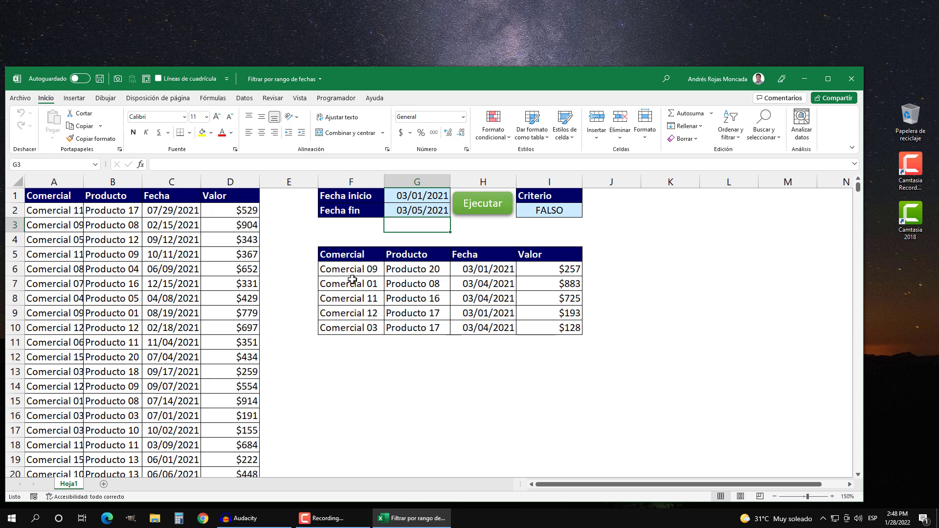
- Set the Fecha fin date to 3/15/2021, run the date-range filter macro and review the extracted records
left_click(433, 212)
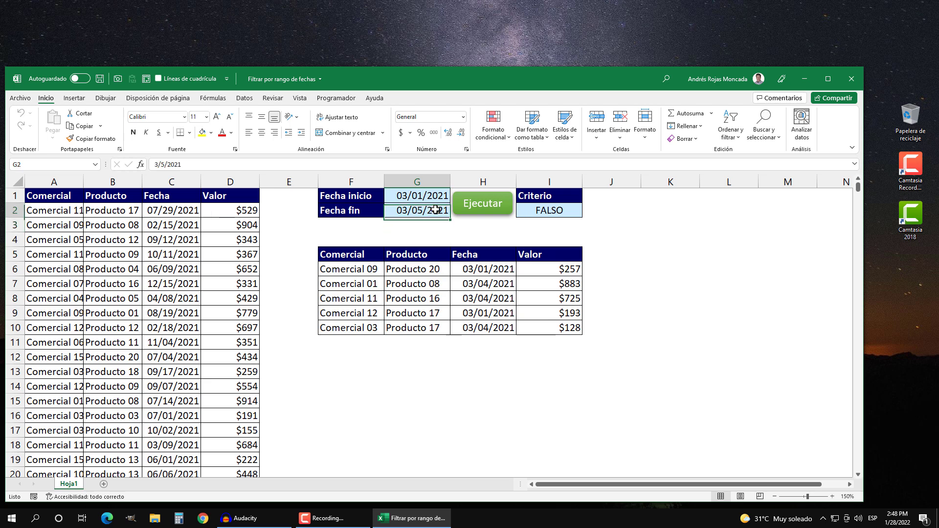
left_click(165, 165)
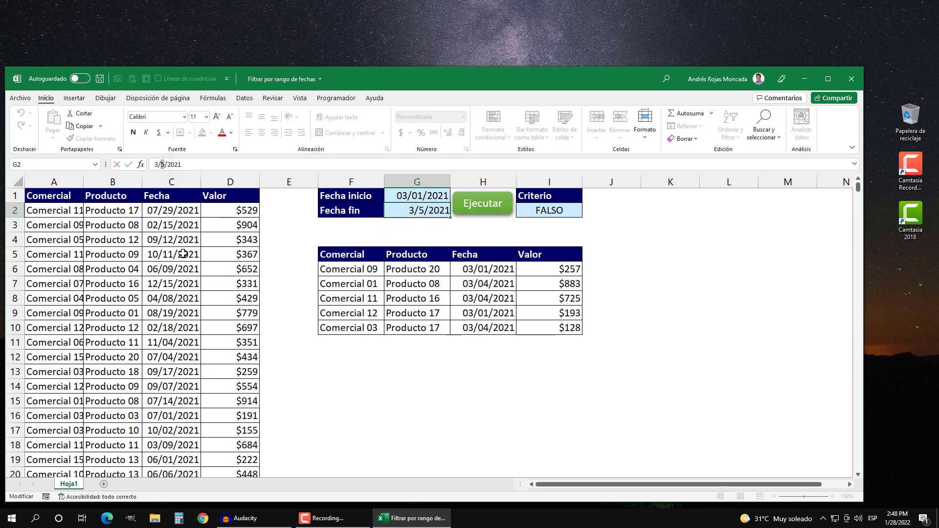
type("1")
key("Return")
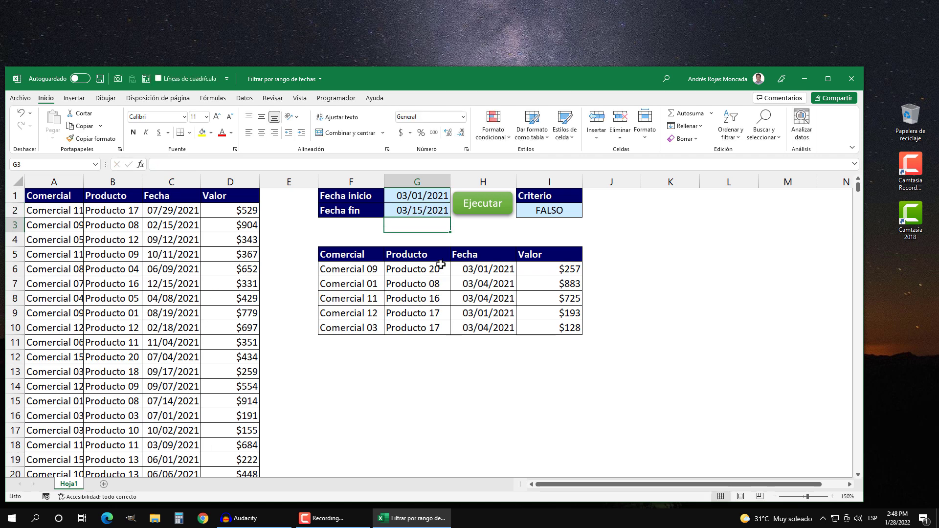
left_click(473, 215)
scroll(453, 315, "down", 3)
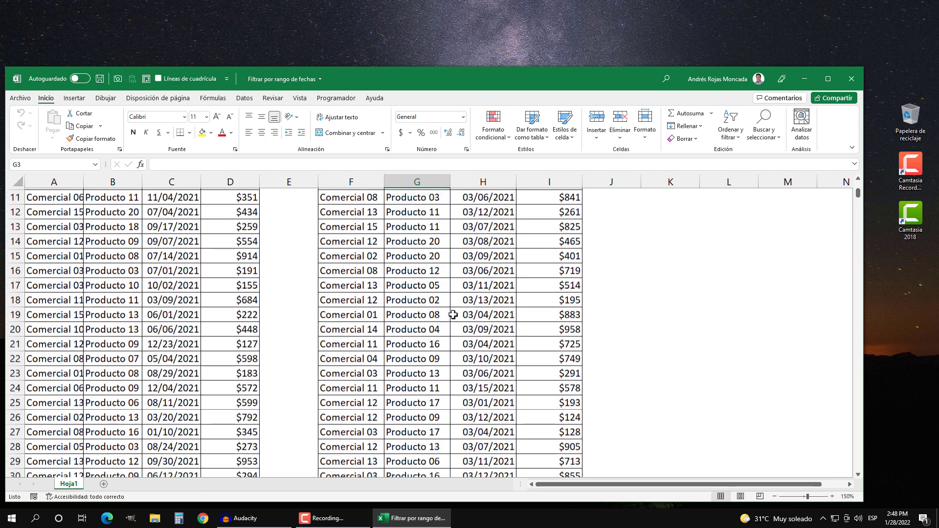
scroll(453, 315, "down", 5)
scroll(453, 315, "up", 6)
scroll(453, 314, "up", 2)
- Set the Fecha fin date to 3/8/2021 and run the date-range filter macro
left_click(420, 211)
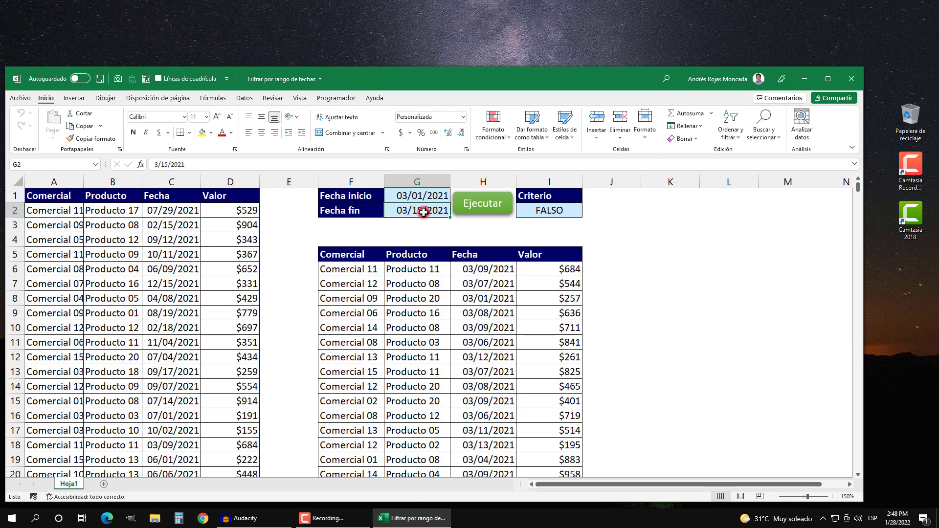
double_click(165, 164)
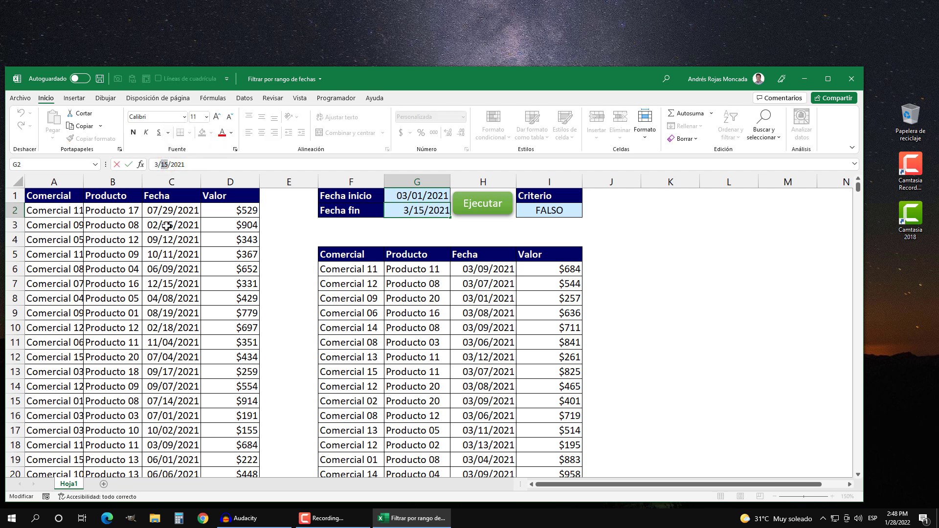
type("8")
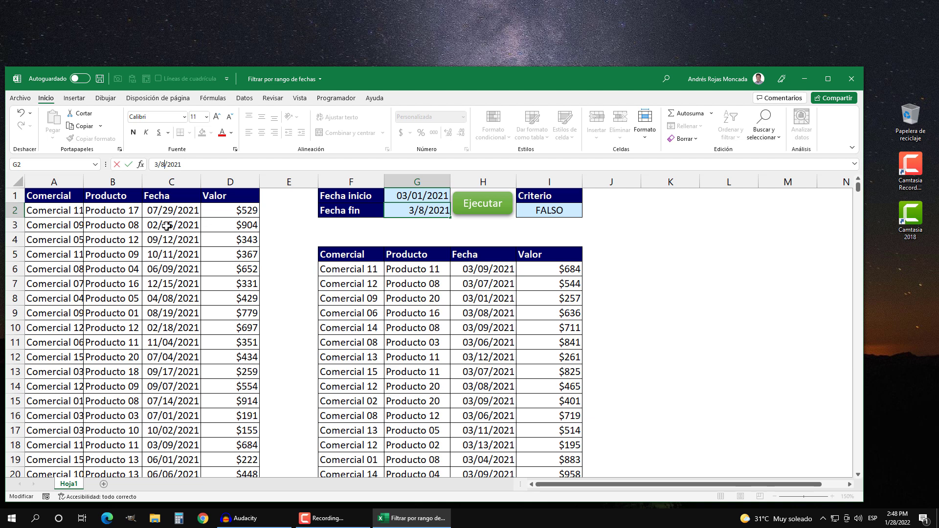
key("ctrl+Return")
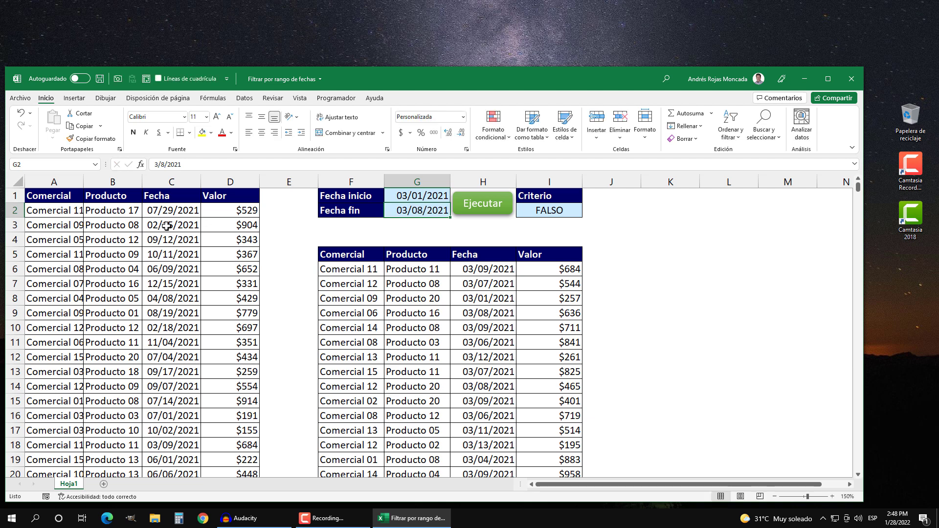
left_click(484, 208)
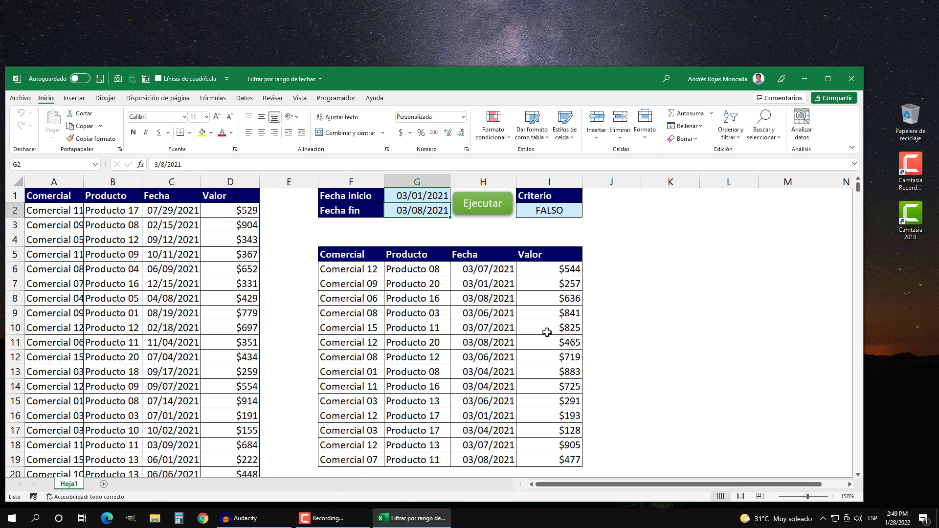
- Select cell K1, save the workbook and close it
left_click(677, 195)
left_click(99, 78)
left_click(855, 83)
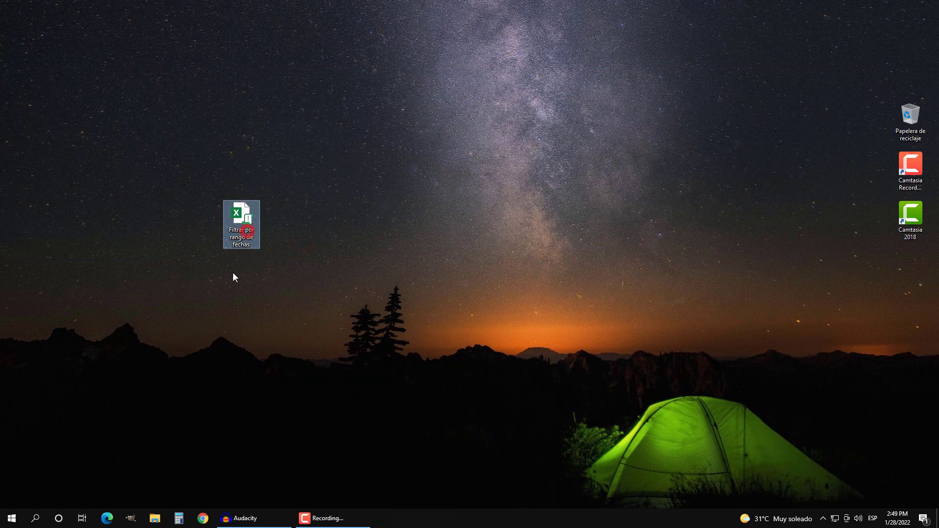
- Delete the "Filtrar por rango de fechas" file from the desktop and permanently empty the Recycle Bin
key("Delete")
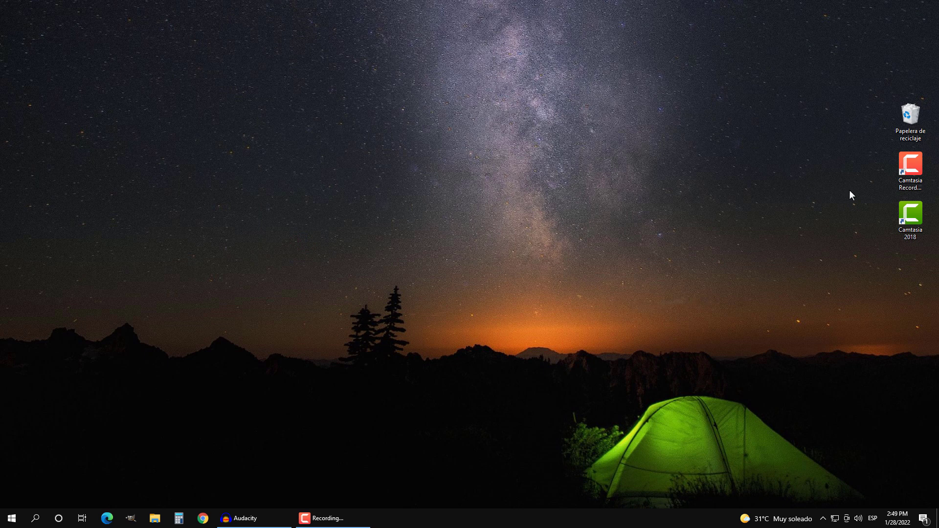
right_click(905, 122)
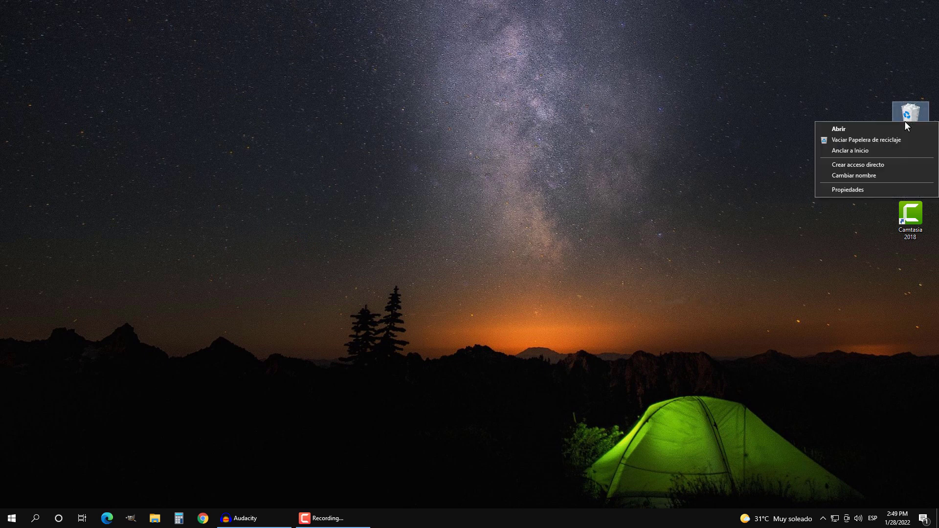
left_click(890, 140)
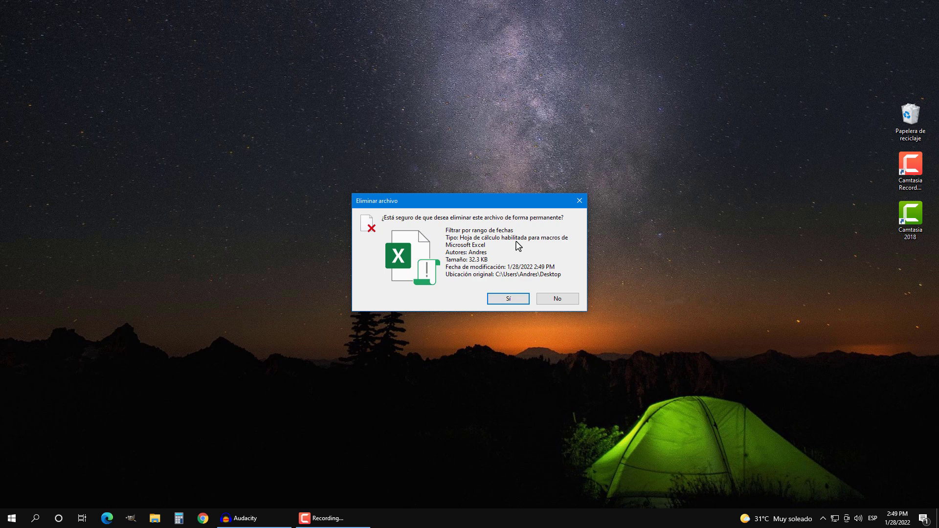
left_click(516, 295)
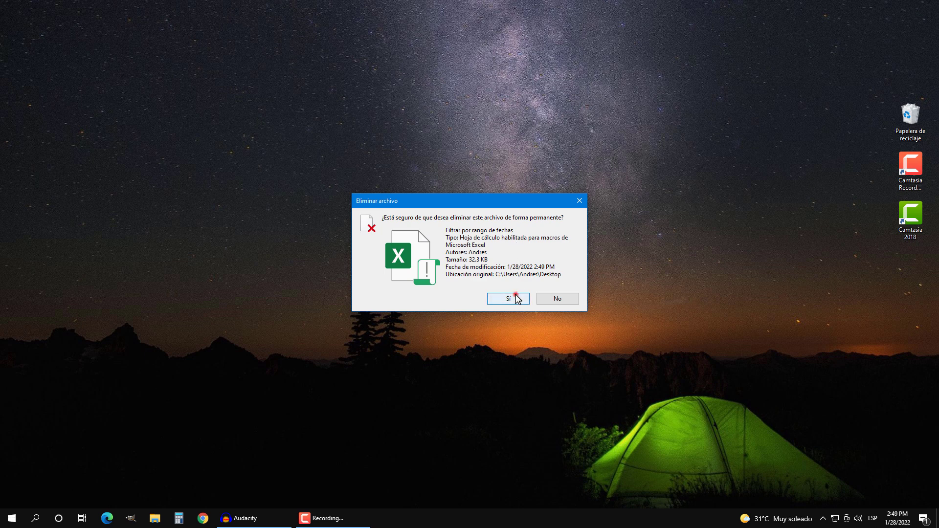
left_click(752, 193)
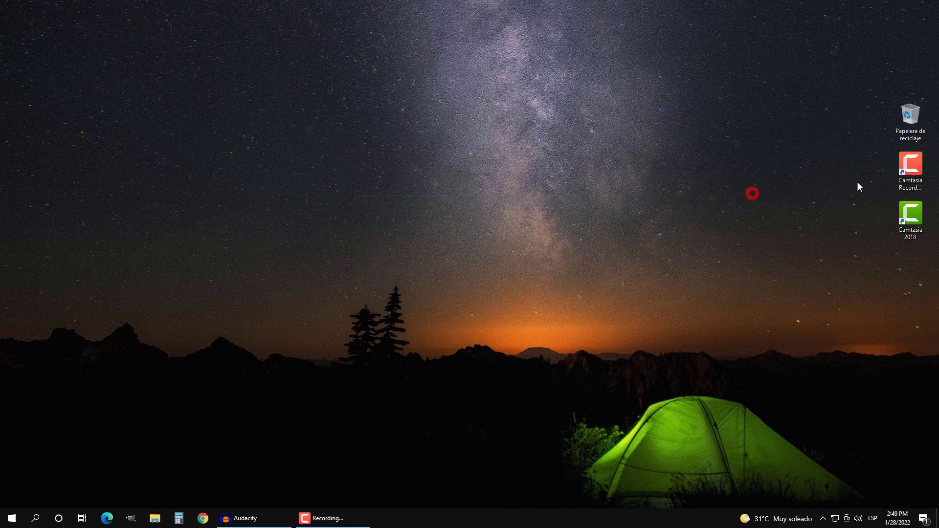
right_click(916, 113)
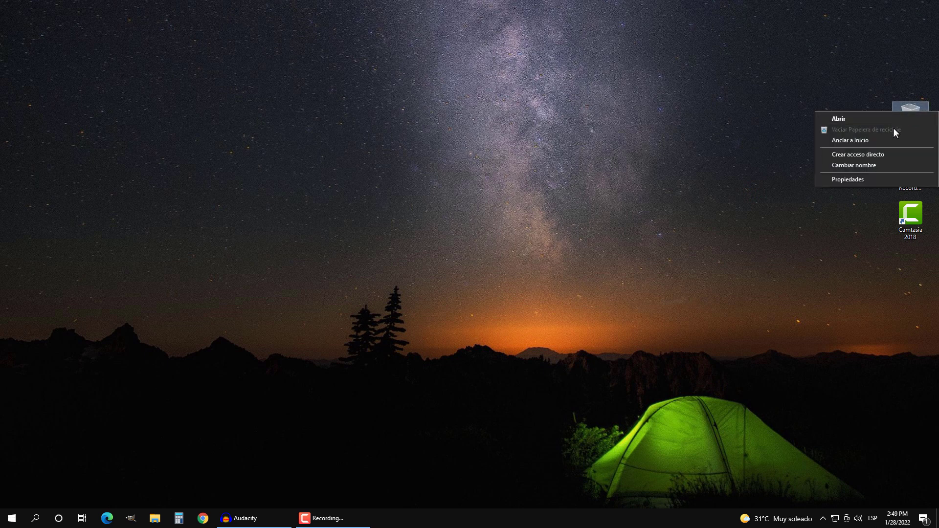
left_click(843, 129)
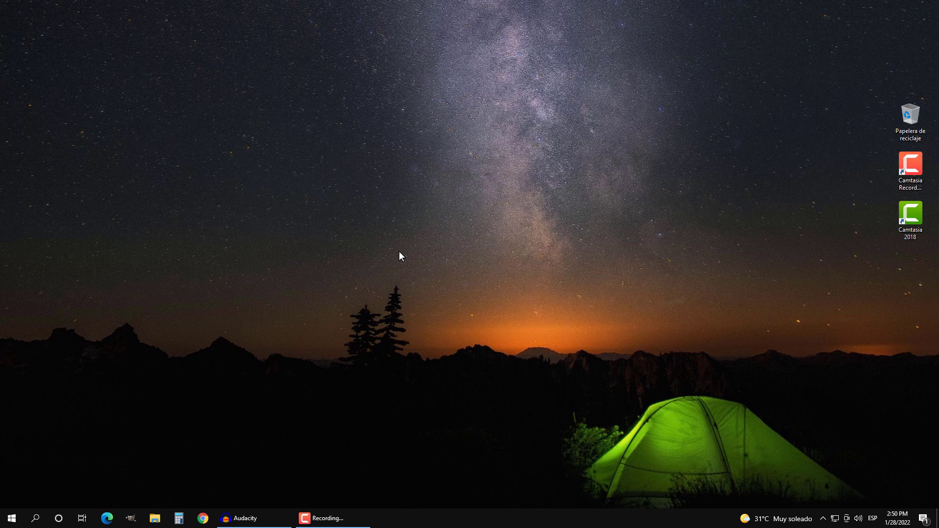
left_click(202, 518)
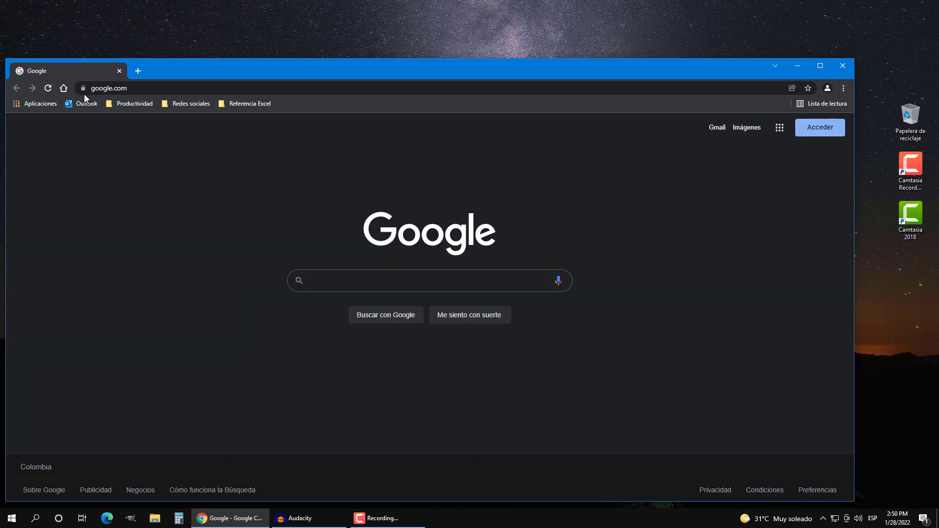
left_click(164, 90)
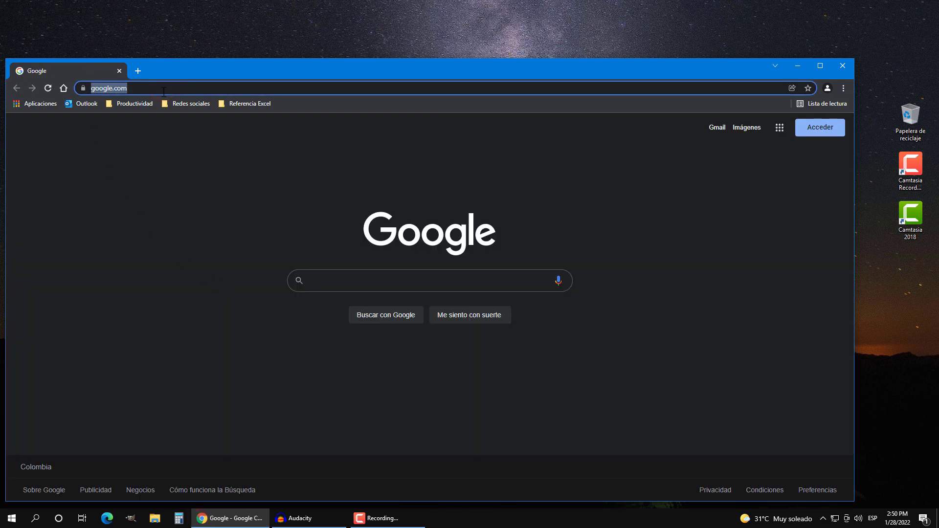
type("www.st")
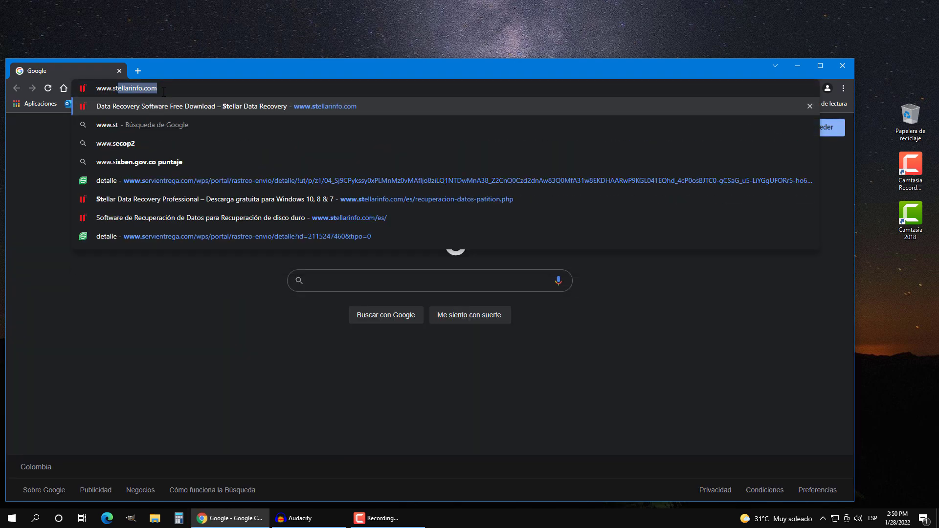
type("ellarinfor")
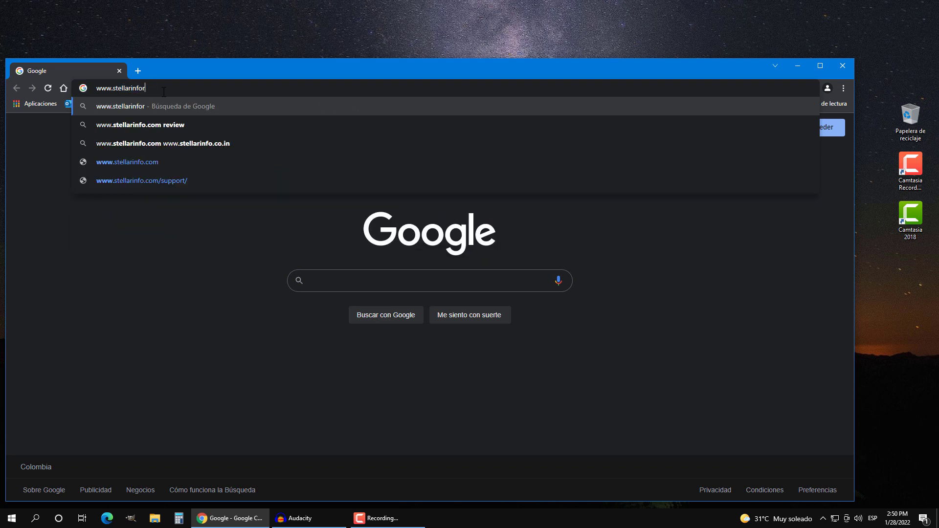
key("BackSpace")
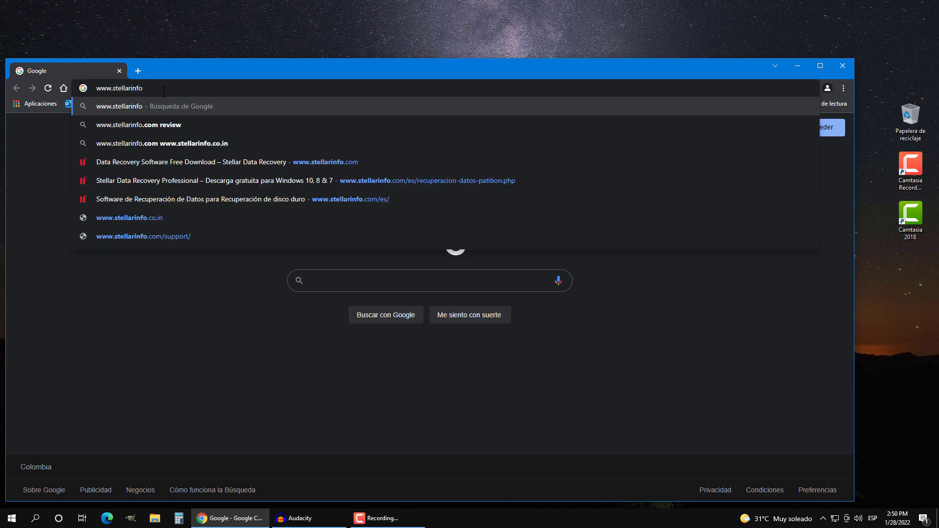
type(".com")
key("Return")
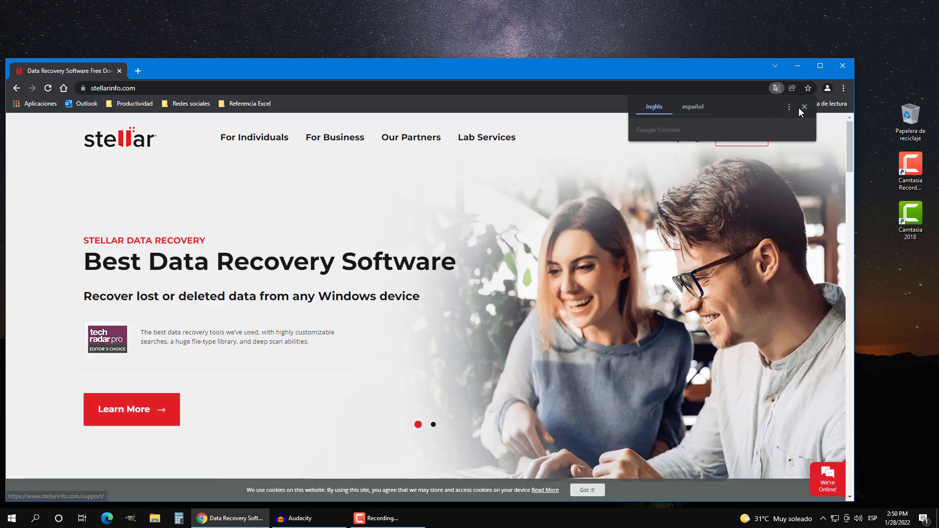
- Switch the Stellar site to Español and open the Recuperación de Datos de Windows page for individuals
left_click(803, 106)
left_click(696, 139)
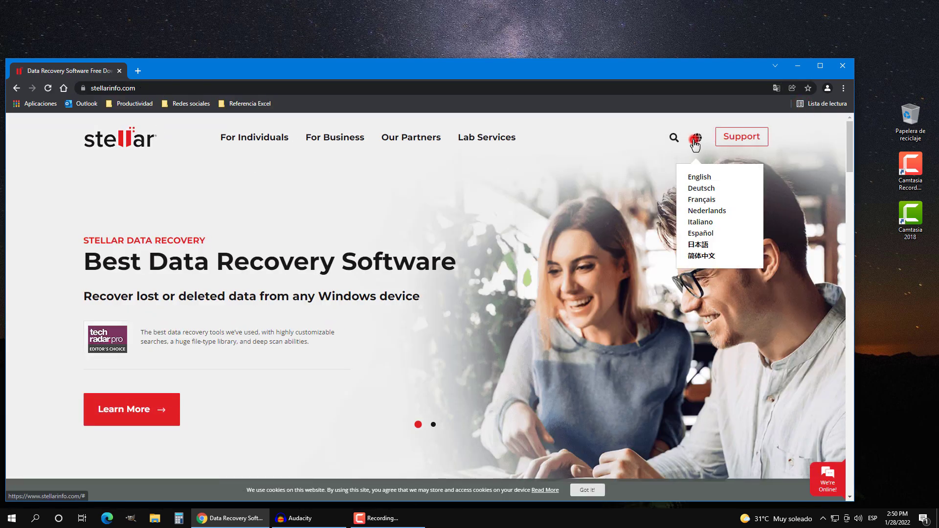
left_click(701, 233)
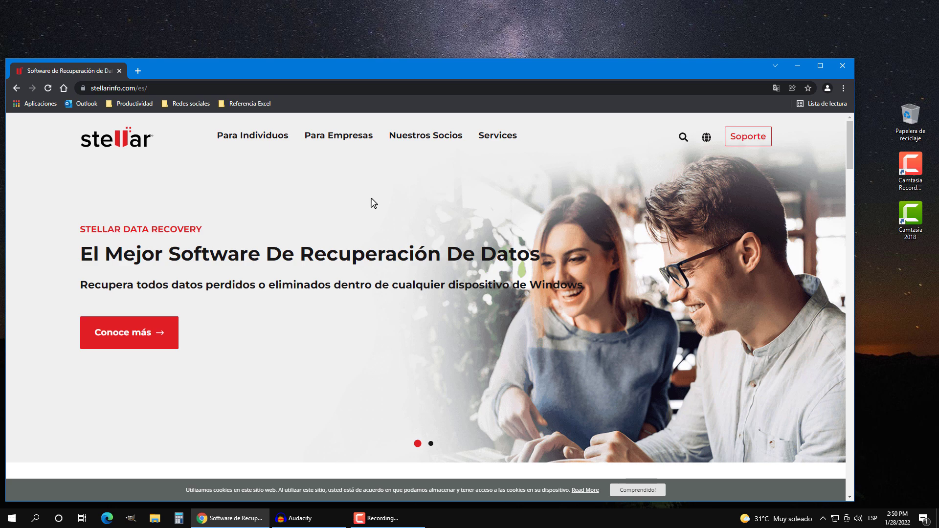
left_click(264, 139)
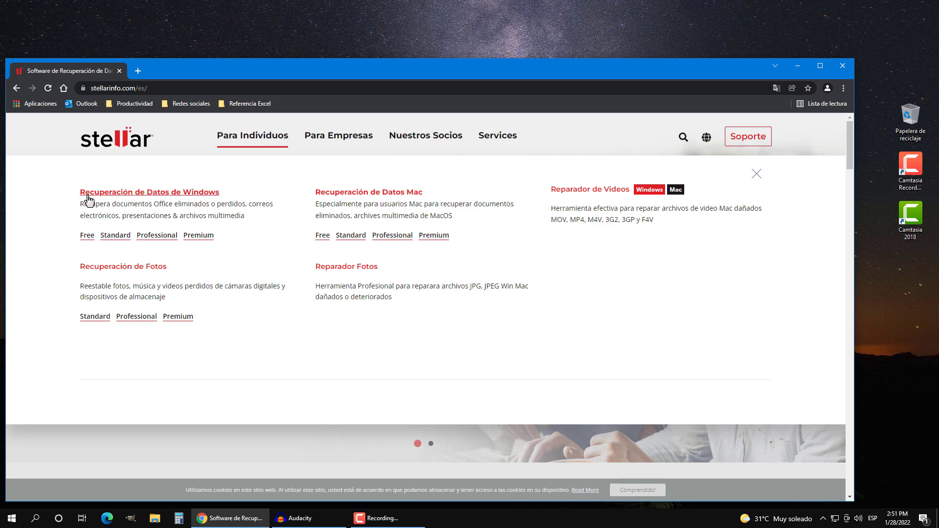
left_click(204, 192)
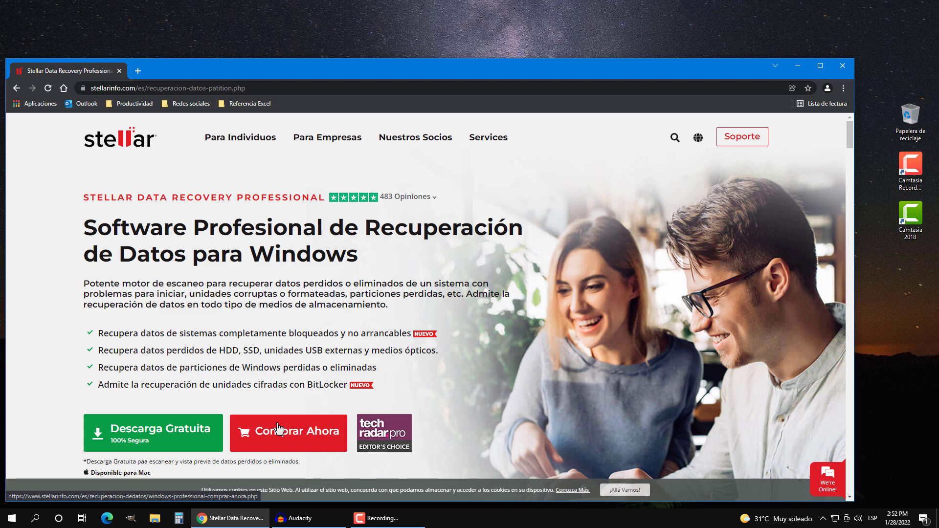
- Read the Stellar Data Recovery Professional overview and the section on supported Windows devices and storage media
scroll(279, 429, "down", 5)
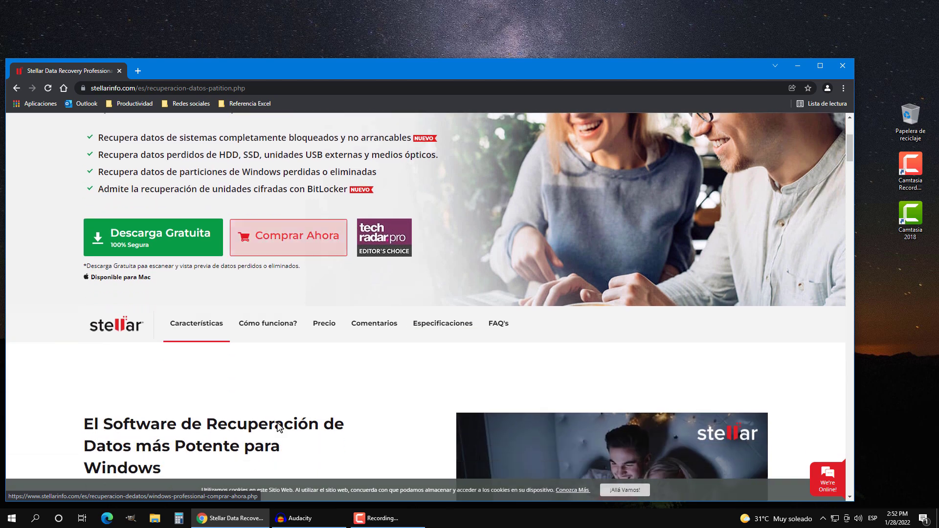
scroll(278, 423, "down", 1)
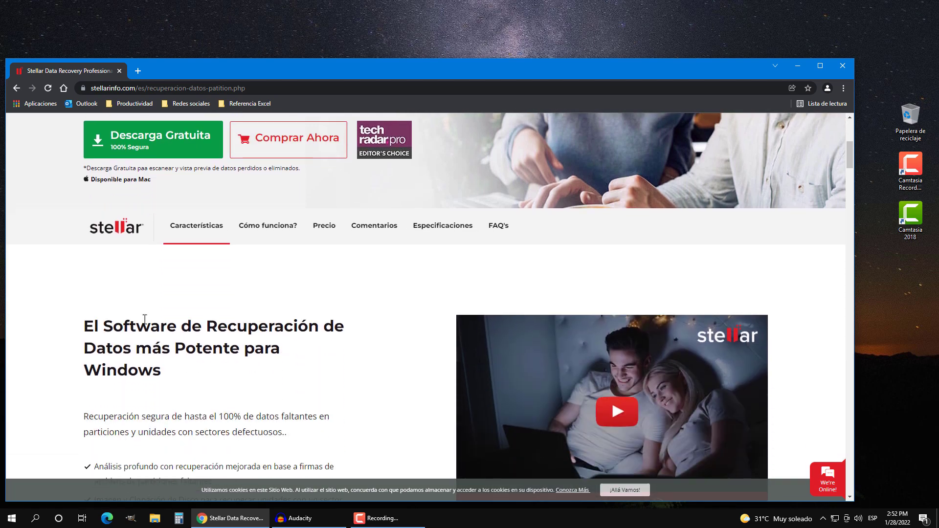
scroll(145, 319, "down", 2)
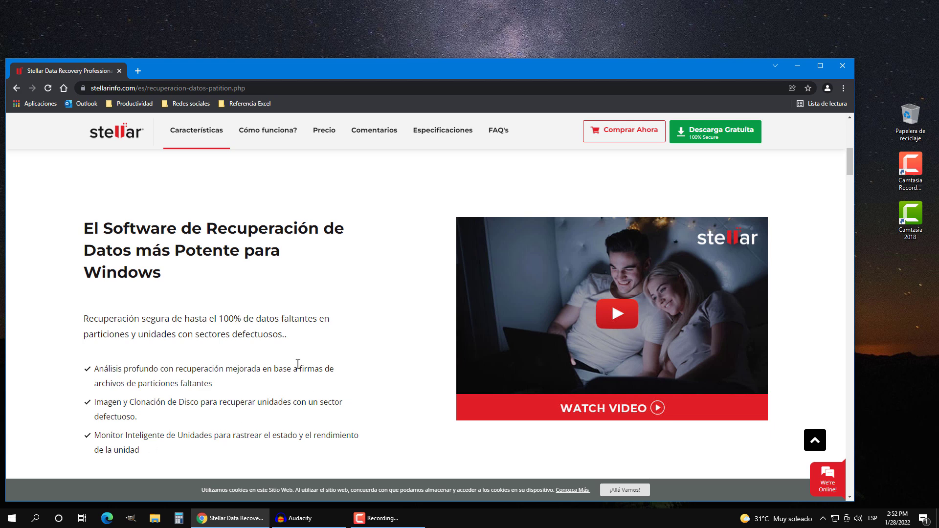
scroll(298, 367, "down", 1)
scroll(298, 368, "down", 7)
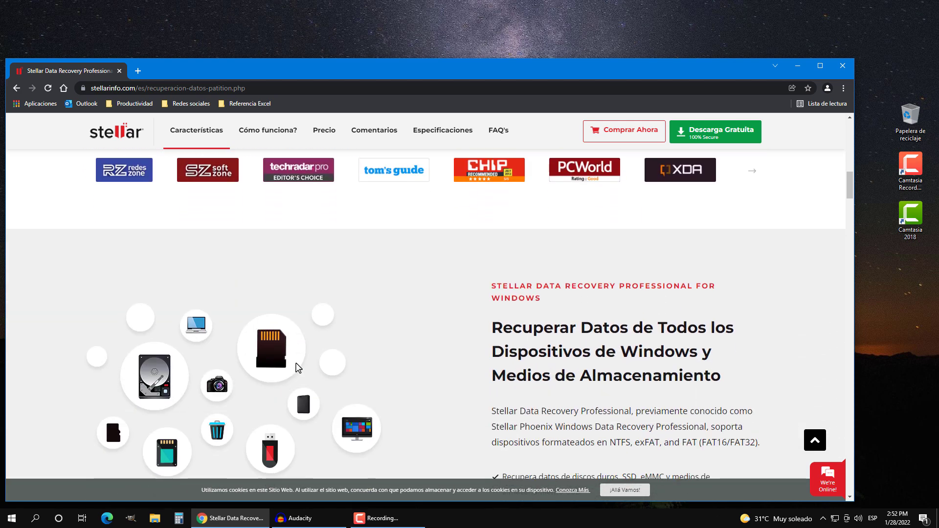
scroll(298, 367, "down", 2)
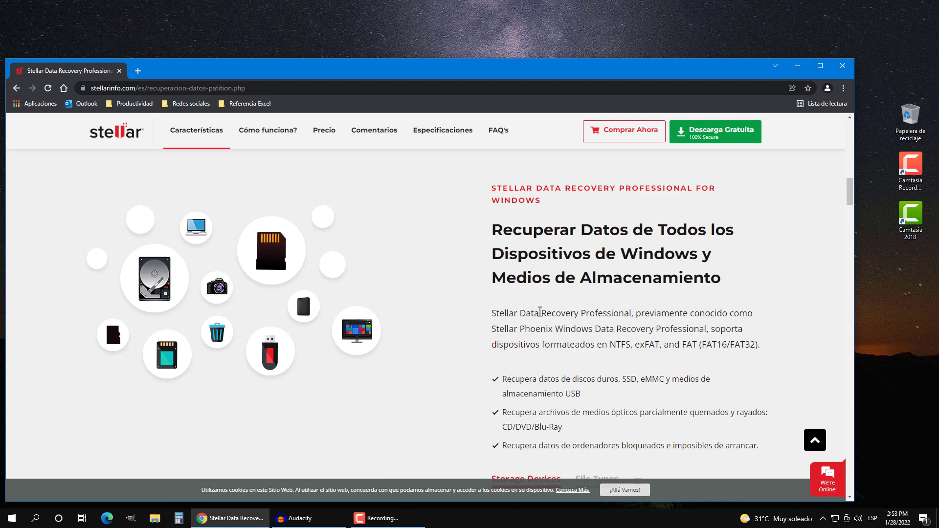
scroll(538, 311, "down", 1)
scroll(537, 311, "up", 1)
scroll(561, 297, "down", 1)
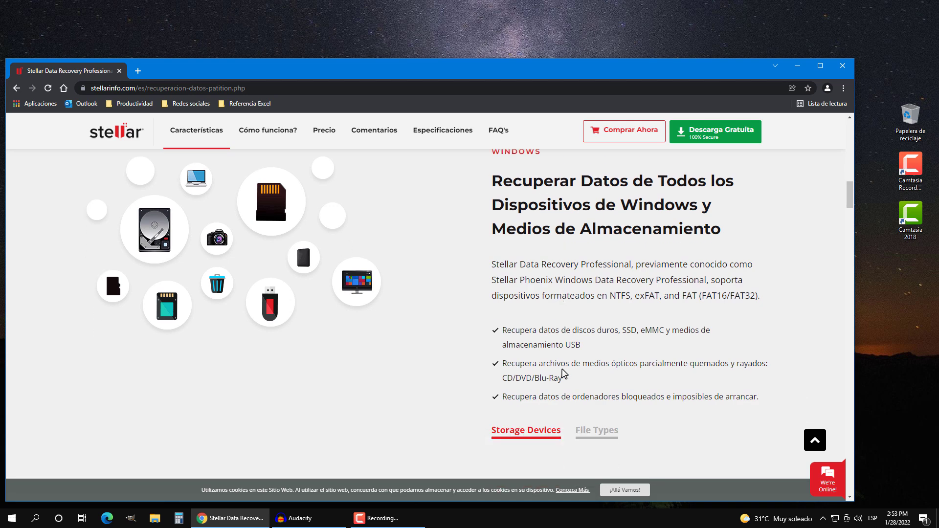
- Show the recoverable File Types and read through the features under Más Funciones Increíbles
left_click(599, 434)
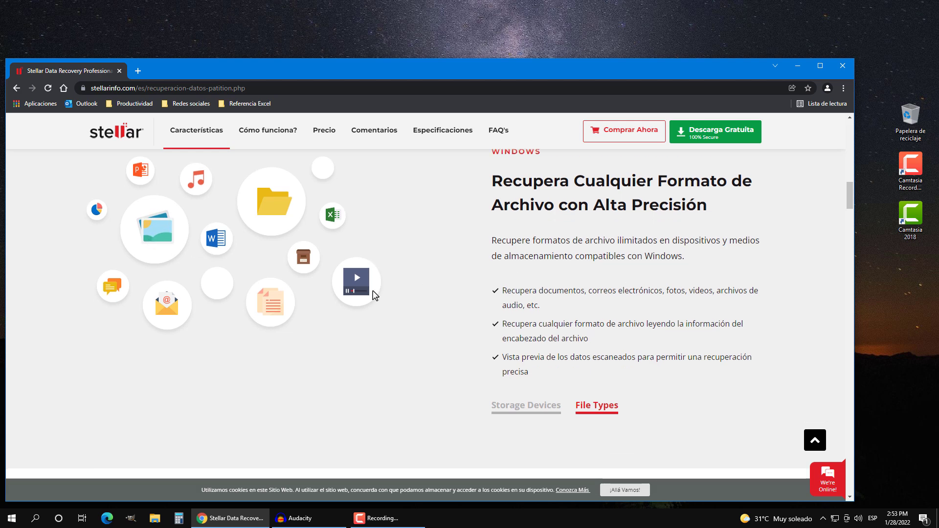
scroll(374, 294, "down", 6)
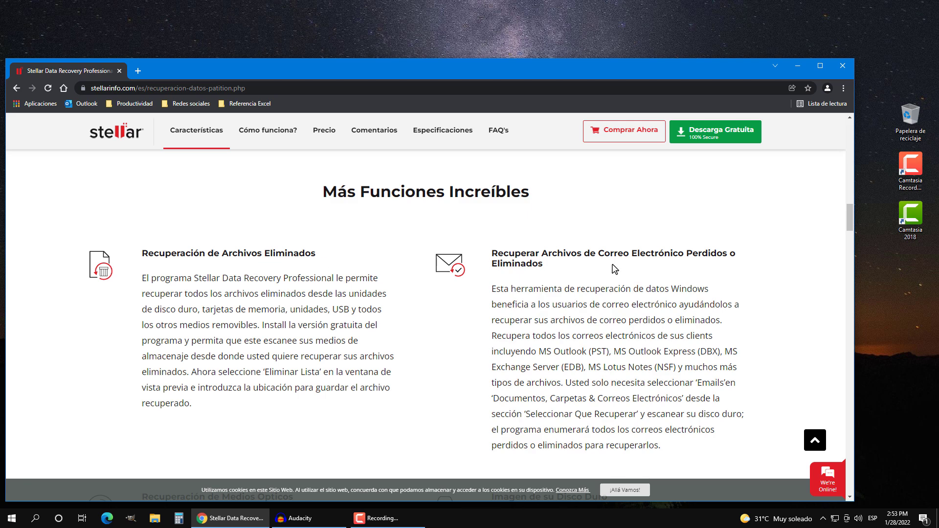
scroll(614, 268, "down", 5)
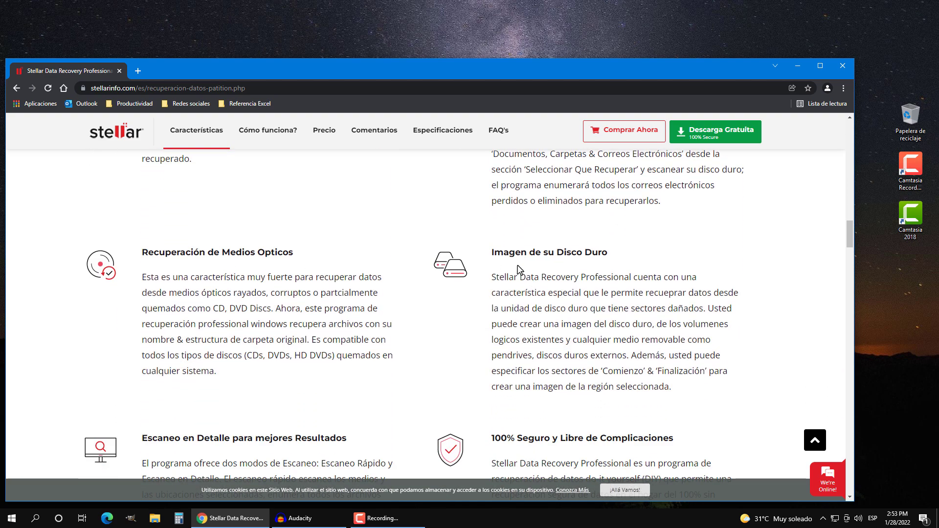
scroll(369, 340, "down", 3)
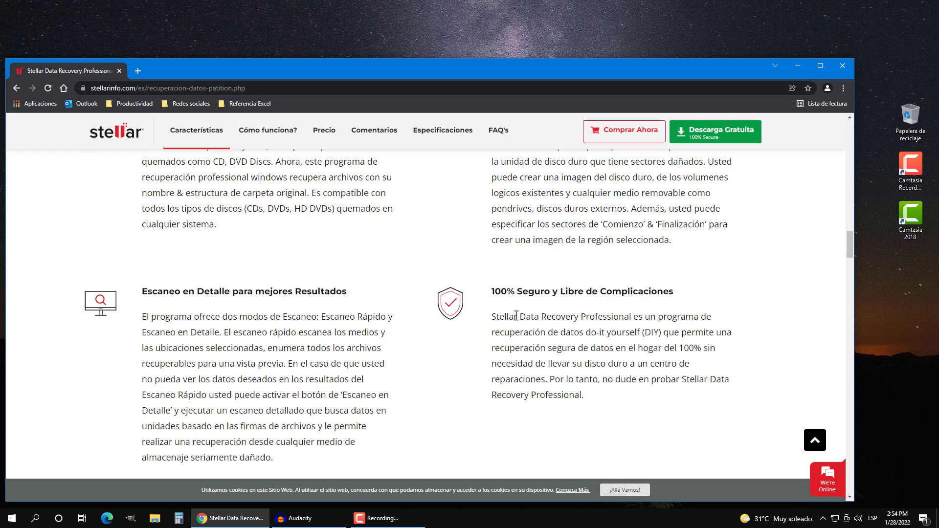
scroll(493, 320, "down", 5)
scroll(494, 321, "down", 1)
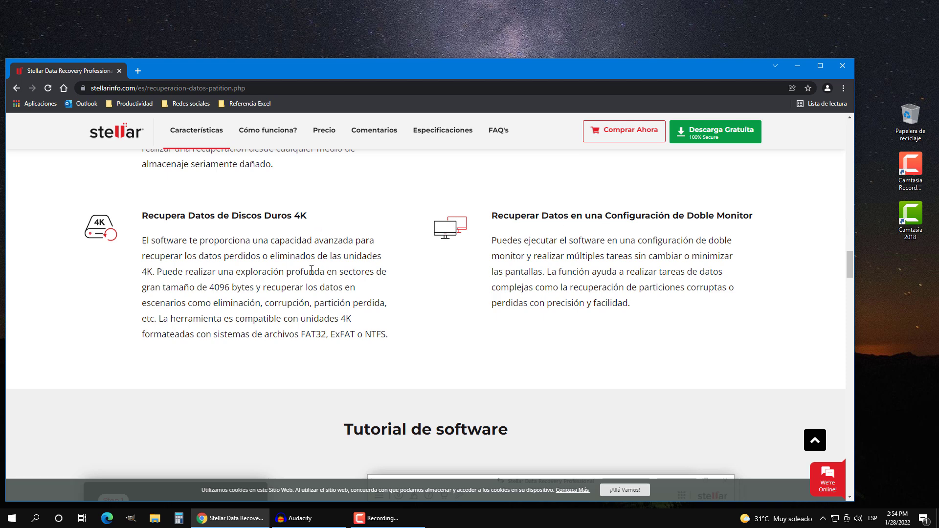
- Examine the three recovery steps in the Tutorial de software section
scroll(311, 270, "down", 1)
scroll(311, 270, "down", 3)
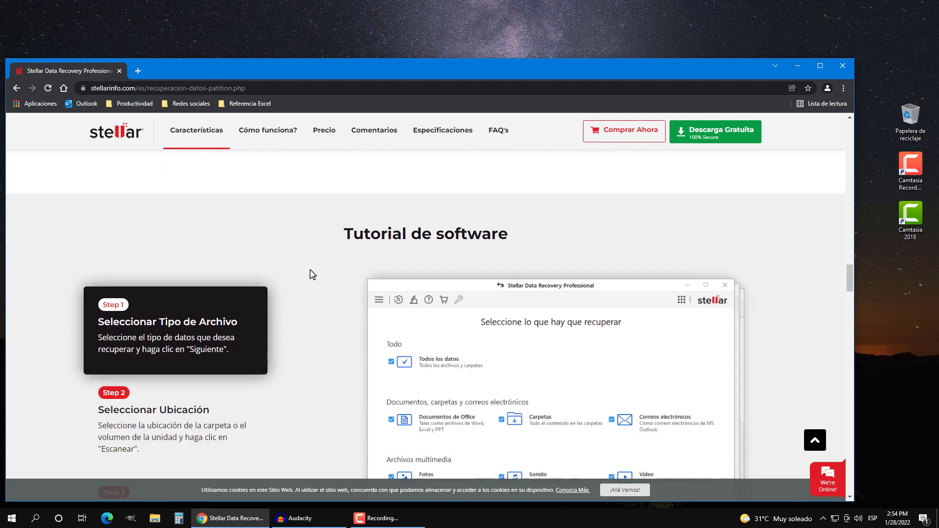
scroll(311, 273, "down", 1)
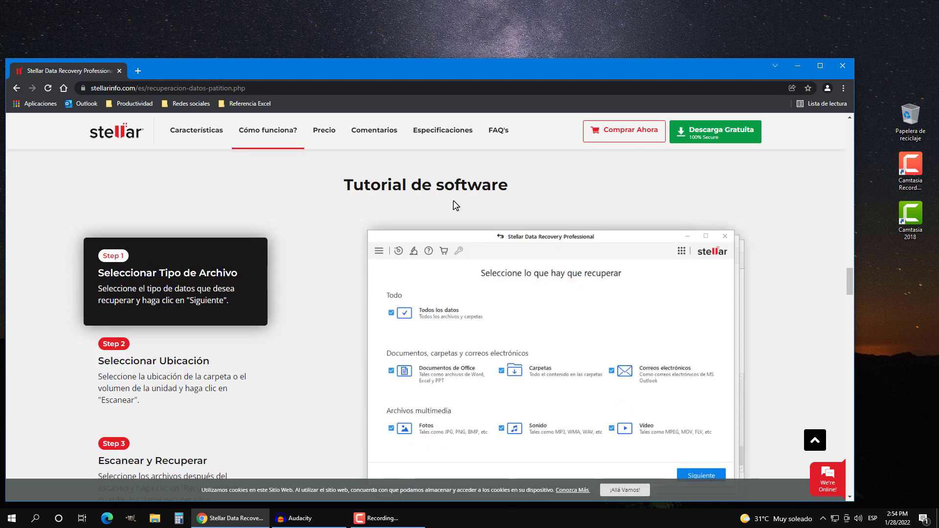
scroll(194, 240, "down", 1)
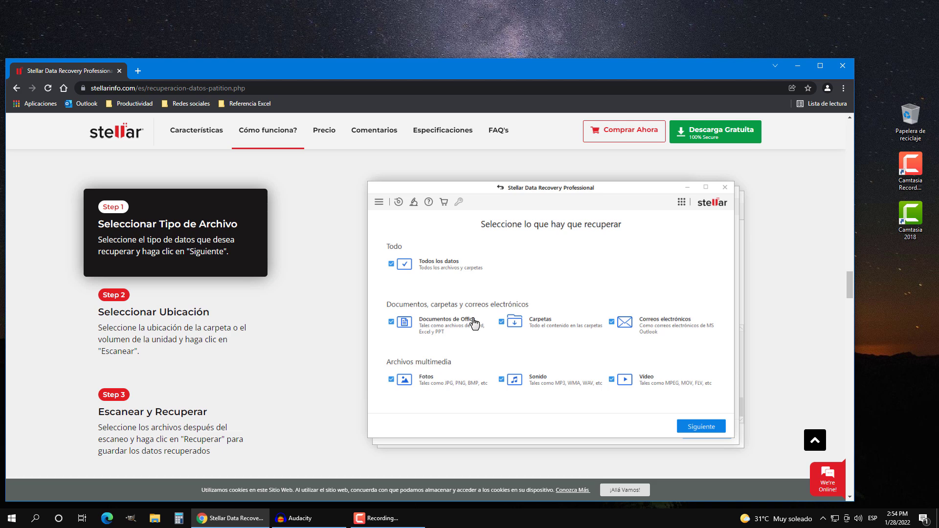
scroll(474, 324, "down", 1)
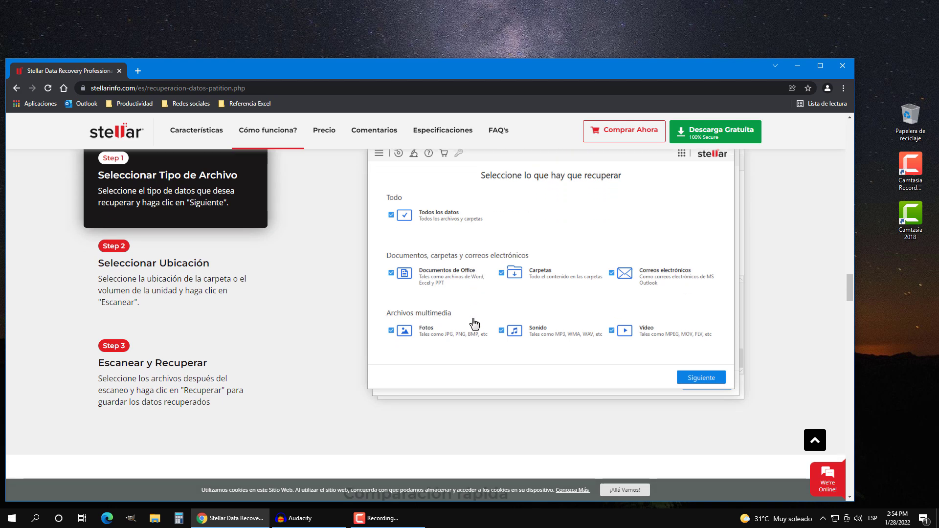
- Compare the prices and features of the Professional, Premium and Technician editions under Comparación rápida
scroll(473, 324, "down", 5)
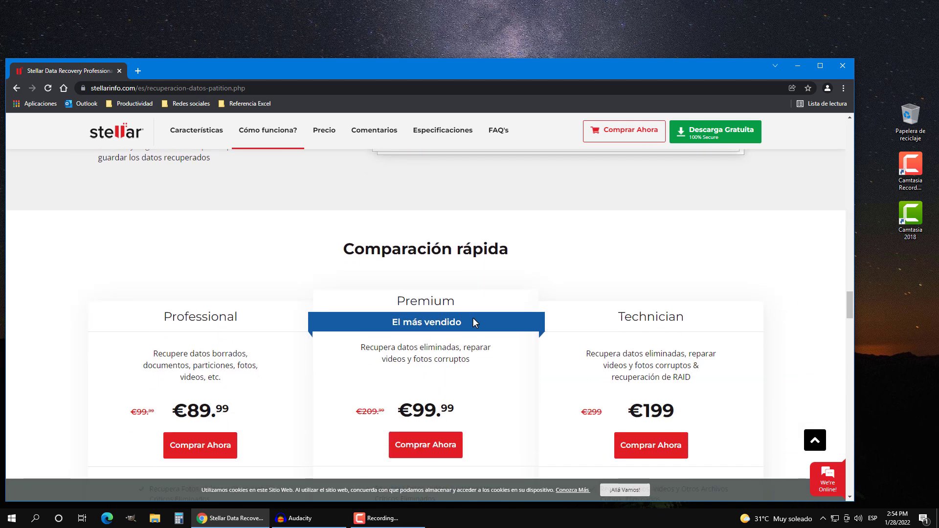
scroll(472, 318, "down", 1)
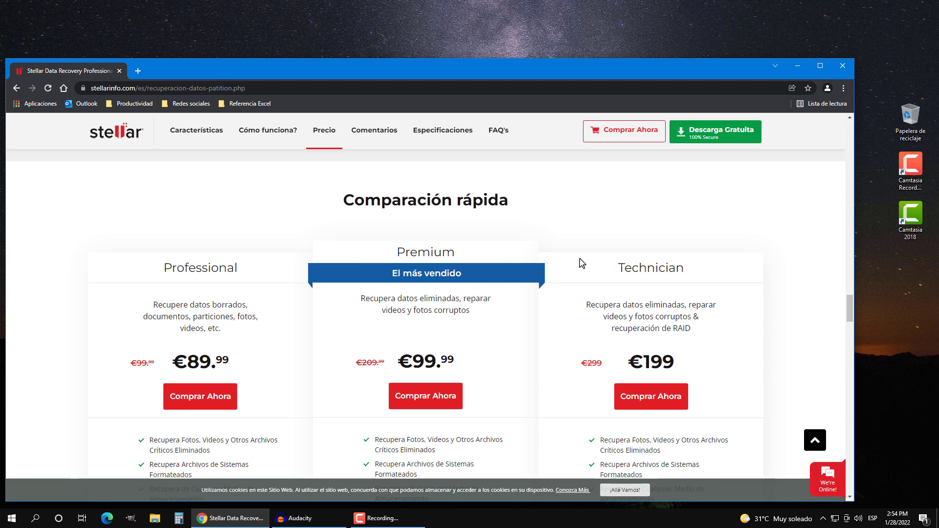
scroll(226, 264, "down", 2)
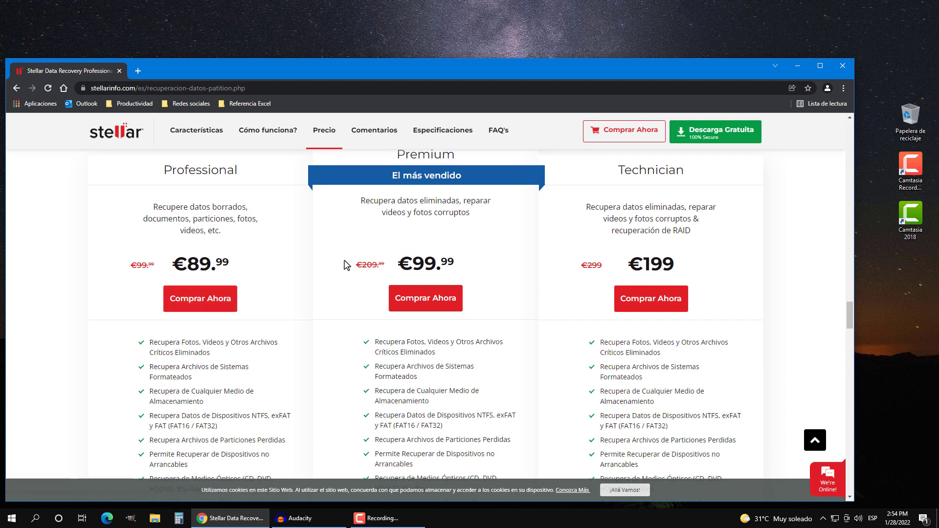
scroll(283, 259, "down", 2)
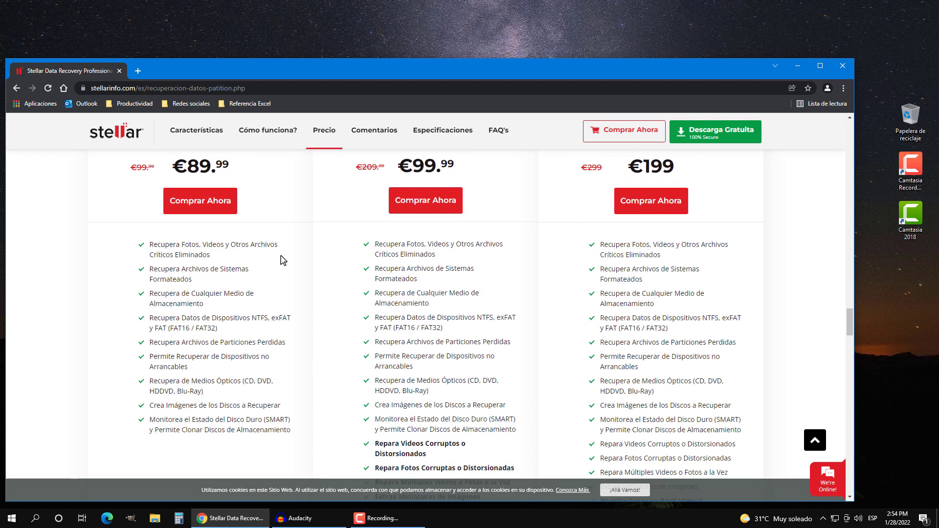
scroll(283, 259, "up", 2)
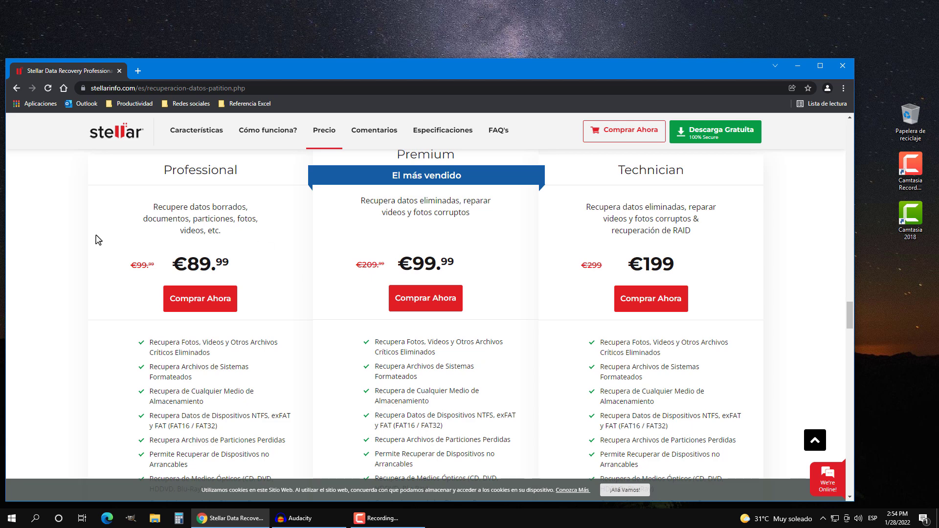
scroll(98, 240, "down", 5)
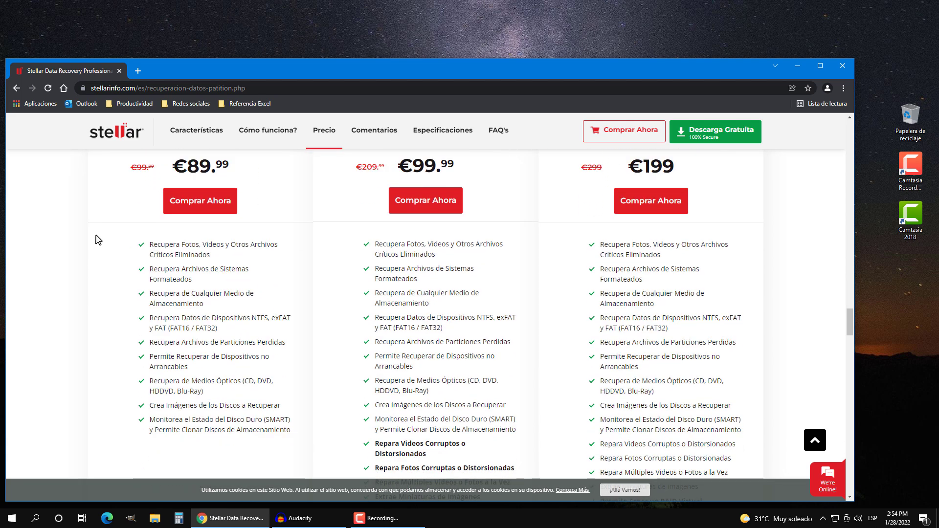
- Review the Trustpilot customer ratings and the technical specifications with the system requirements
scroll(98, 240, "down", 4)
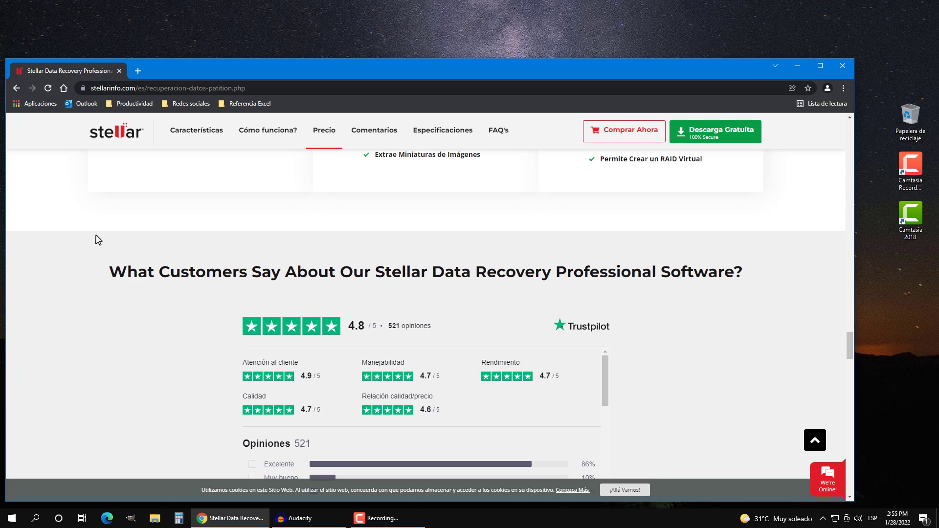
scroll(98, 240, "down", 4)
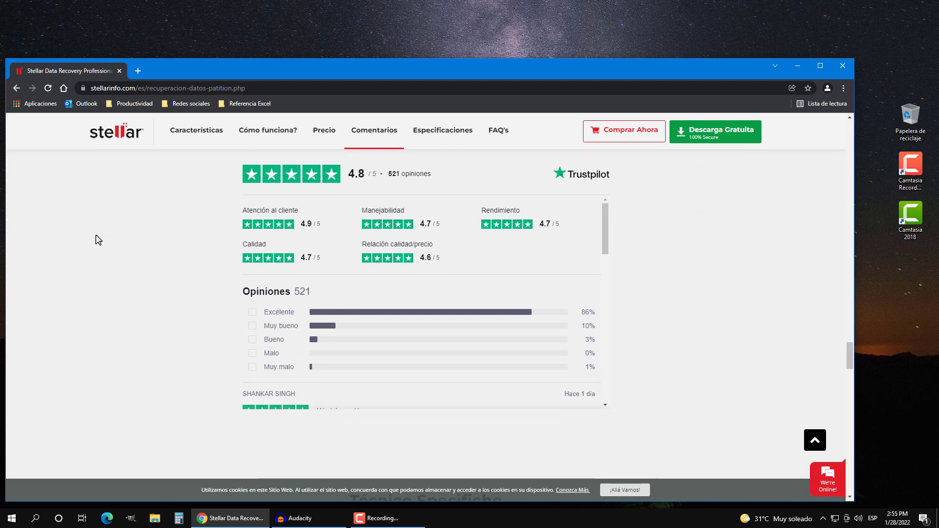
scroll(99, 239, "down", 5)
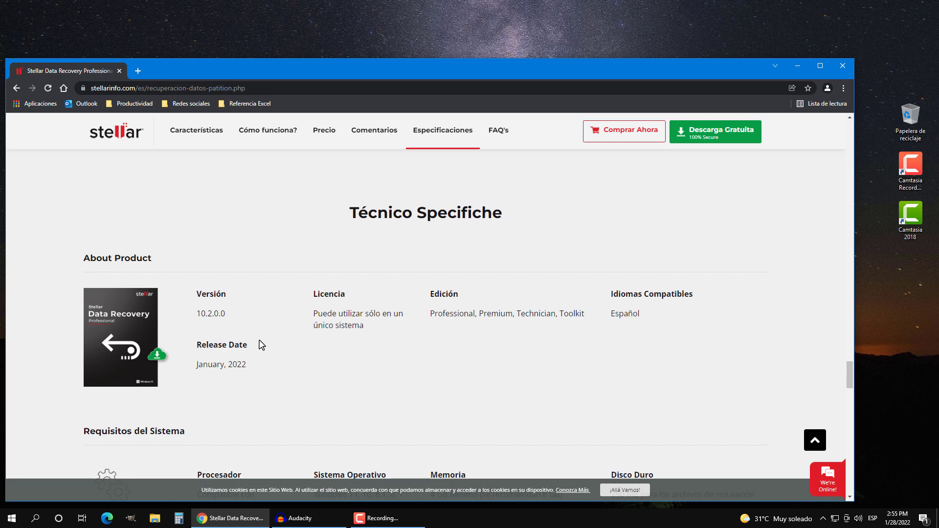
scroll(264, 345, "down", 1)
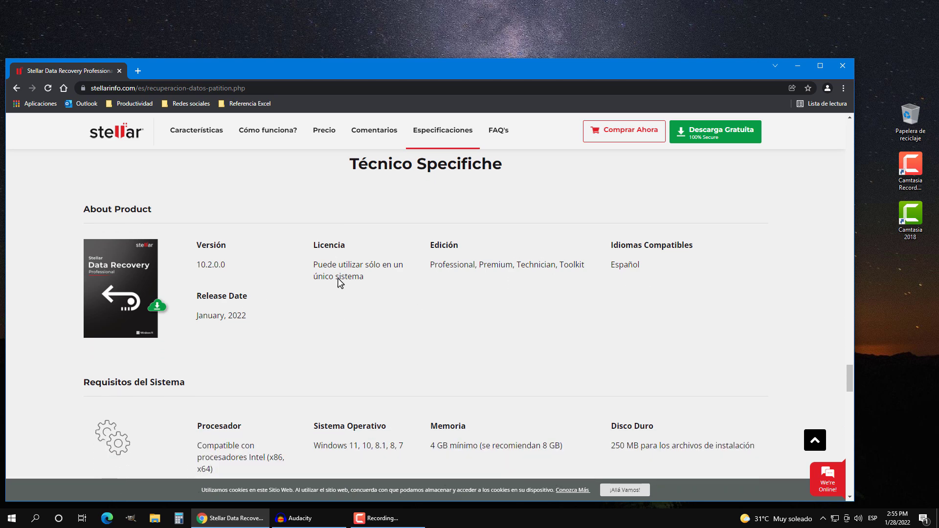
scroll(441, 283, "down", 4)
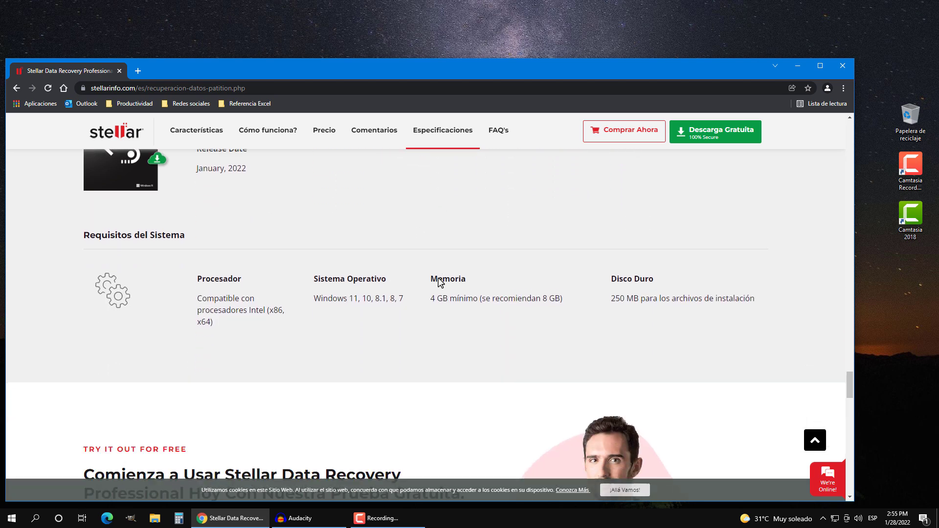
scroll(501, 284, "down", 1)
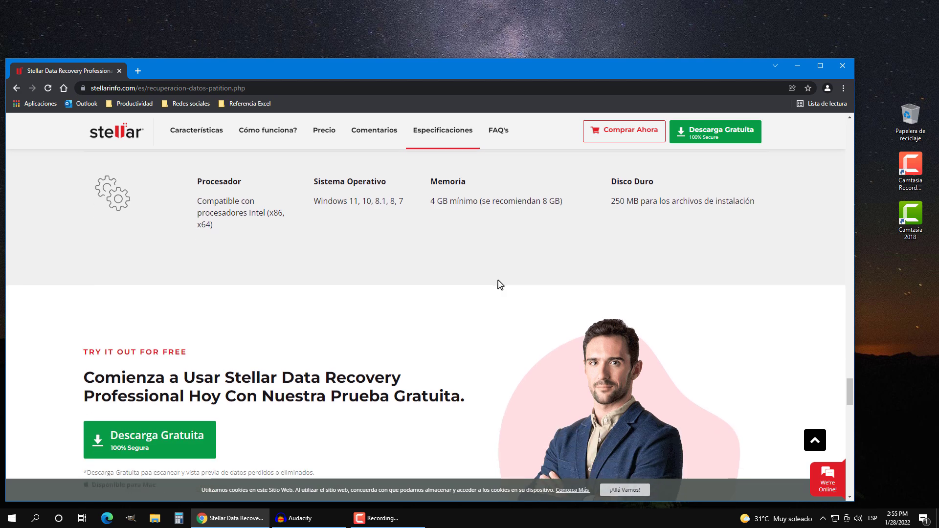
scroll(308, 228, "up", 1)
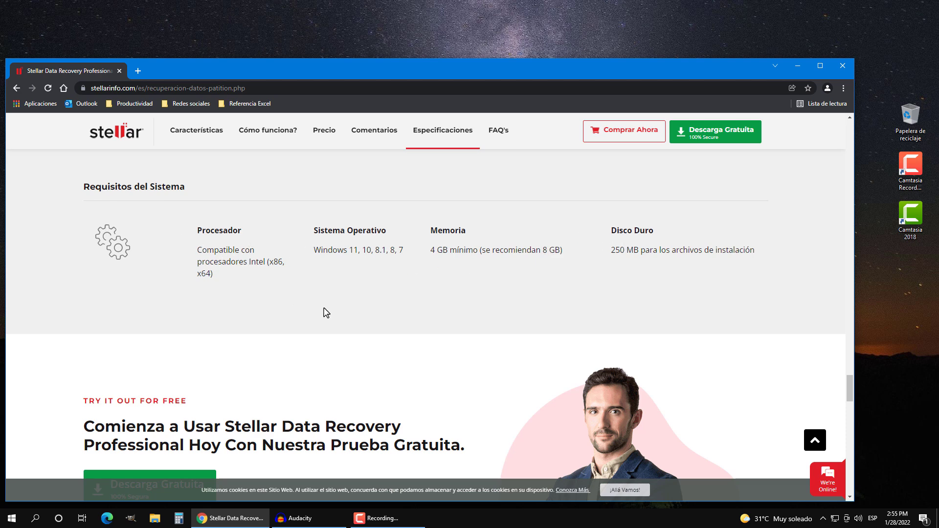
- Look over the free trial offer, the FAQ's and the rest of the page down to the footer
scroll(322, 310, "down", 5)
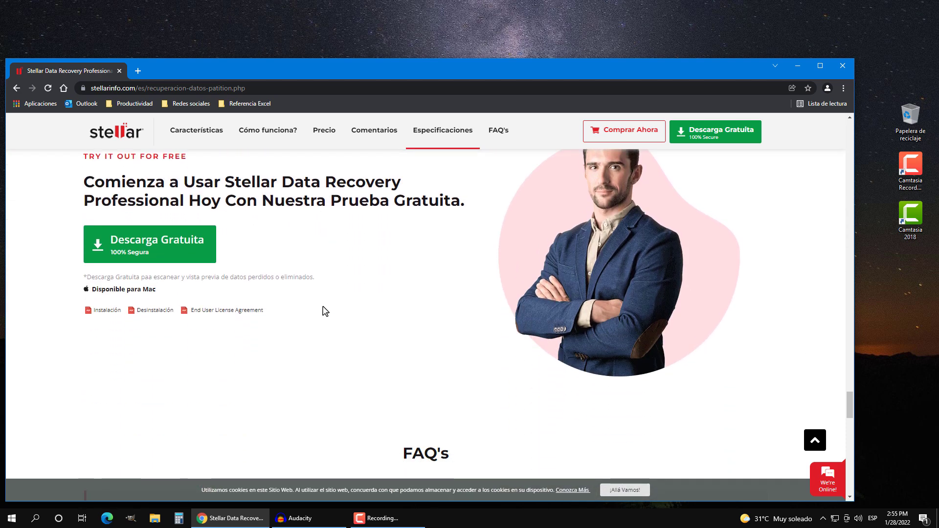
scroll(323, 310, "down", 8)
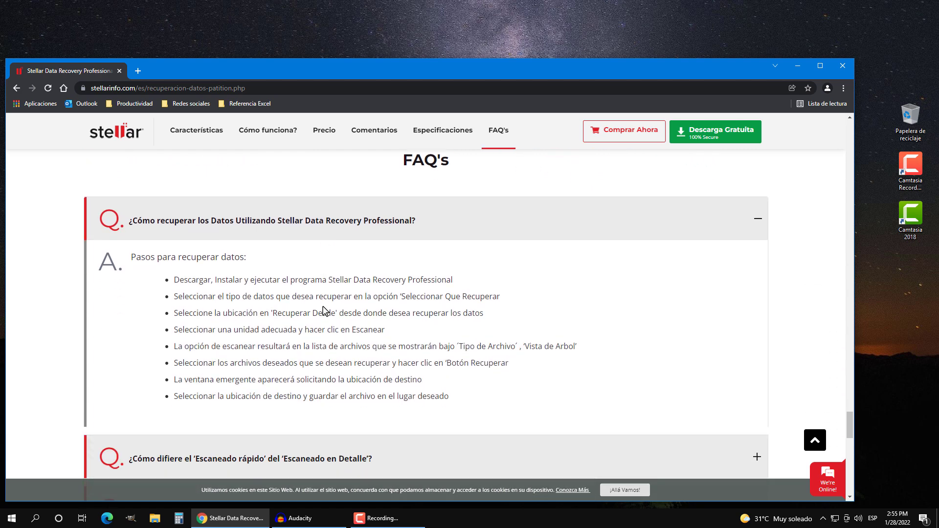
scroll(322, 310, "down", 8)
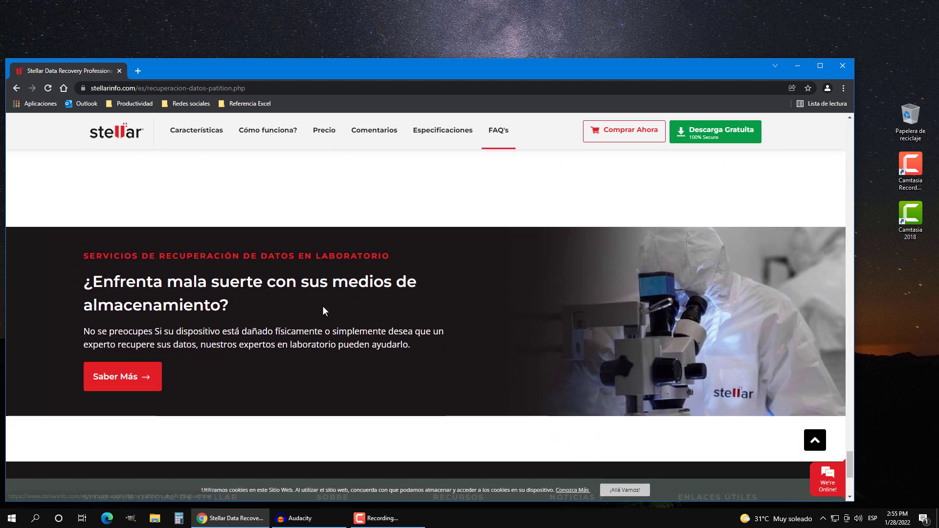
scroll(323, 310, "down", 5)
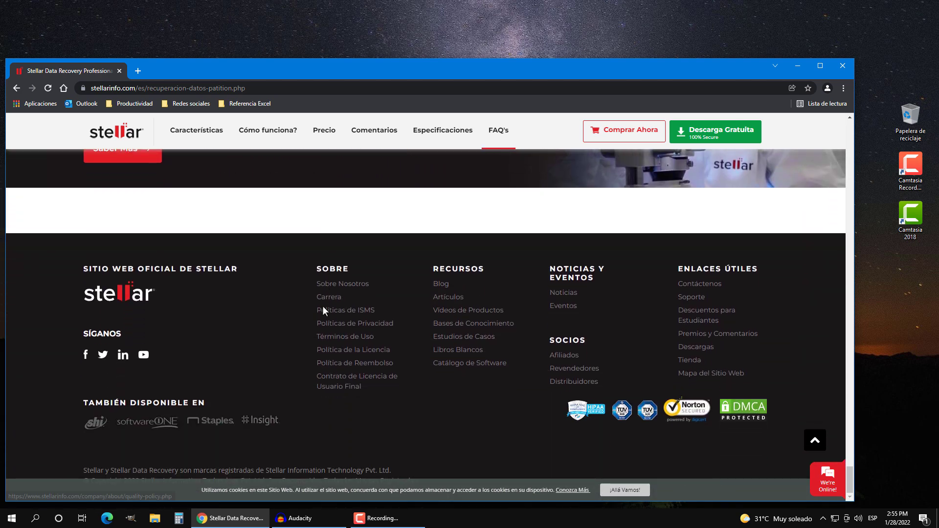
- Return to the beginning of the product page, where the free download is offered
scroll(323, 310, "up", 9)
scroll(324, 313, "up", 20)
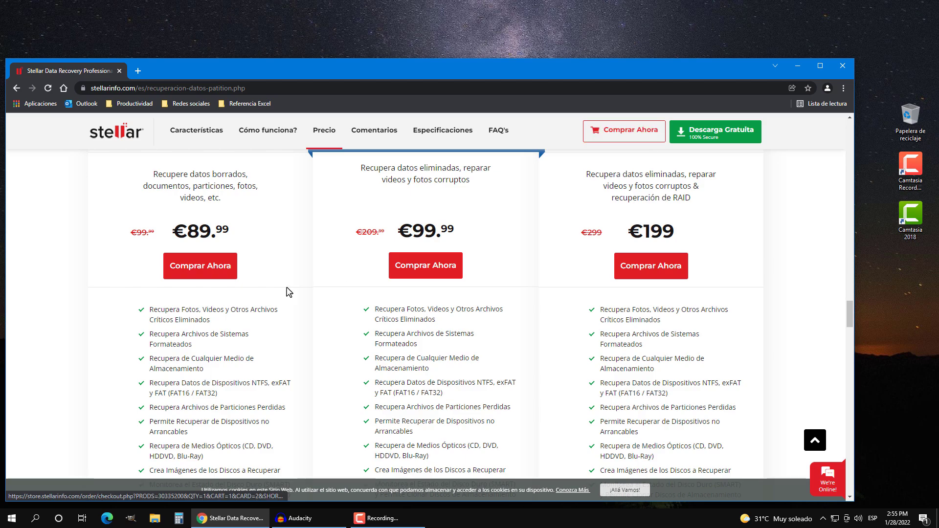
scroll(284, 292, "up", 6)
scroll(284, 292, "up", 15)
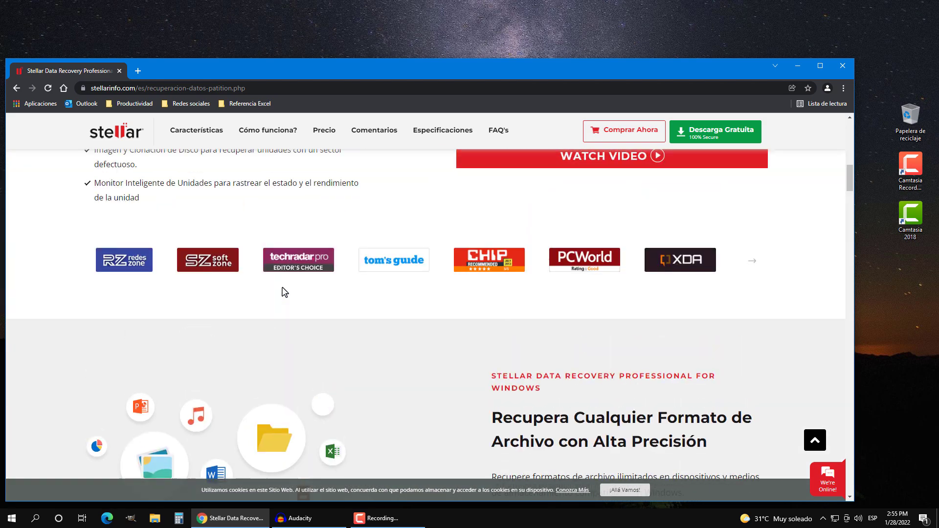
scroll(285, 292, "up", 3)
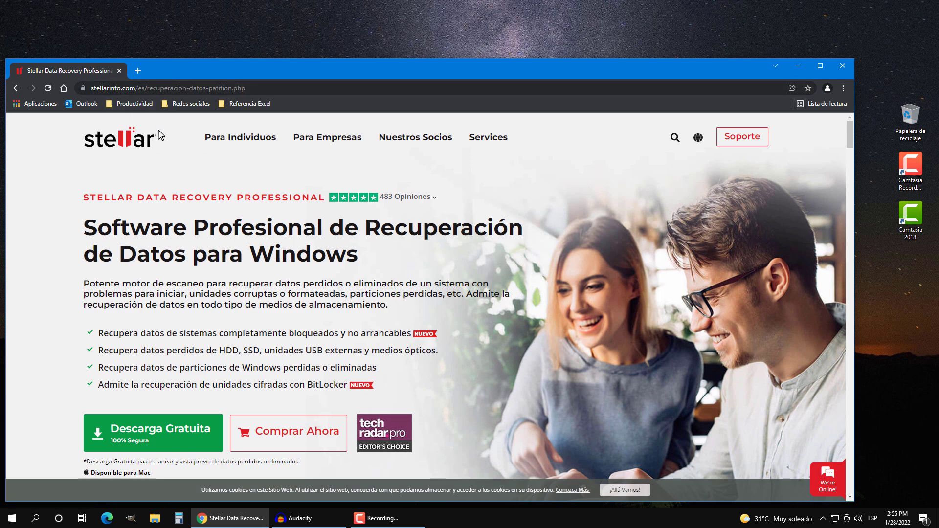
- Look at the products offered for individuals on the website and choose Recuperación de Datos de Windows
left_click(227, 142)
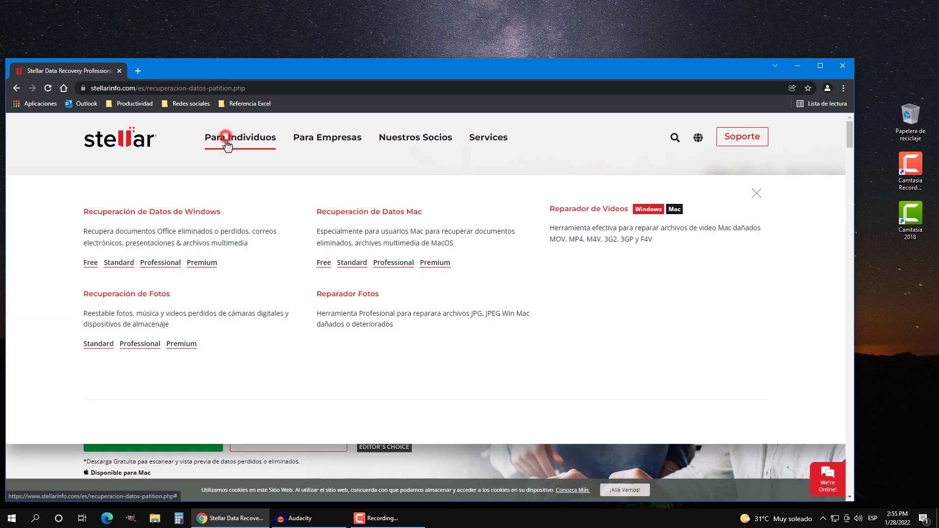
left_click(132, 214)
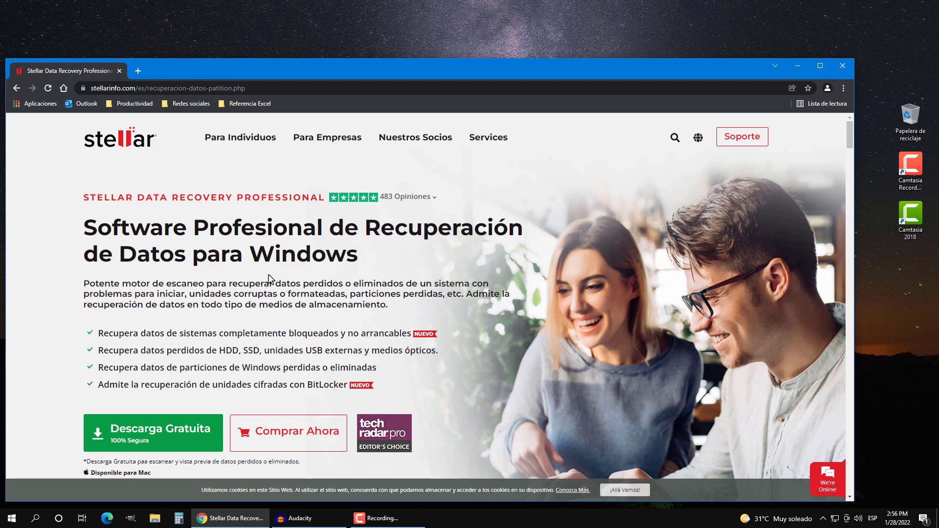
- Put the browser away, launch Stellar Data Recovery and keep Todos los datos selected as the data to recover
left_click(797, 65)
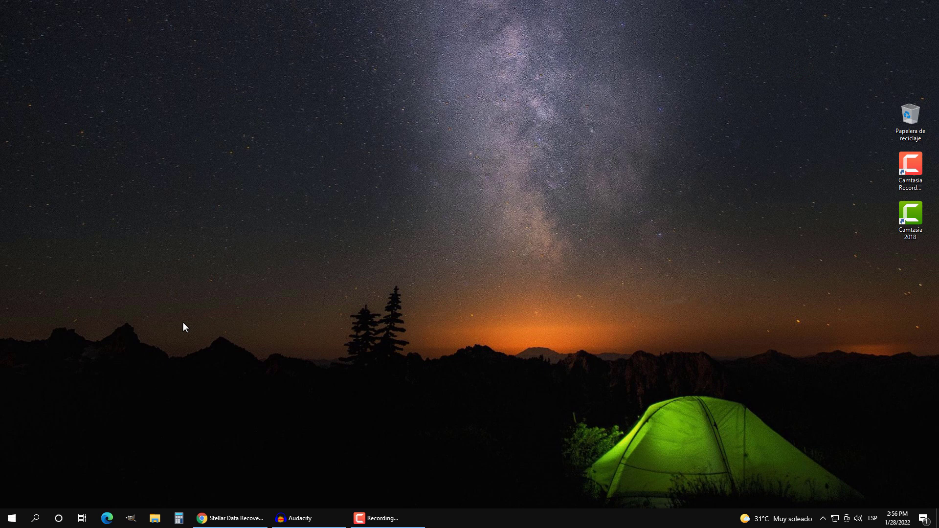
left_click(12, 517)
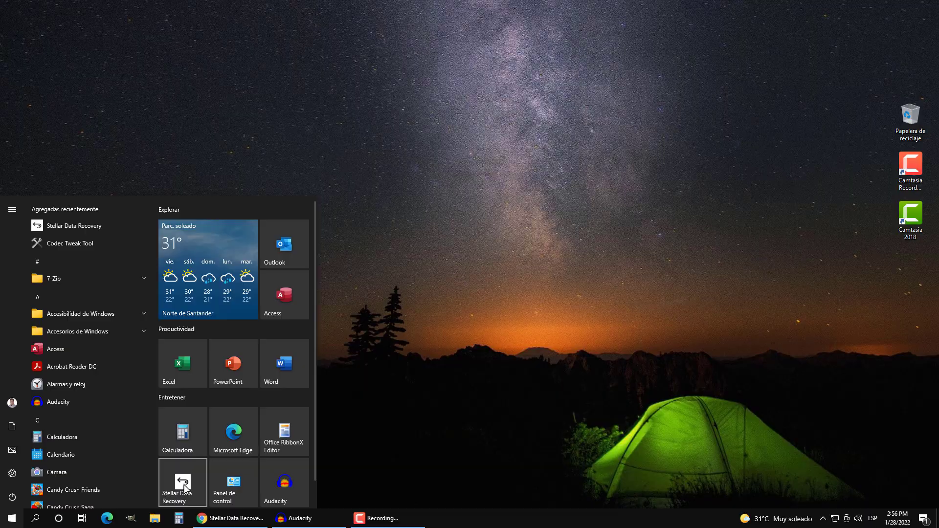
left_click(183, 484)
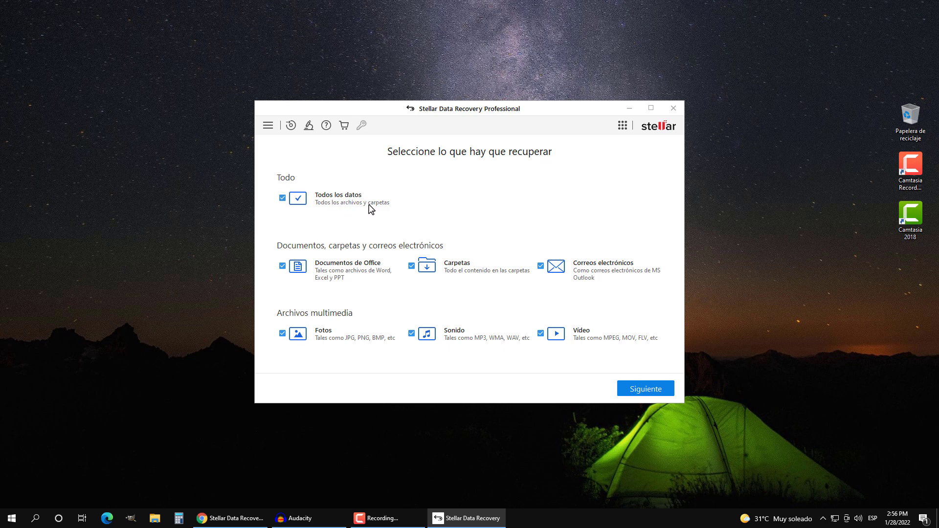
left_click(282, 198)
left_click(282, 198)
- Open the advanced configuration from Ajustes and examine its preview options
left_click(267, 126)
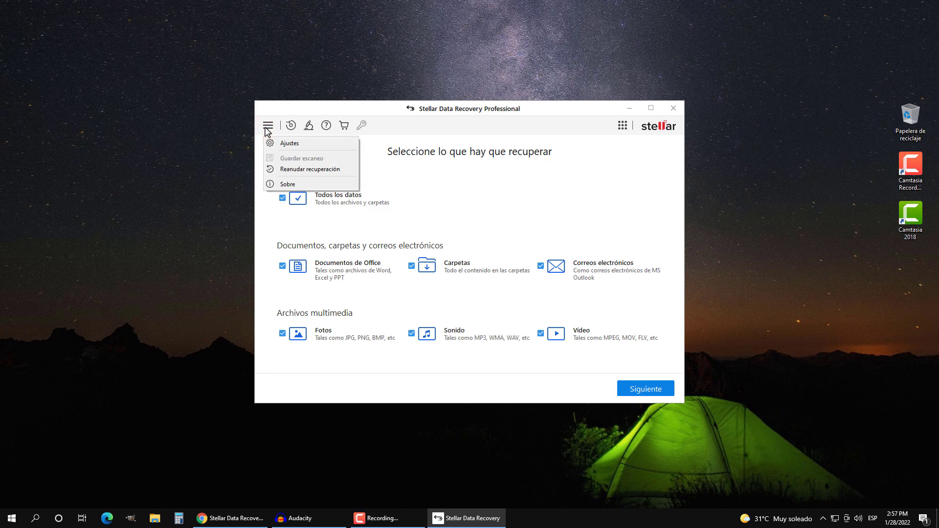
left_click(268, 126)
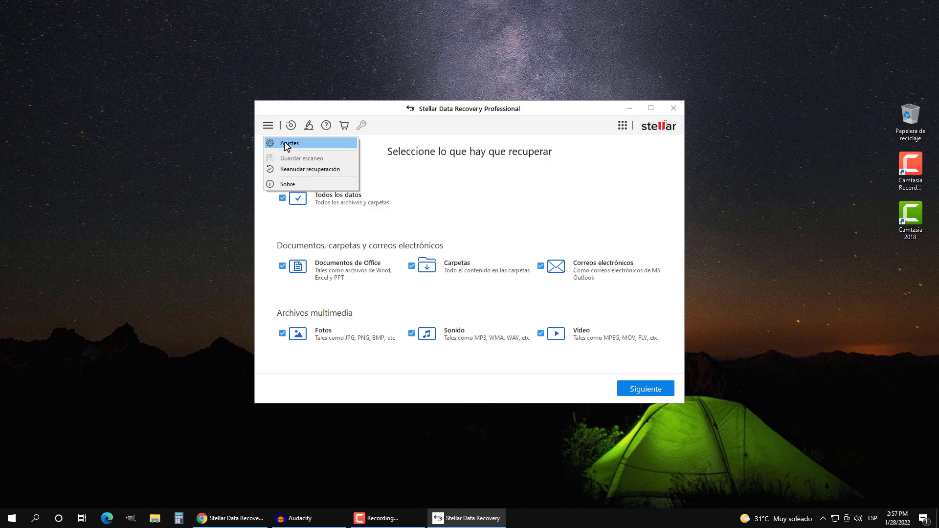
left_click(285, 143)
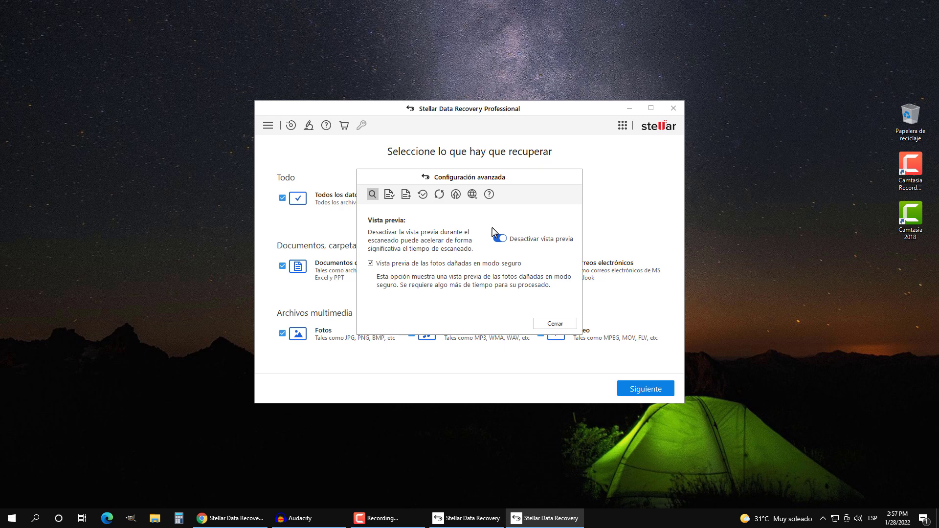
- Look through the photo, sound and video formats in the list of recoverable file types
left_click(390, 194)
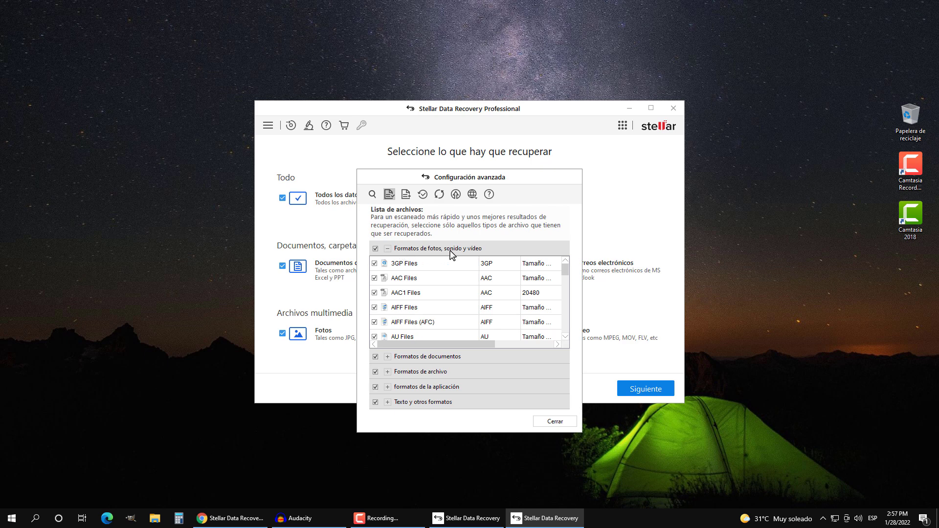
left_click(566, 336)
left_click(566, 337)
left_click(566, 337)
left_click(565, 337)
left_click(566, 336)
left_click(567, 336)
left_click(566, 336)
left_click(567, 337)
left_click(566, 336)
left_click(566, 336)
left_click(566, 336)
left_click(566, 336)
left_click(566, 337)
left_click(567, 336)
left_click(567, 336)
left_click(567, 336)
left_click(566, 337)
left_click(566, 337)
left_click(566, 336)
left_click(567, 336)
left_click(567, 336)
left_click(566, 336)
left_click(567, 336)
left_click(566, 336)
left_click(566, 337)
left_click(567, 337)
left_click(566, 337)
left_click(566, 336)
left_click(566, 337)
left_click(566, 336)
left_click(566, 336)
left_click(567, 337)
left_click(566, 337)
left_click(567, 336)
left_click(567, 336)
left_click(567, 336)
left_click(566, 337)
left_click(566, 337)
left_click(566, 336)
left_click(566, 336)
left_click(566, 336)
left_click(566, 337)
left_click(566, 336)
left_click(567, 336)
left_click(567, 337)
left_click(566, 336)
left_click(567, 337)
left_click(566, 337)
left_click(566, 337)
left_click(566, 336)
left_click(567, 336)
left_click(567, 337)
left_click(566, 336)
left_click(566, 337)
left_click(567, 337)
left_click(566, 336)
left_click(567, 337)
left_click(566, 337)
left_click(566, 336)
left_click(567, 336)
left_click(566, 337)
left_click(566, 336)
left_click(566, 337)
left_click(566, 337)
left_click_drag(565, 308, 566, 326)
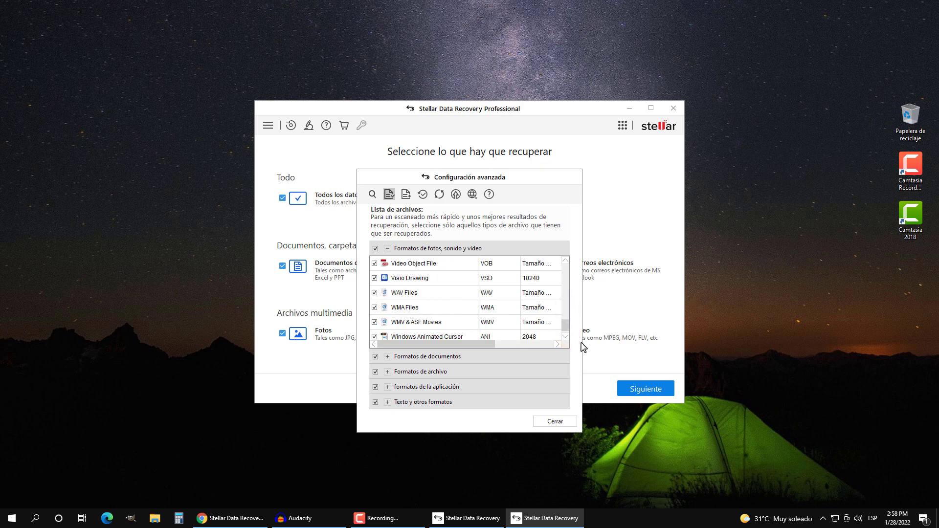
left_click_drag(563, 325, 467, 275)
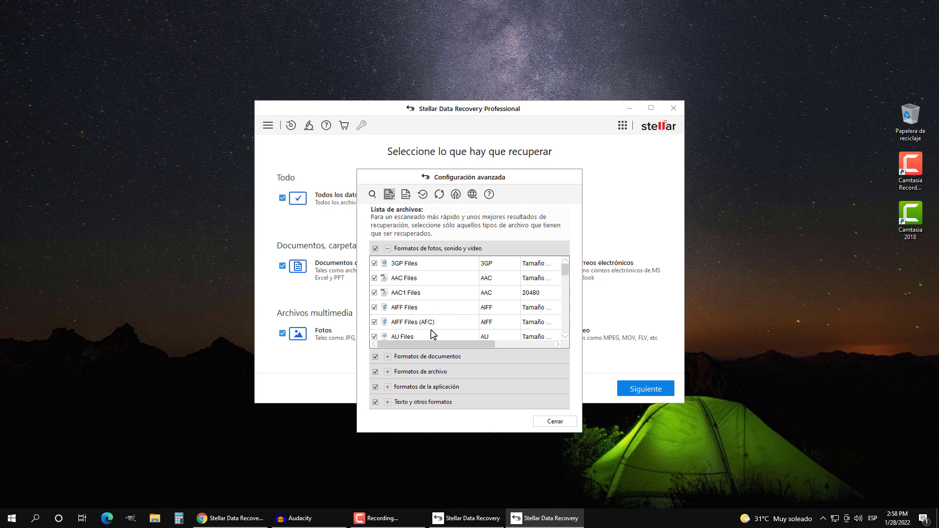
- Look through the document, archive, application and text formats in the file list, and collapse the last group
left_click(387, 357)
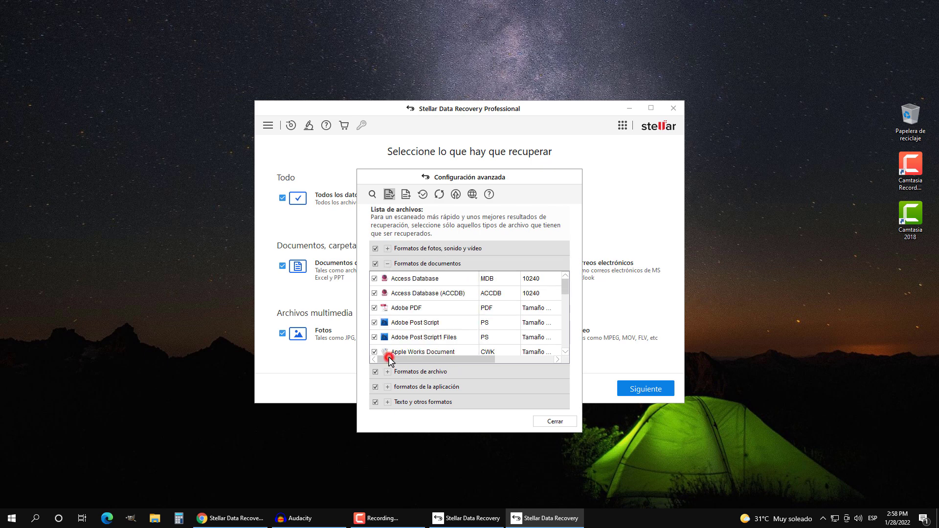
left_click_drag(566, 289, 563, 337)
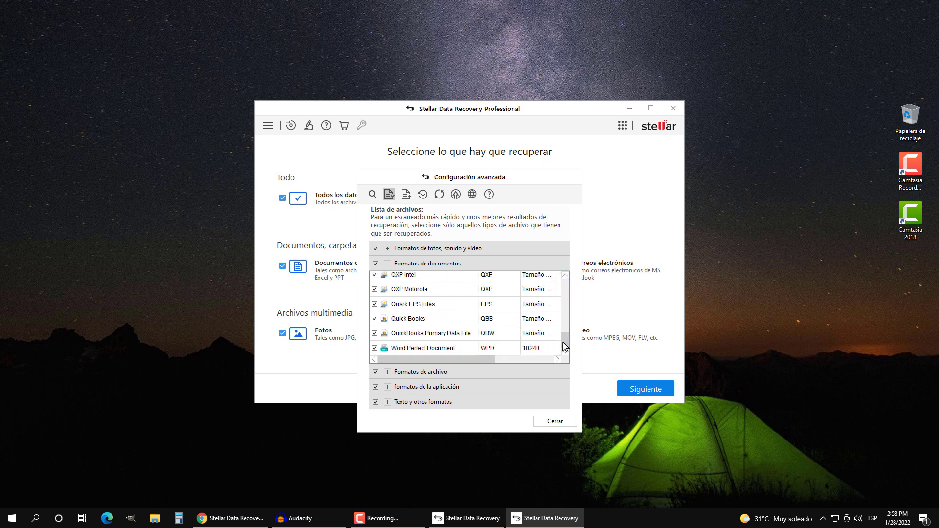
left_click(387, 372)
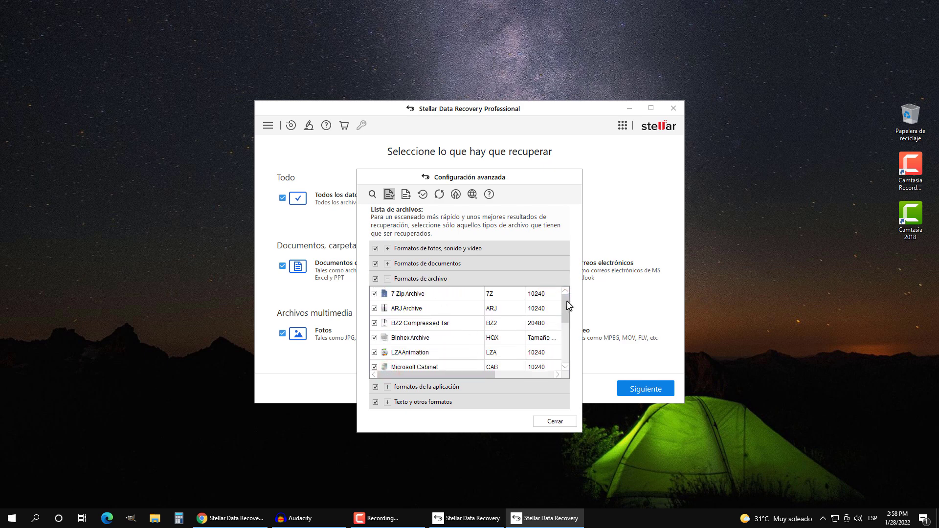
left_click_drag(566, 300, 565, 346)
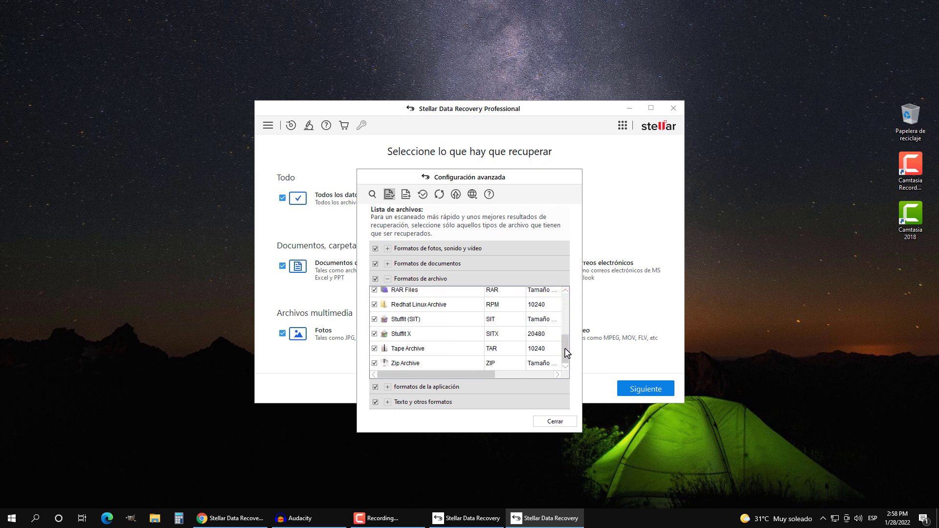
left_click(388, 386)
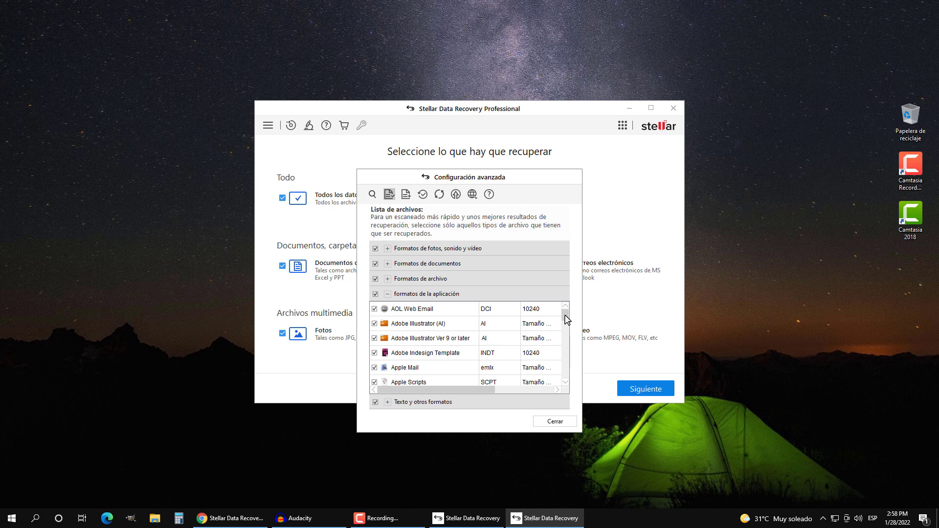
left_click_drag(566, 318, 566, 375)
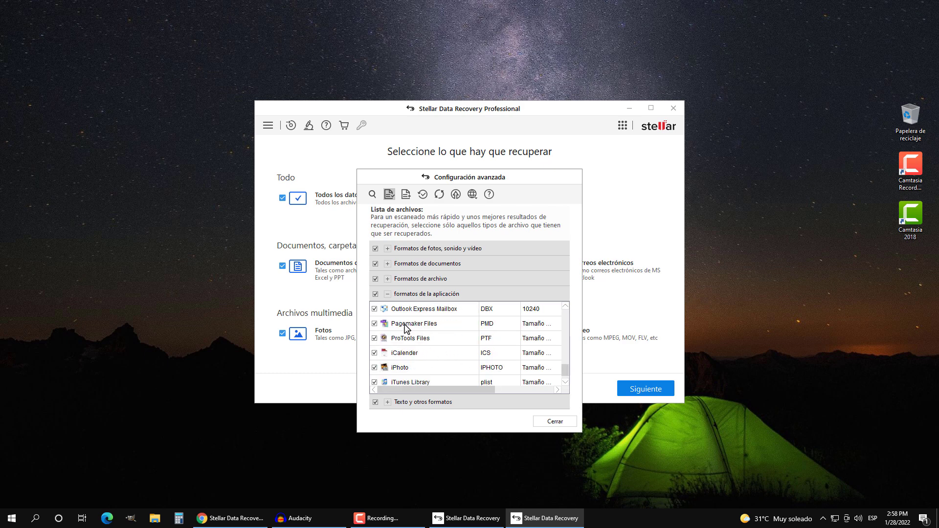
left_click(388, 401)
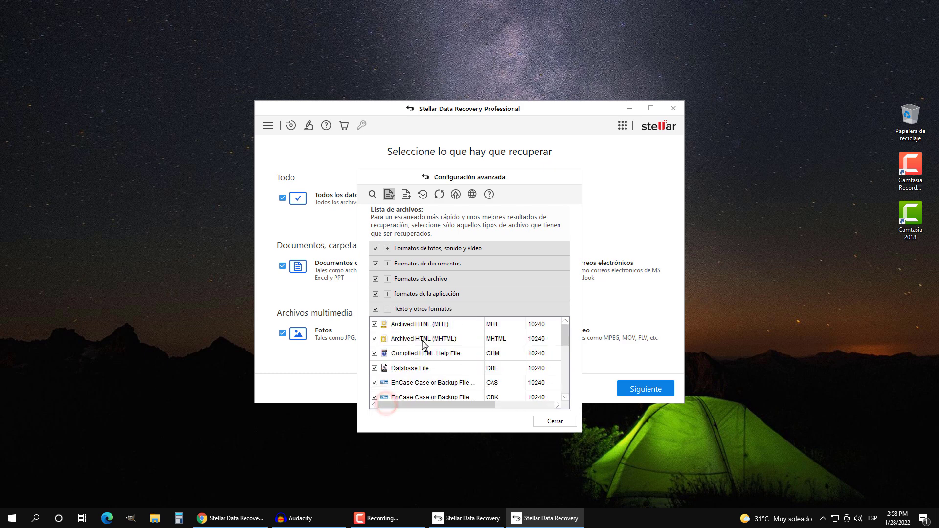
left_click_drag(563, 326, 563, 384)
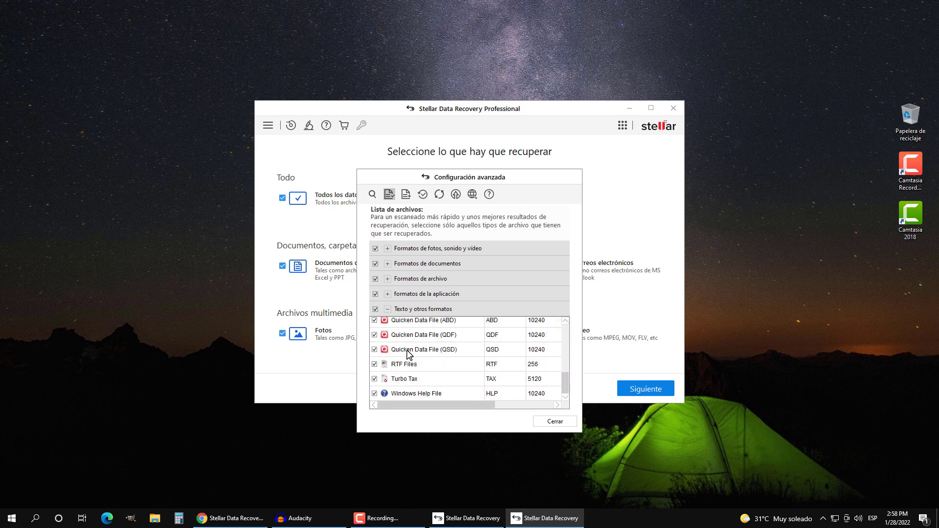
left_click(388, 309)
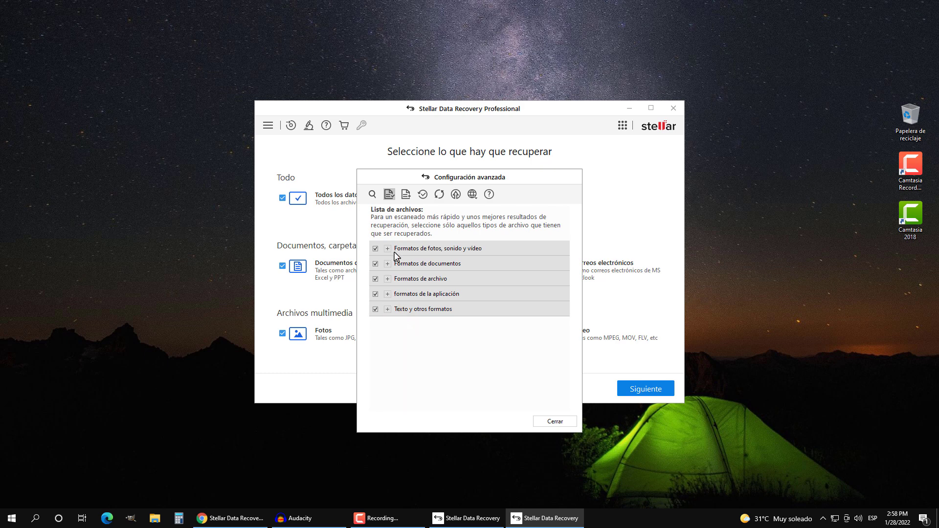
- Examine the options for adding and editing file headers and the Reanudar recuperación settings
left_click(406, 195)
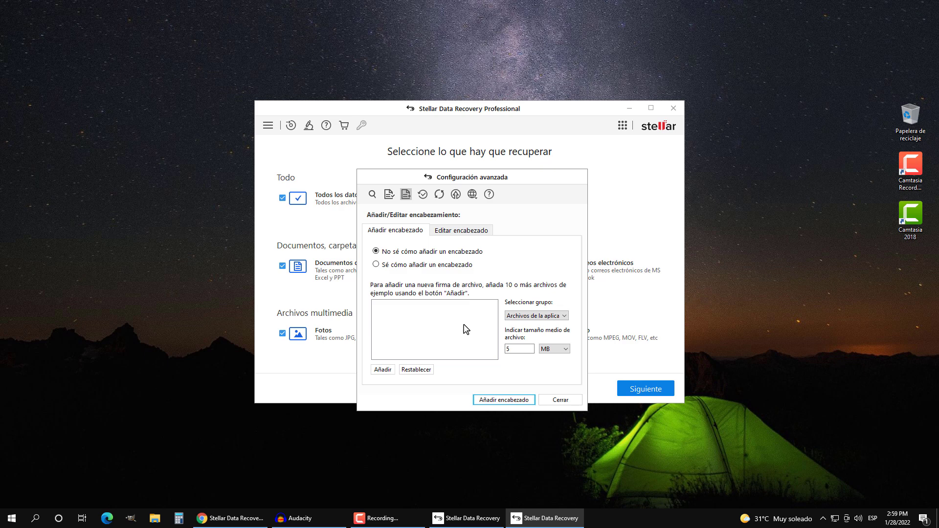
left_click(451, 234)
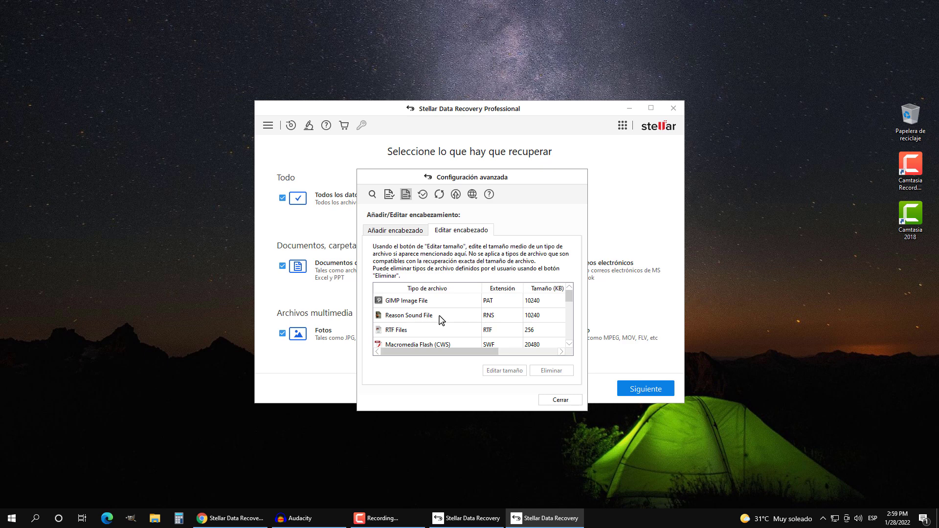
left_click(422, 196)
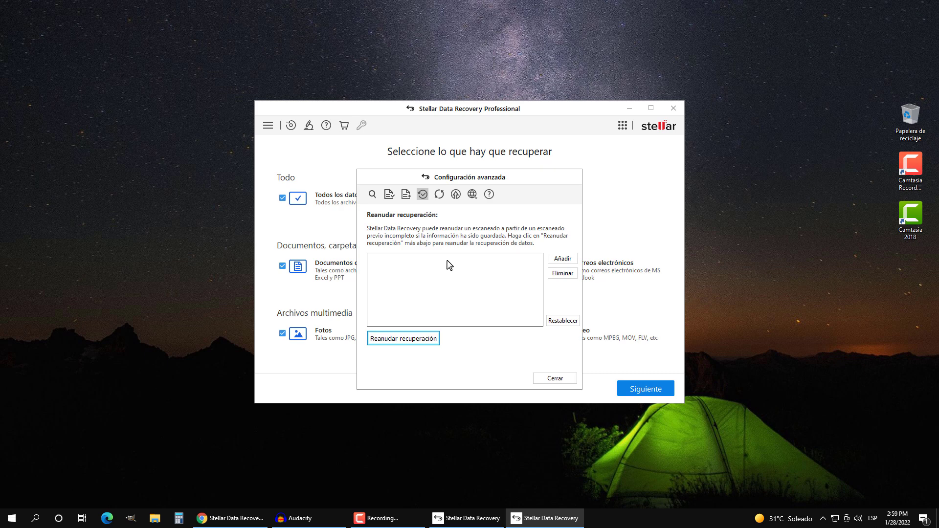
- Review the update check, the program upgrade key field and the available interface languages
left_click(440, 195)
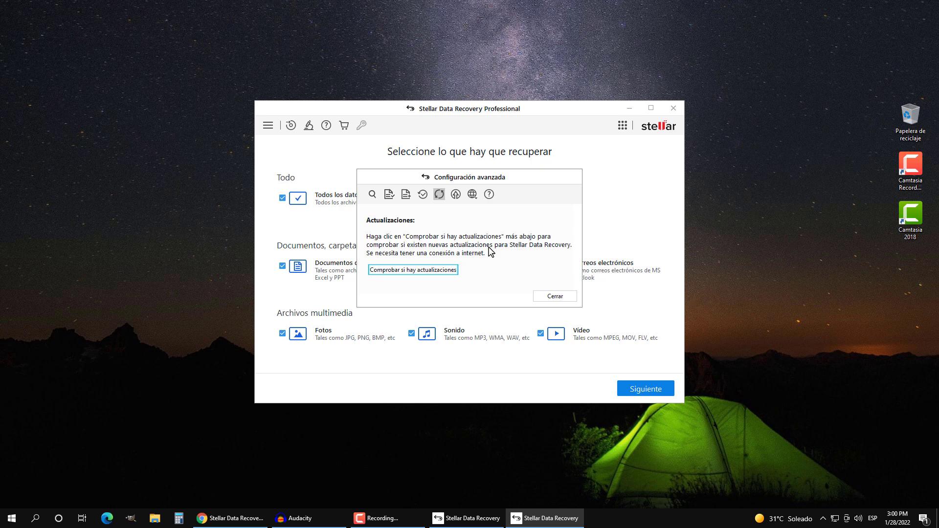
left_click(455, 195)
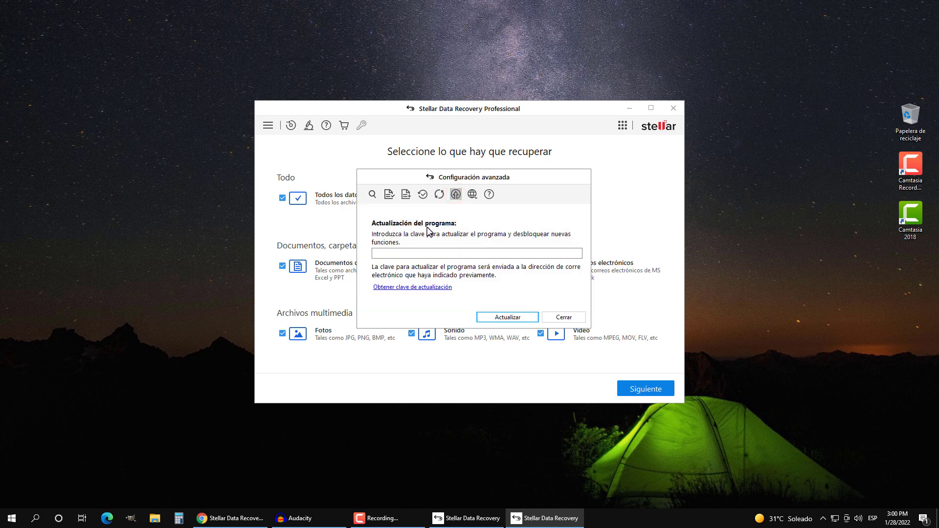
left_click(429, 253)
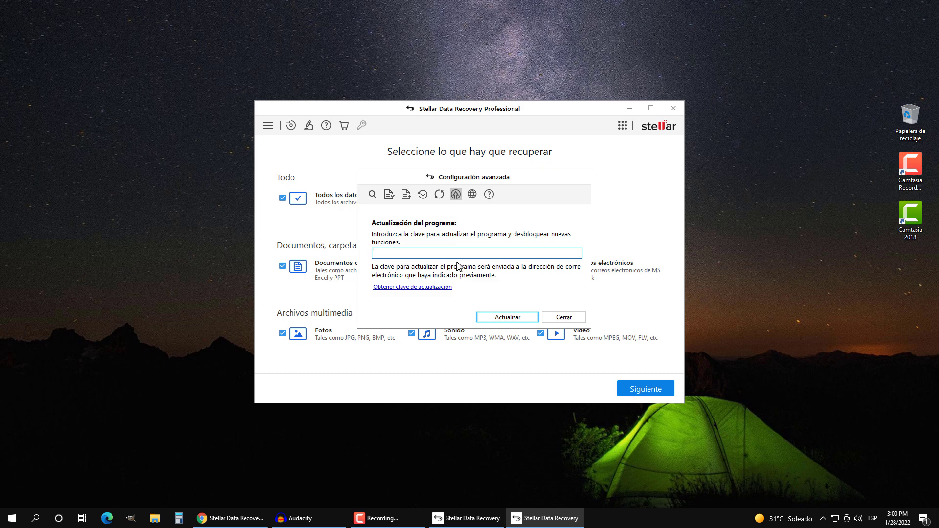
left_click(473, 195)
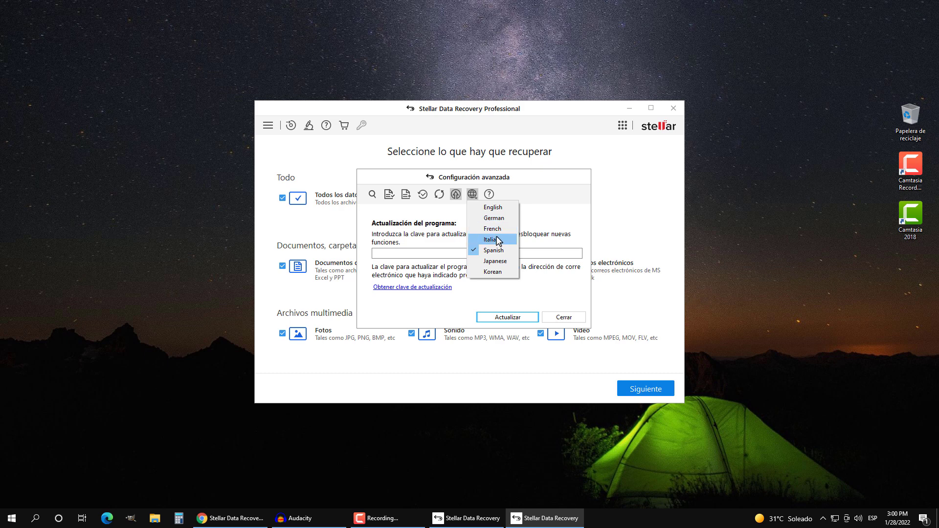
left_click(500, 272)
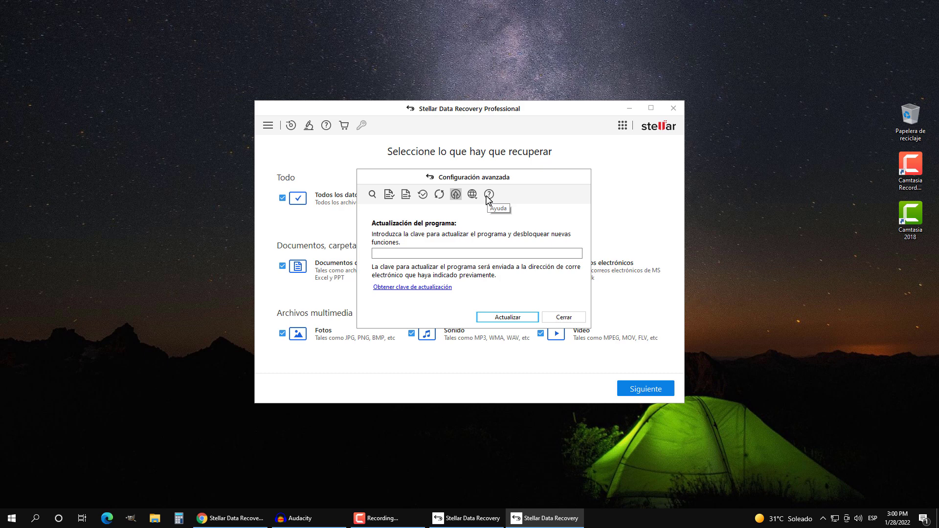
- Read the online help article Configurar las opciones avanzadas and return to the advanced configuration in Stellar Data Recovery
left_click(489, 197)
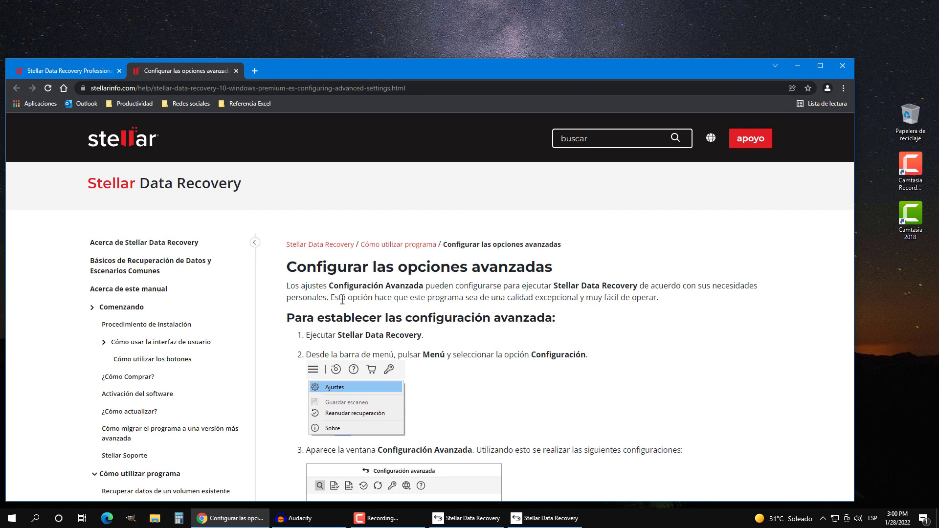
scroll(342, 300, "down", 10)
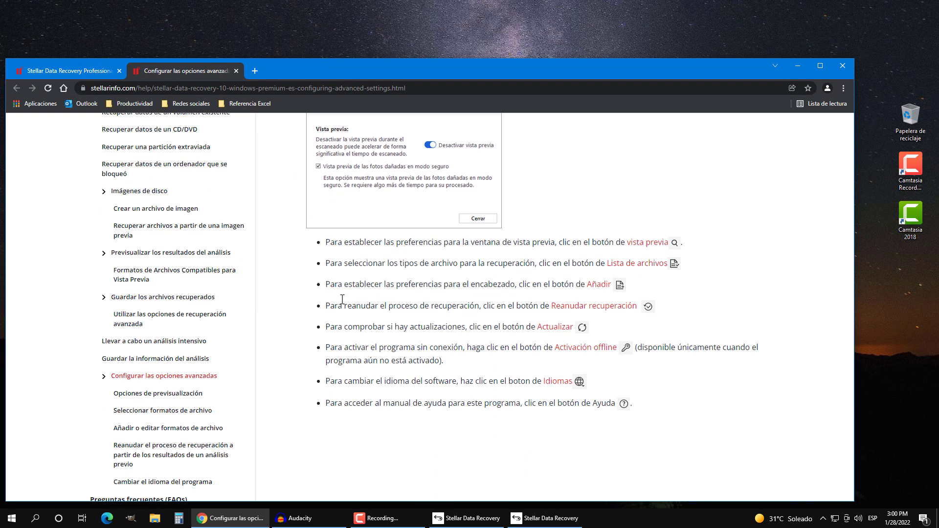
scroll(343, 303, "down", 2)
scroll(342, 303, "up", 12)
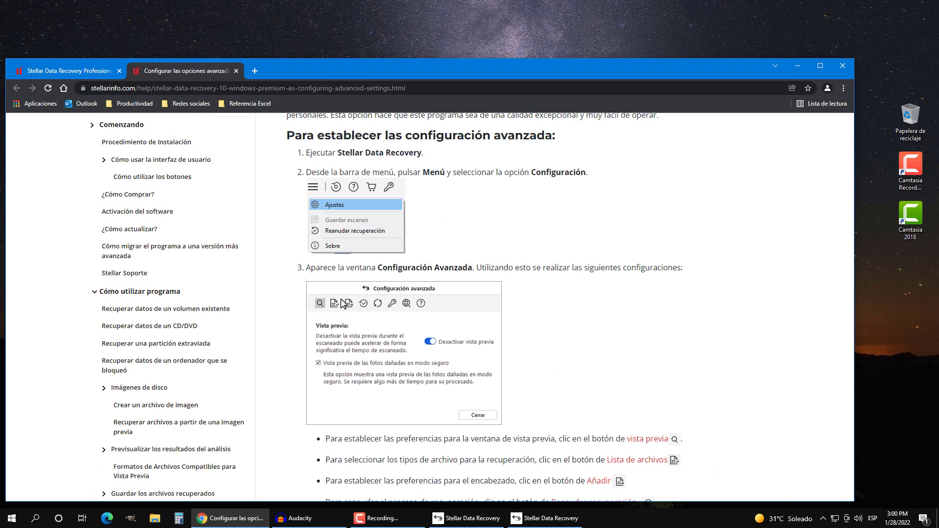
left_click(82, 70)
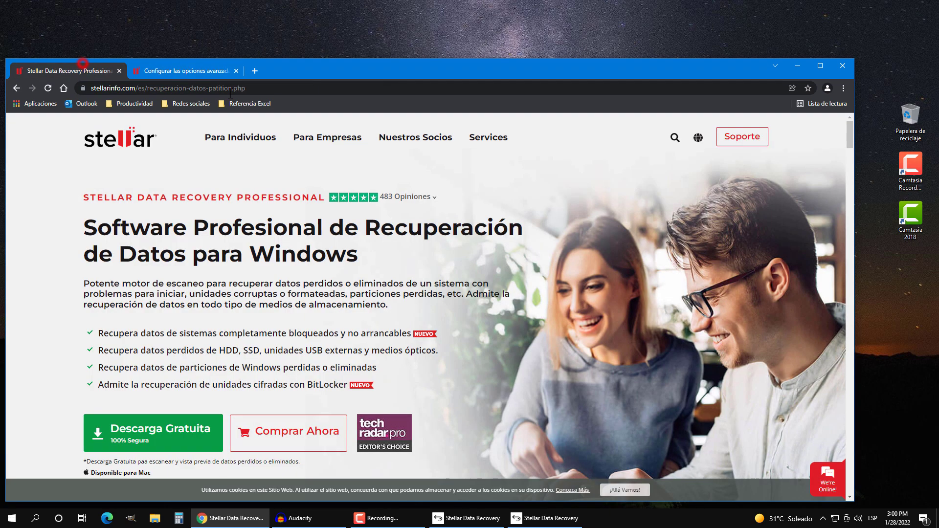
left_click(797, 66)
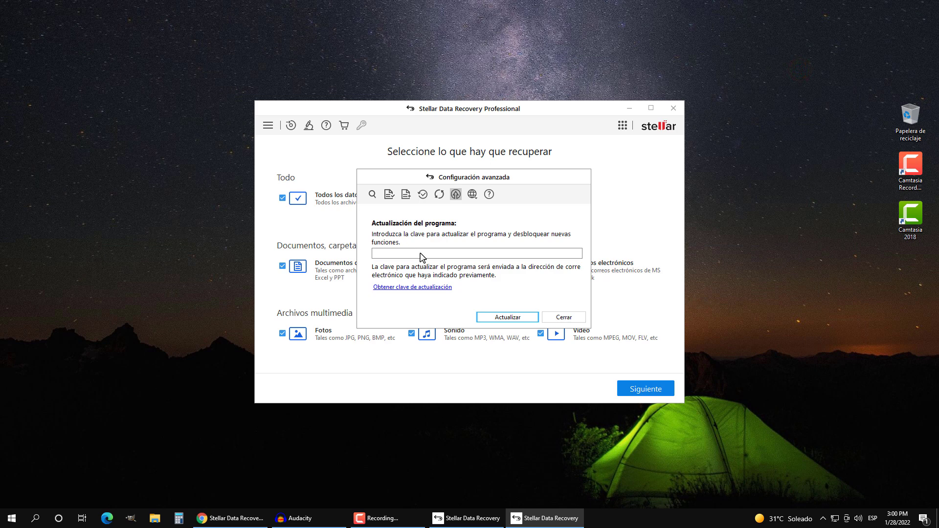
- Close the advanced configuration and review the product and system information in the Sobre dialog
left_click(564, 317)
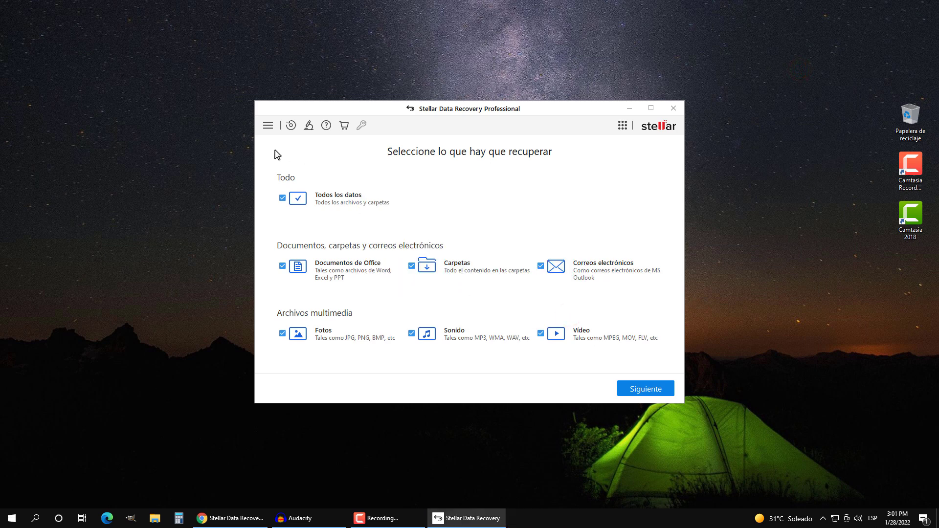
left_click(268, 126)
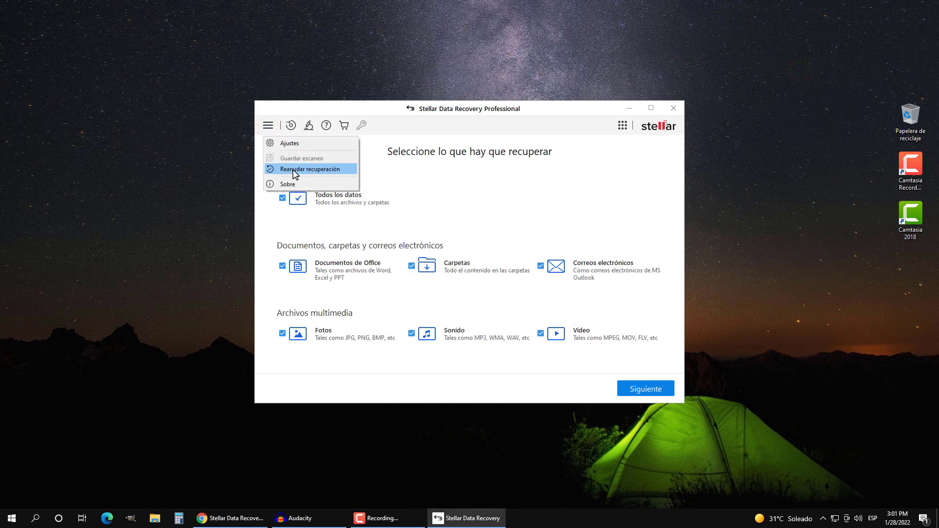
left_click(295, 184)
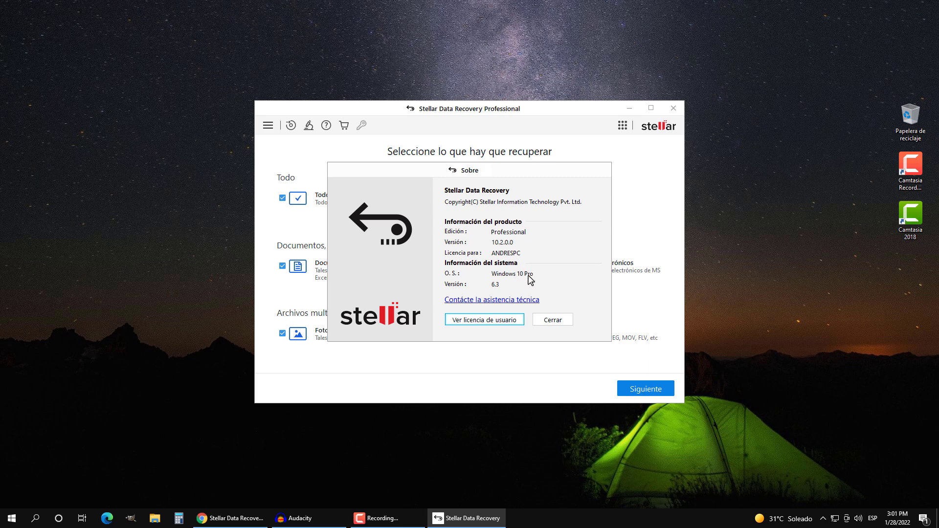
left_click(560, 319)
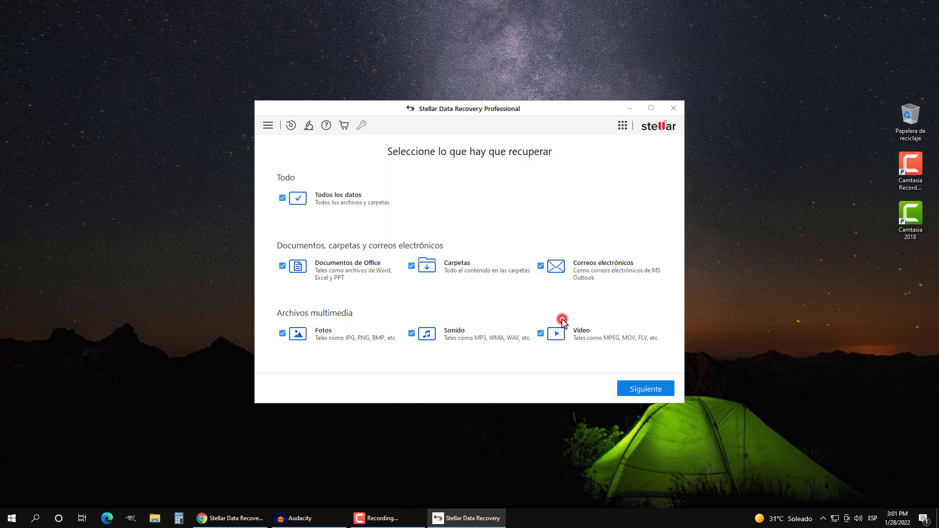
- Review the options for creating a USB recovery device and the Stellar laboratory services, cancelling both dialogs
left_click(290, 126)
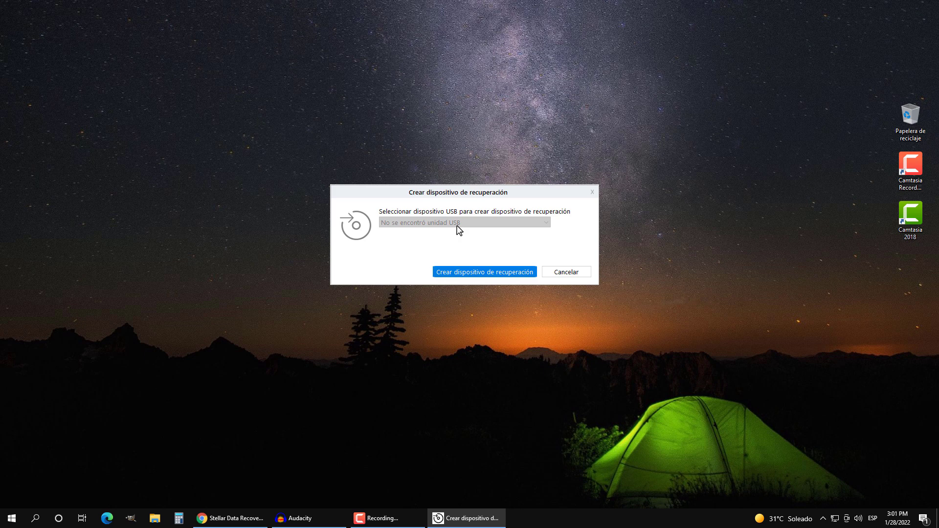
left_click(568, 272)
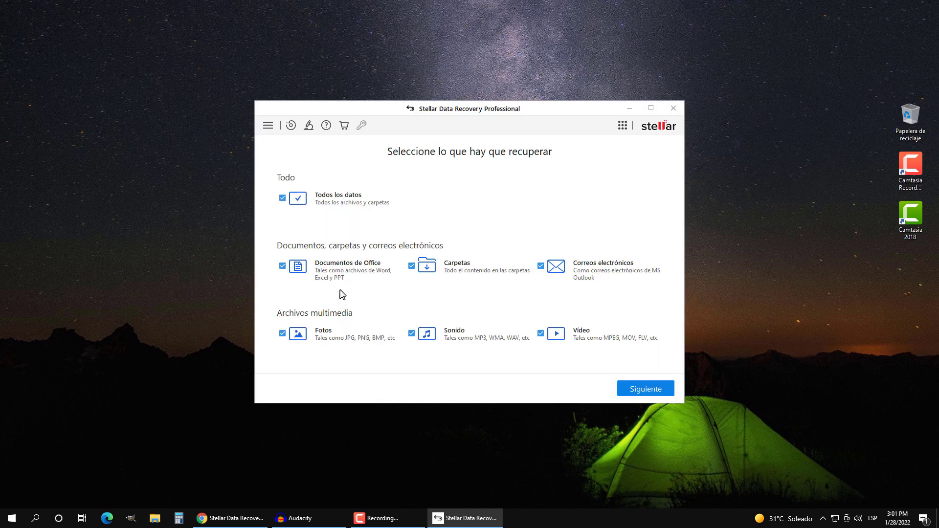
left_click(309, 125)
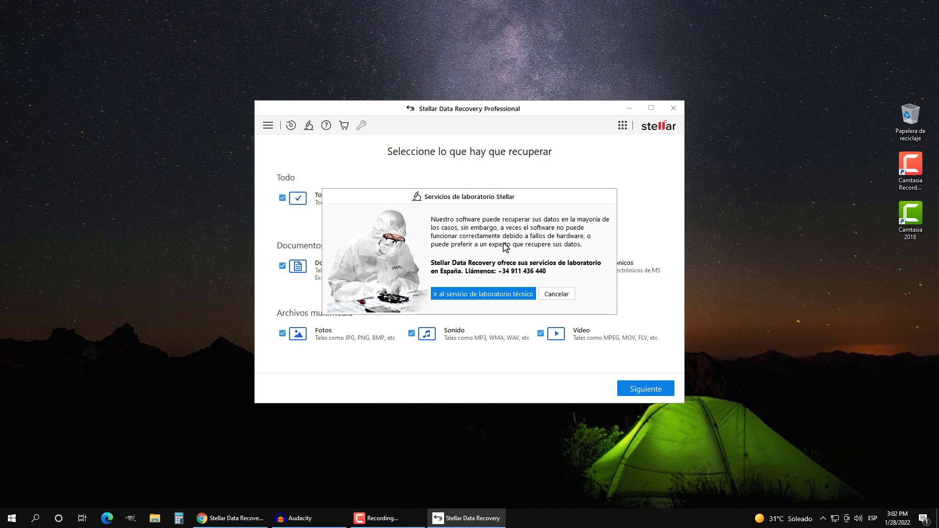
left_click(560, 293)
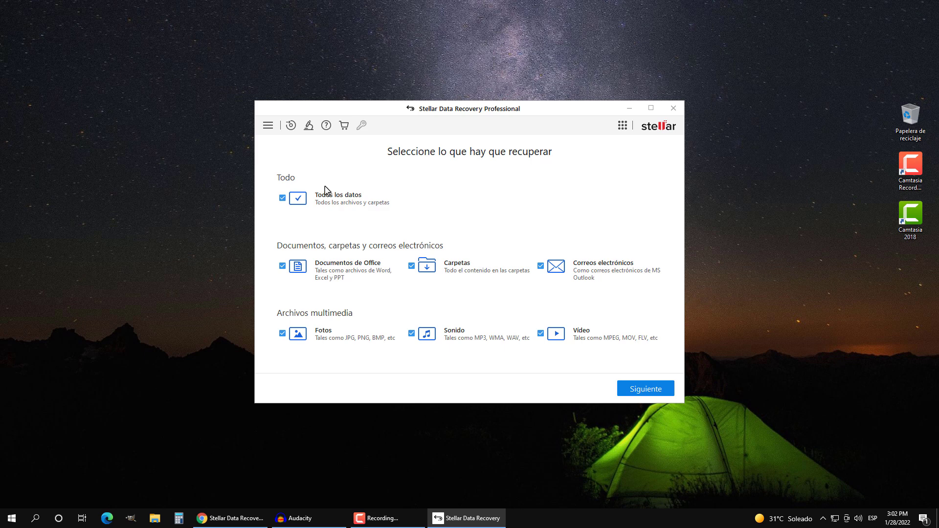
- Limit the recovery to Documentos de Office only and proceed to the choice of location
left_click(282, 198)
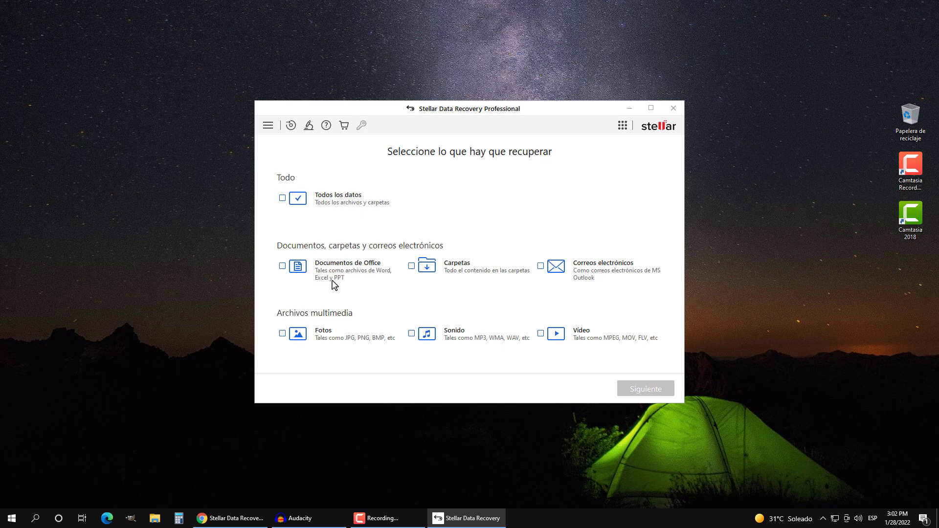
left_click(283, 266)
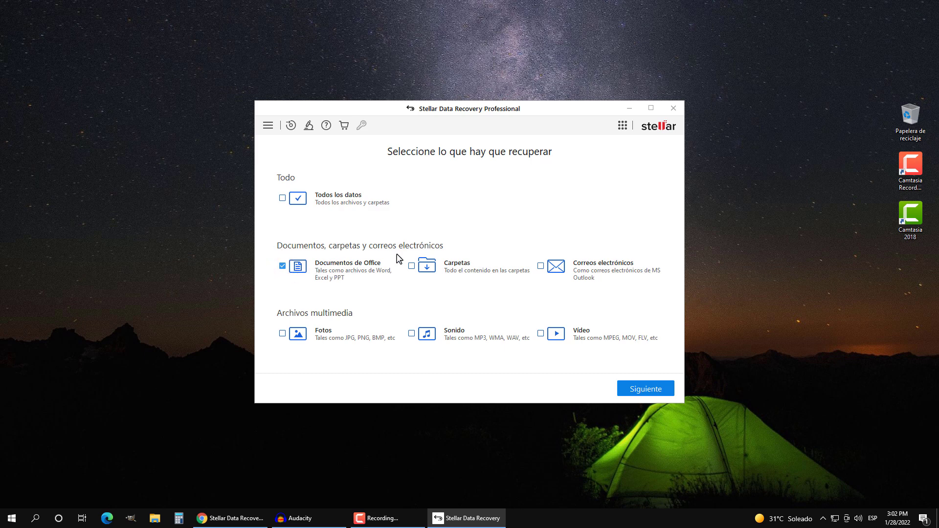
left_click(630, 390)
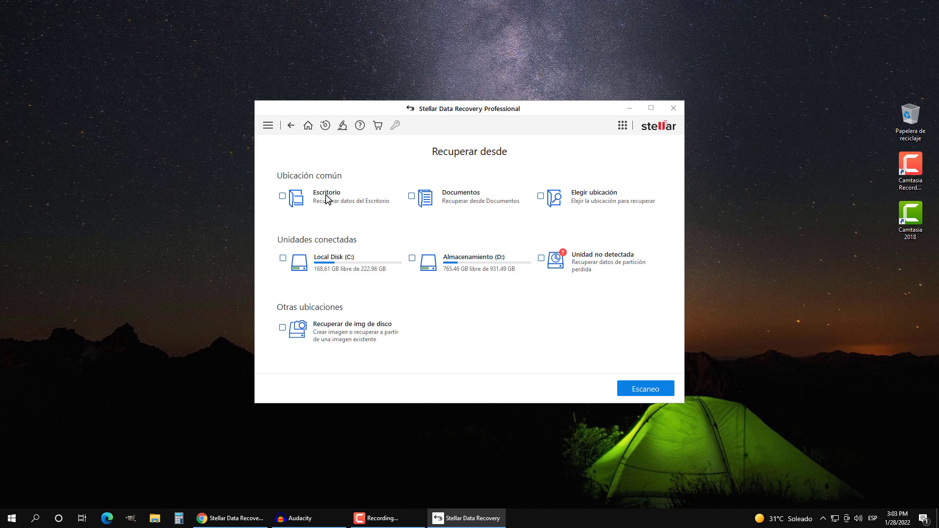
- Check the drives in File Explorer, run a scan of Local Disk (C:) with Escaneado profundo enabled, and dismiss the completion summary
left_click(283, 258)
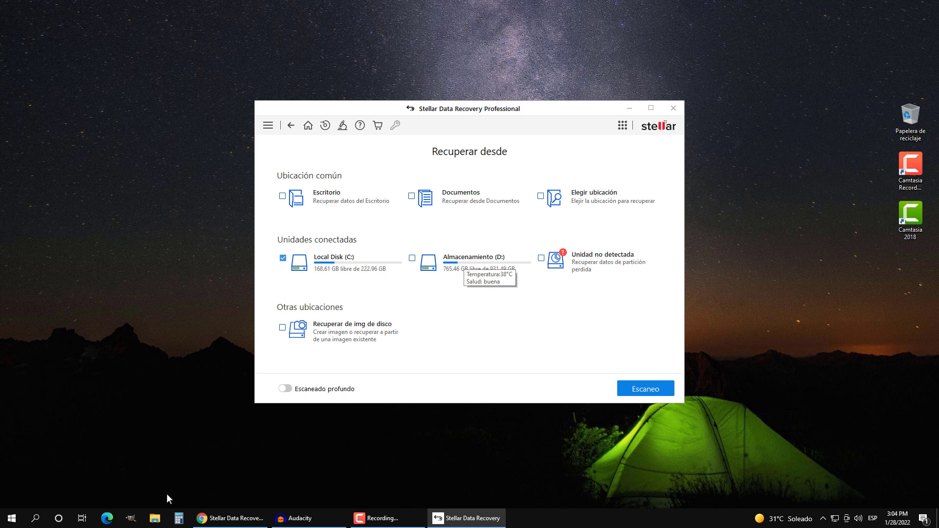
left_click(155, 519)
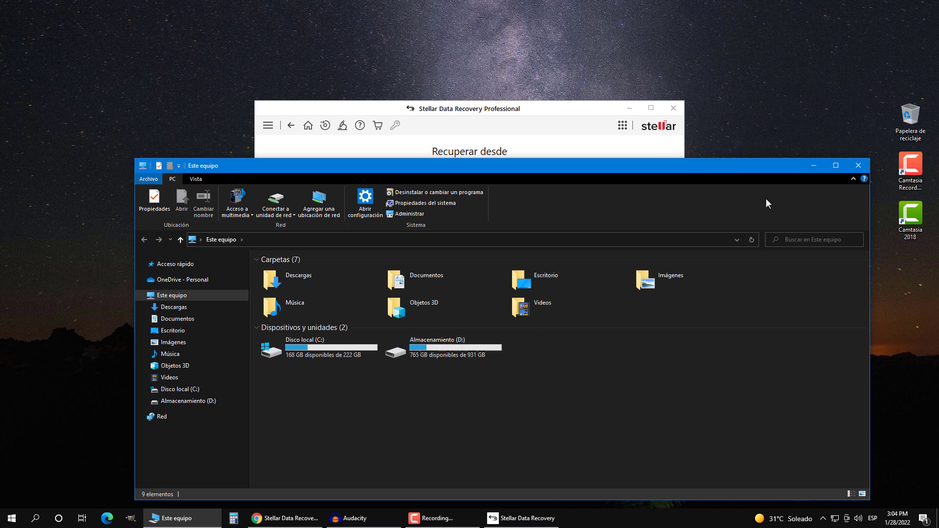
left_click(856, 167)
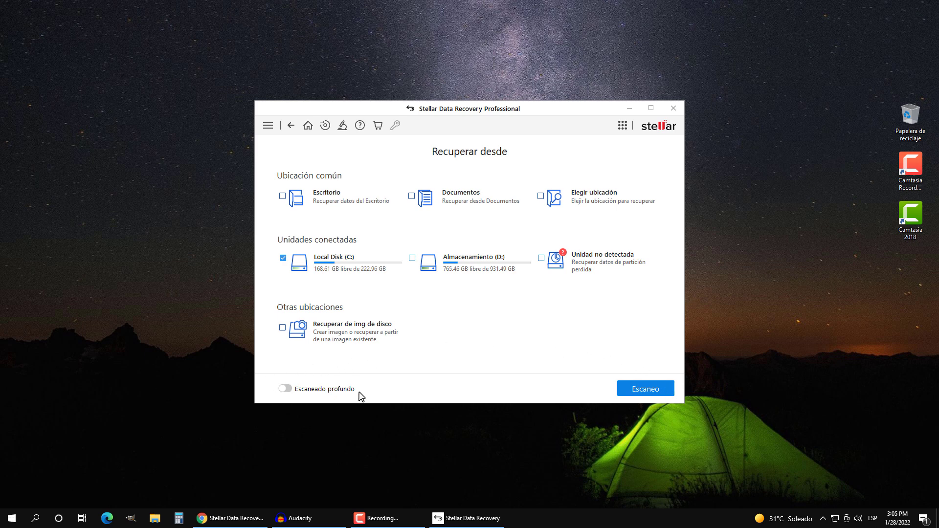
left_click(283, 388)
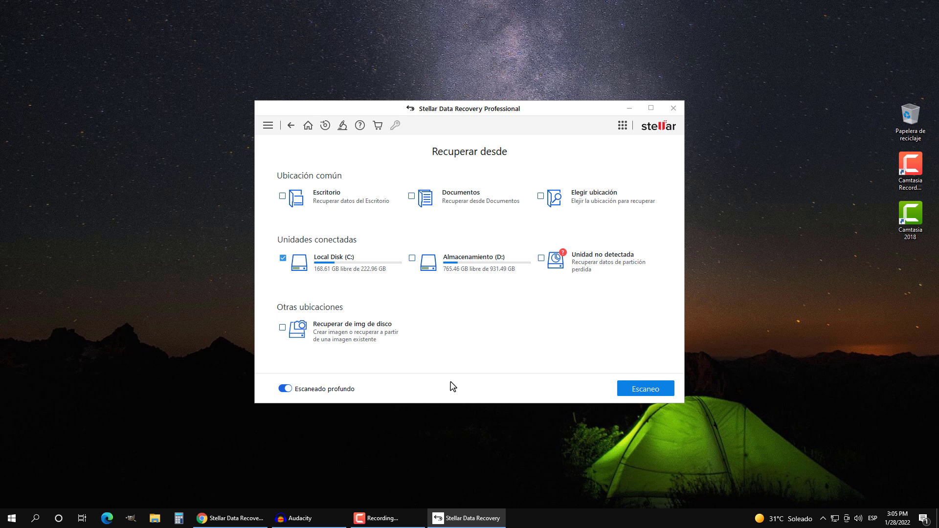
left_click(667, 389)
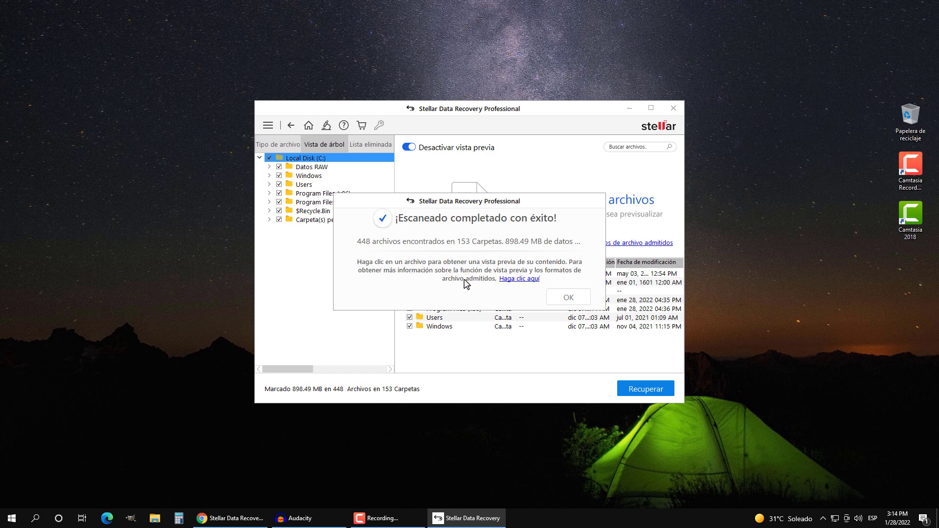
left_click(563, 299)
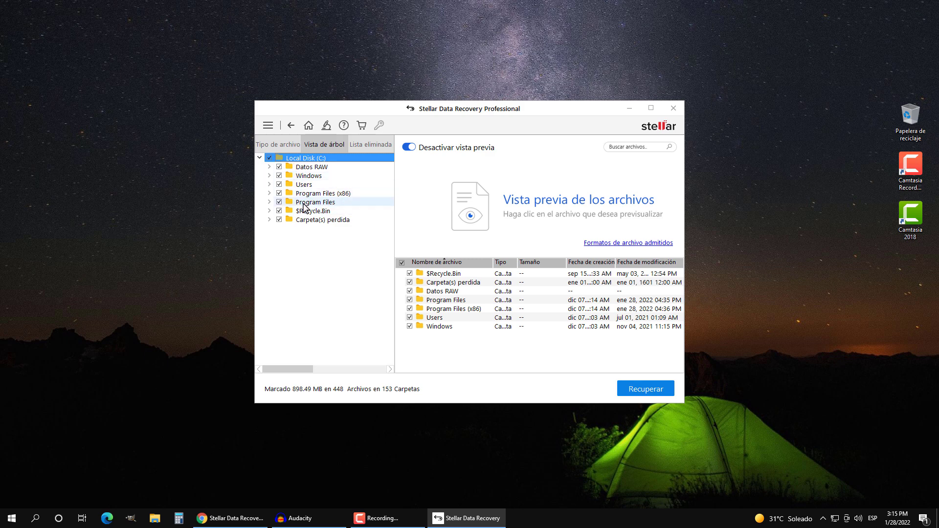
- Inspect the files found under $Recycle.Bin and its $R7AX0LE subfolder in the tree view, and collapse the folder
left_click(269, 210)
left_click(345, 224)
left_click(278, 219)
left_click(335, 229)
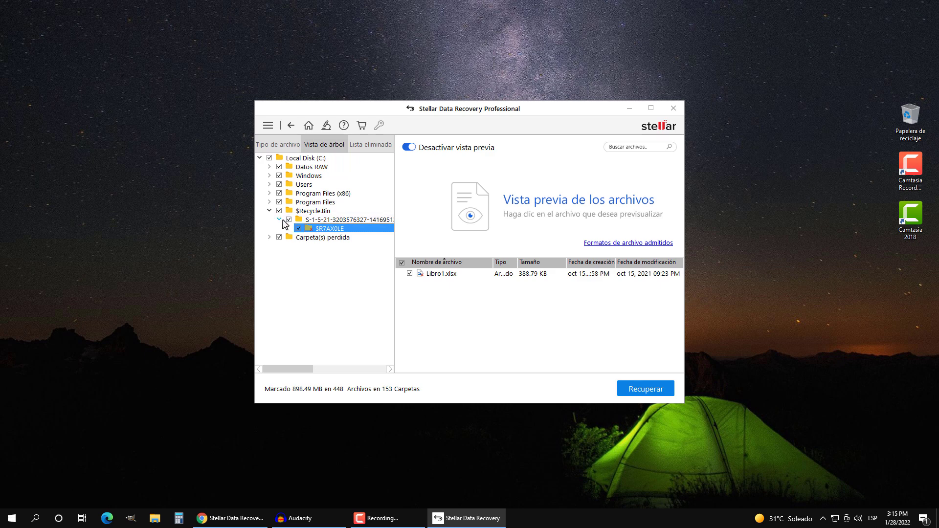
left_click(326, 220)
left_click(269, 212)
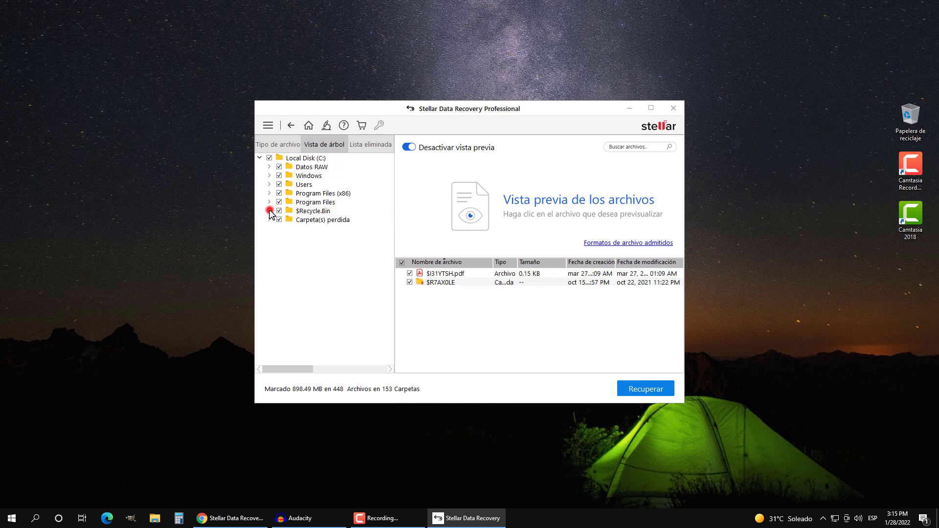
- Look through Carpeta 5578, 22372 and 2734 under Carpeta(s) perdida in the tree view, widening the file name column
left_click(313, 220)
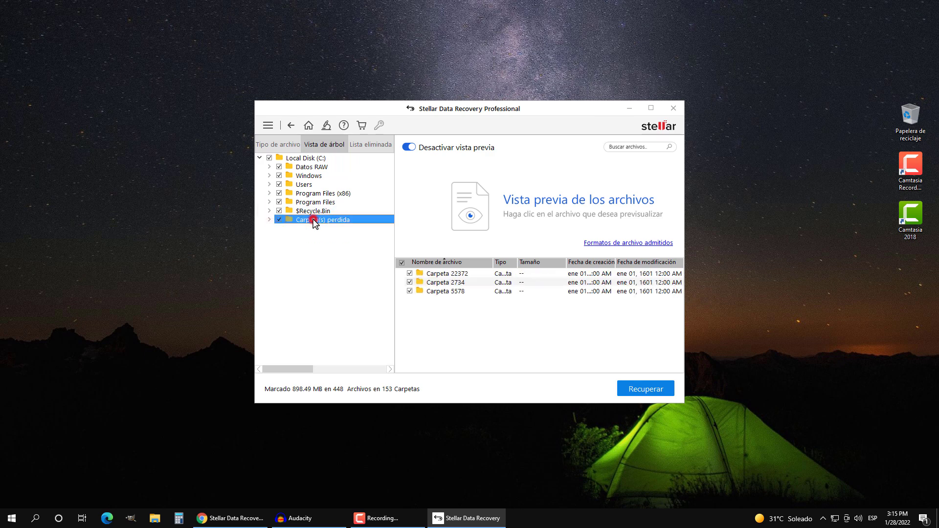
left_click(269, 220)
left_click(317, 229)
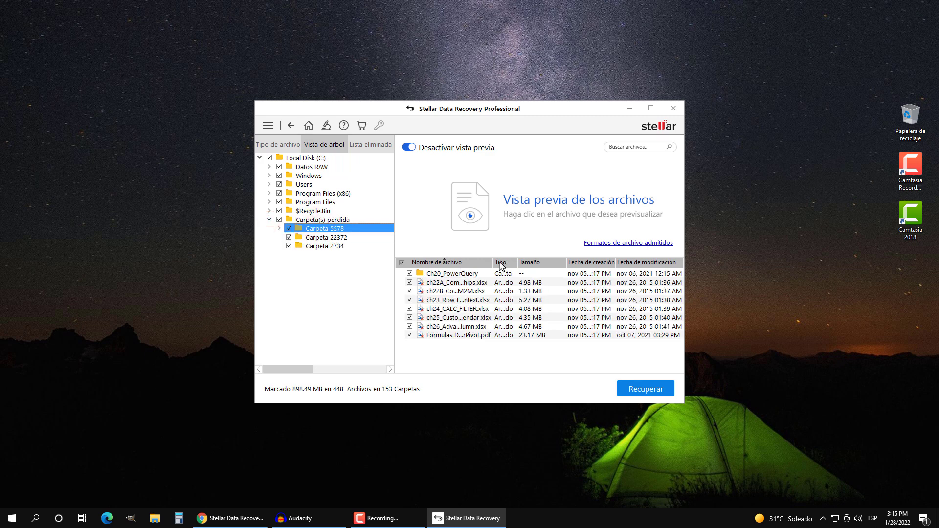
left_click_drag(493, 262, 563, 262)
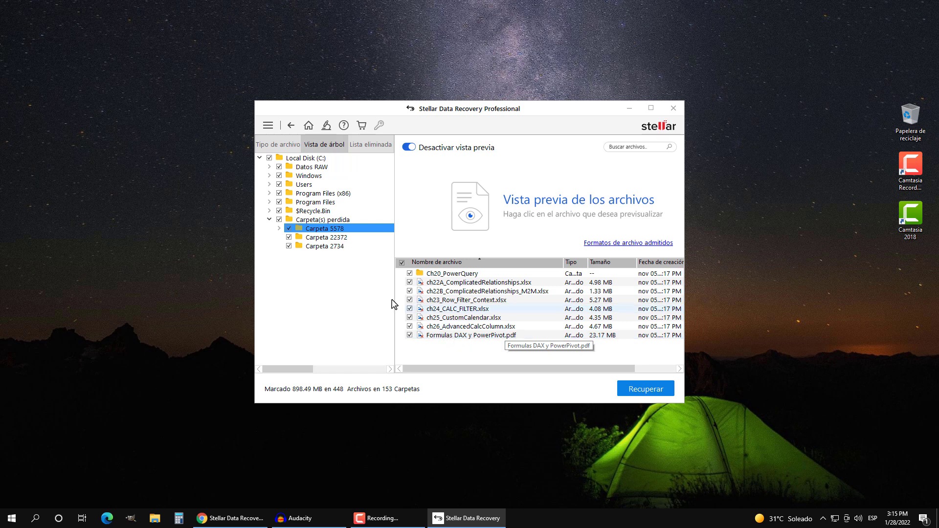
left_click(332, 238)
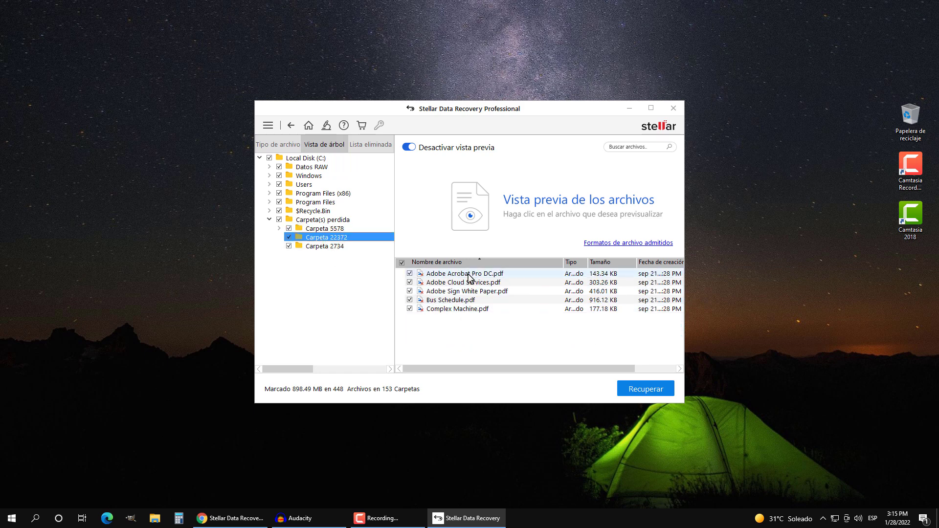
left_click(320, 246)
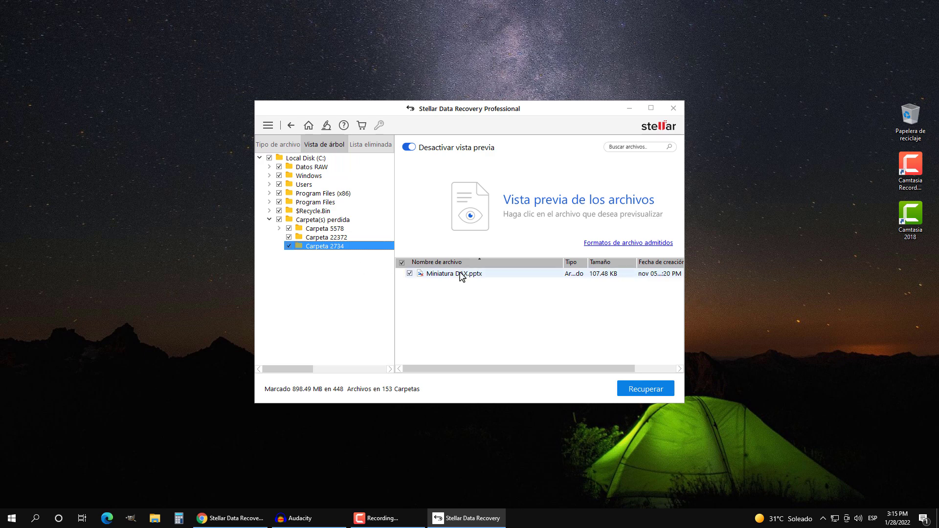
left_click(270, 220)
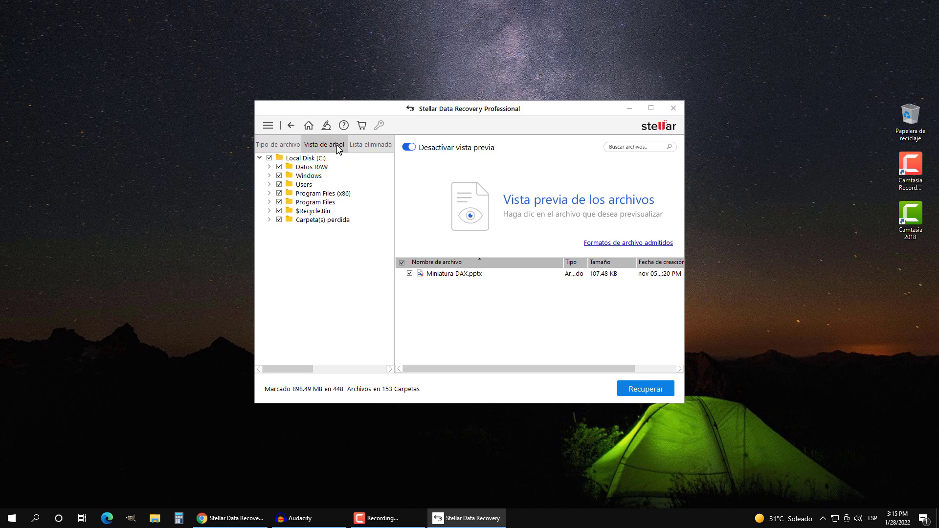
- Switch to the deleted list and inspect the contents of $Recycle.Bin down to the $R7AX0LE folder
left_click(360, 148)
double_click(319, 193)
left_click(318, 202)
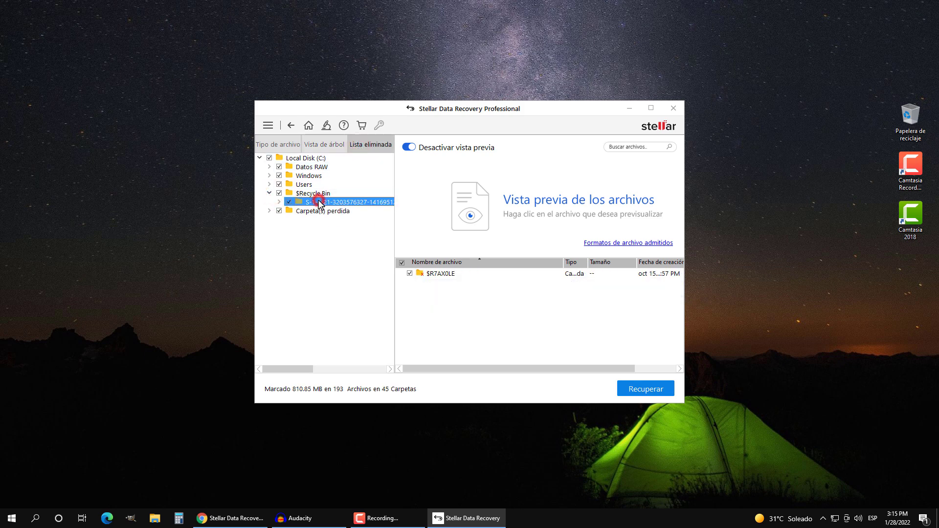
left_click(279, 201)
left_click(332, 211)
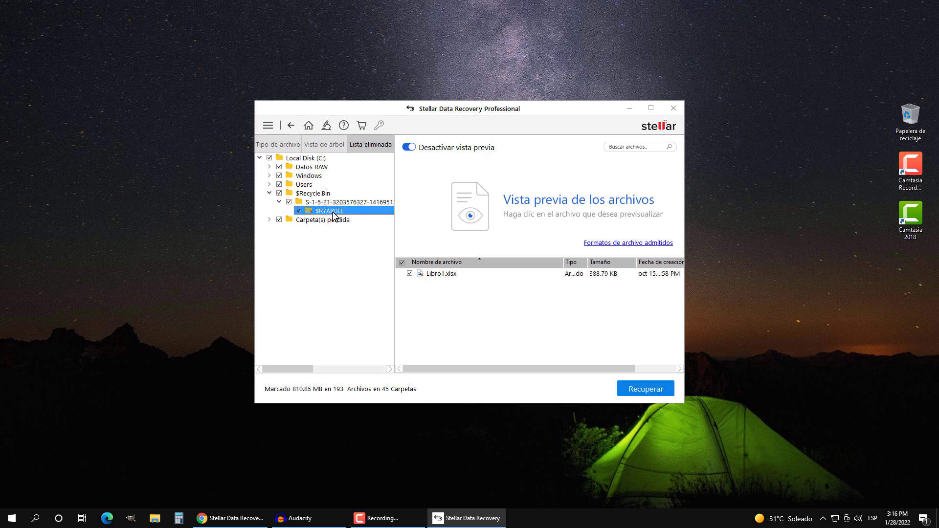
left_click(270, 193)
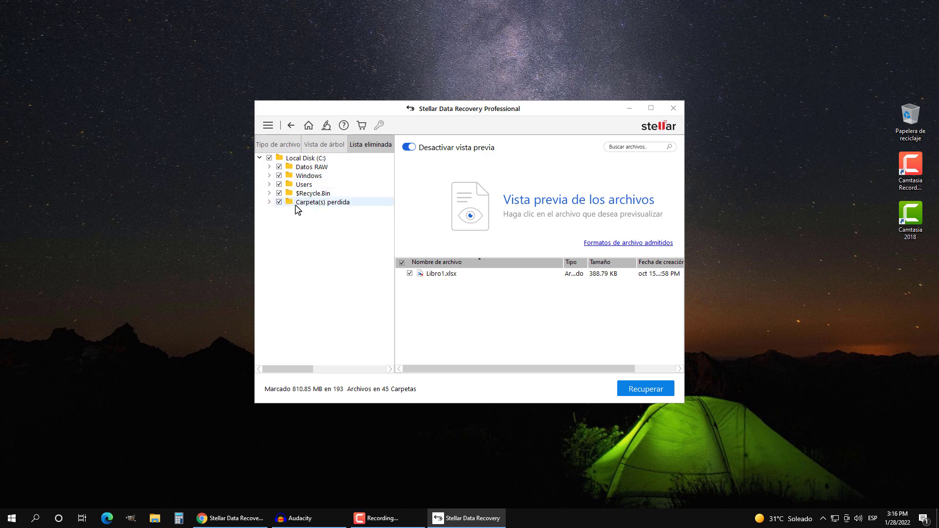
- Look through the lost folders in the deleted list, including Ch20_PowerQuery and Excel_2013 inside Carpeta 5578, and collapse them
left_click(270, 202)
left_click(316, 211)
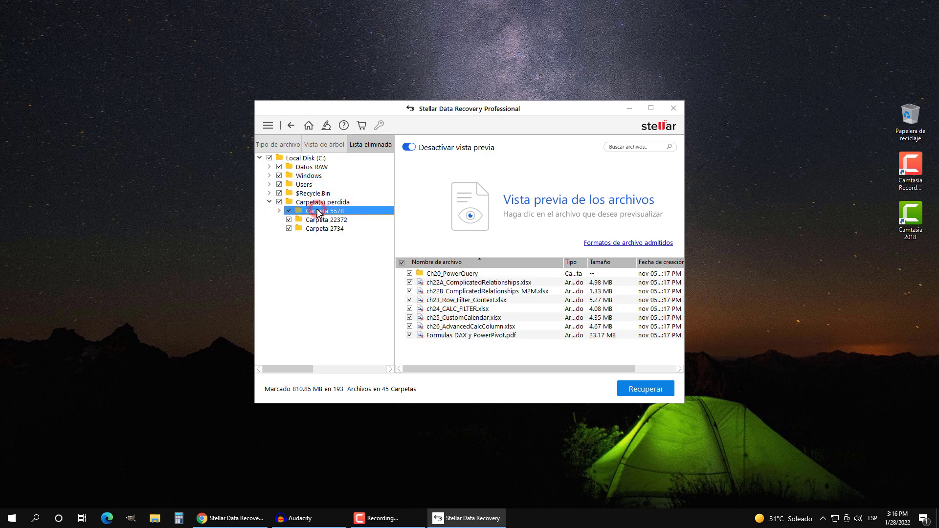
left_click(279, 210)
left_click(334, 220)
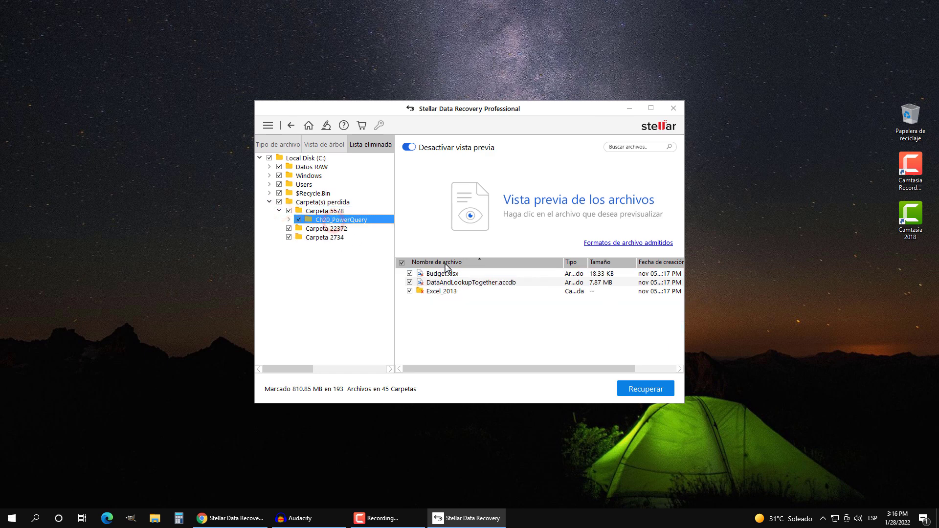
left_click(289, 220)
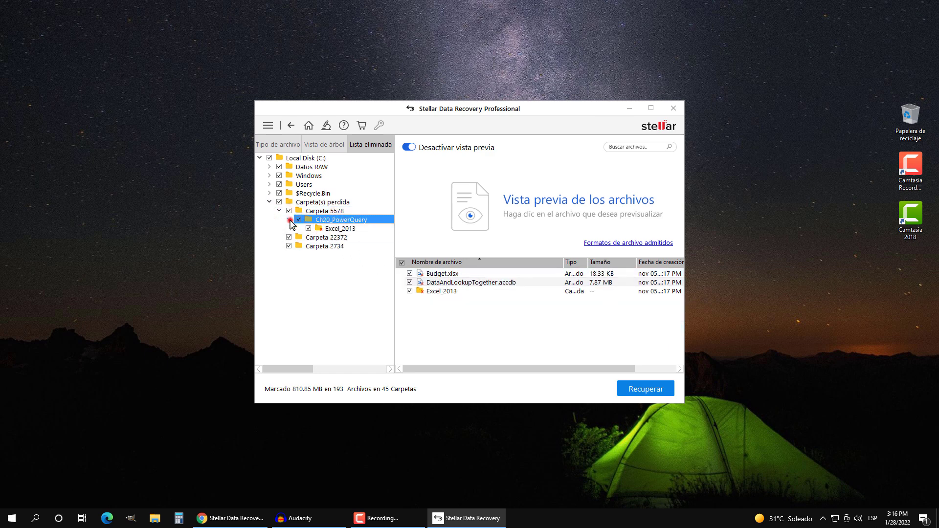
left_click(340, 228)
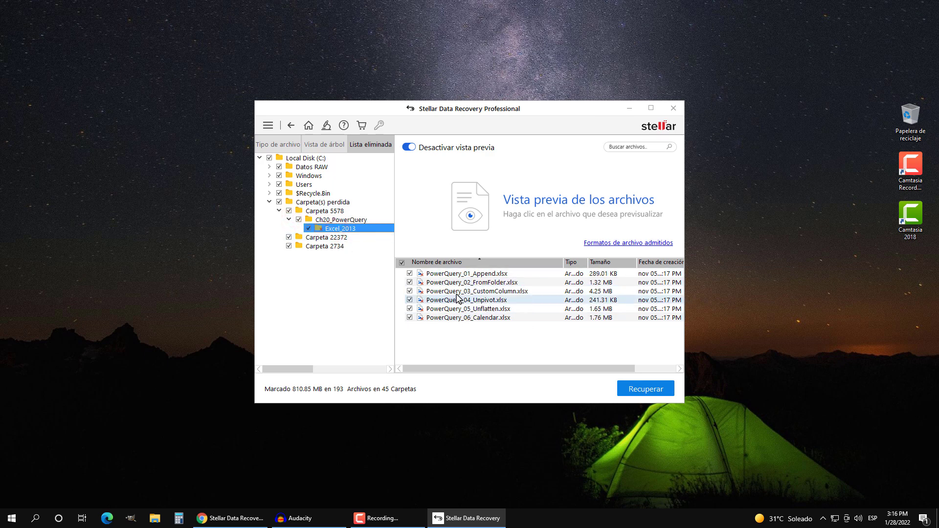
left_click(278, 211)
left_click(322, 221)
left_click(323, 229)
left_click(269, 202)
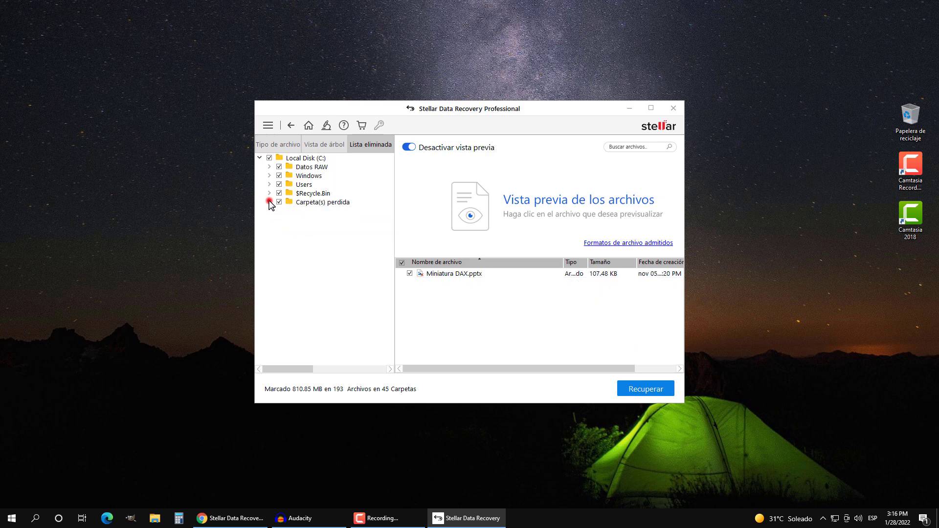
- Switch to the file type list and look through the DOCX, XLAM and PDF folders under Documento
left_click(277, 147)
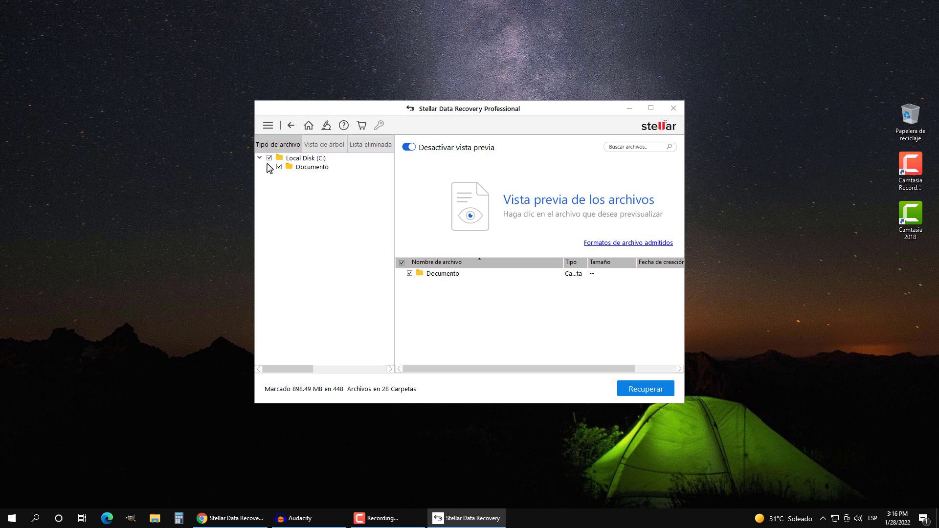
left_click(269, 167)
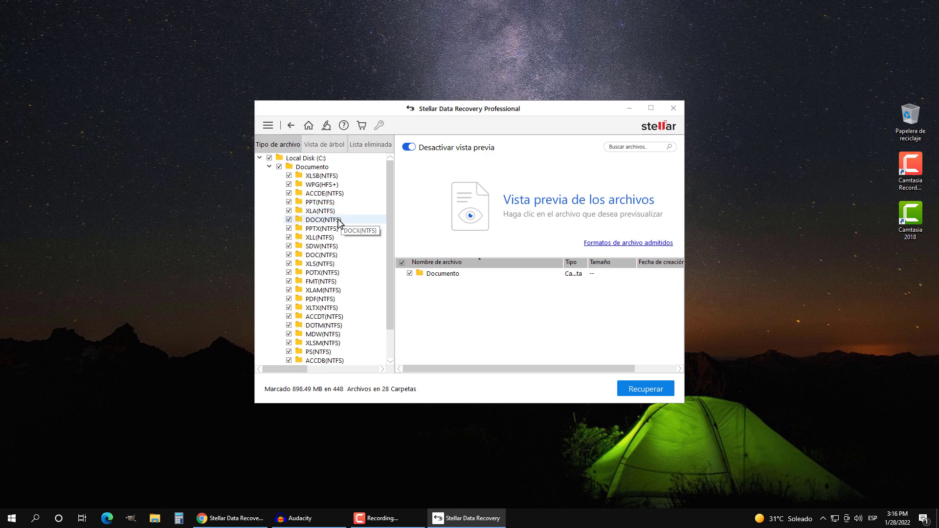
left_click(299, 220)
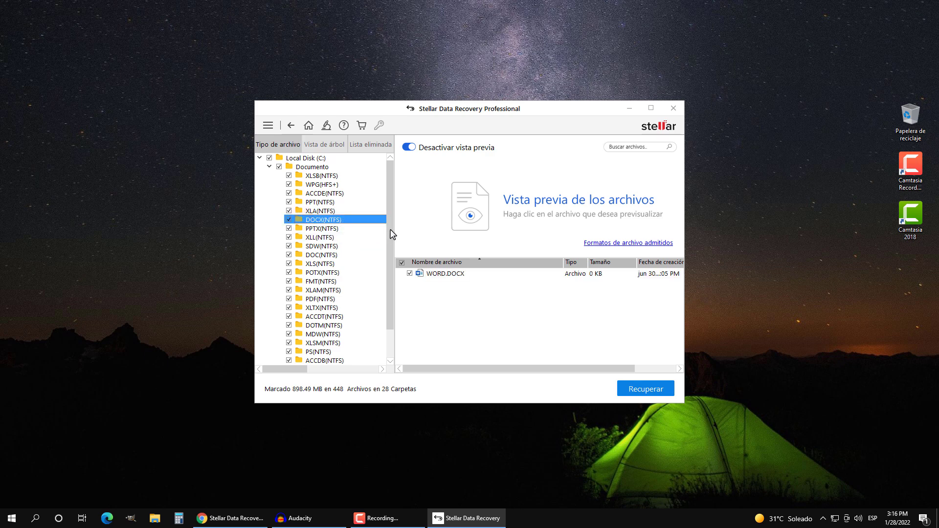
left_click_drag(391, 239, 391, 269)
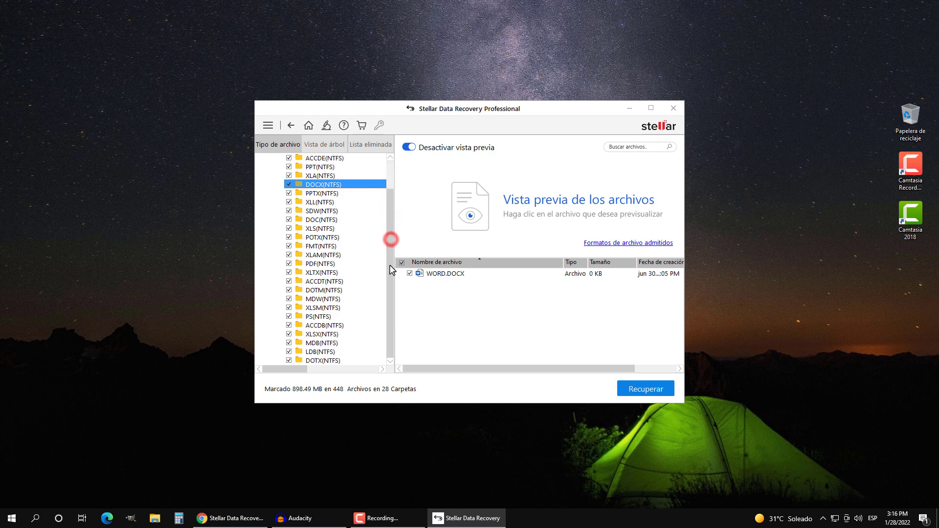
left_click(317, 257)
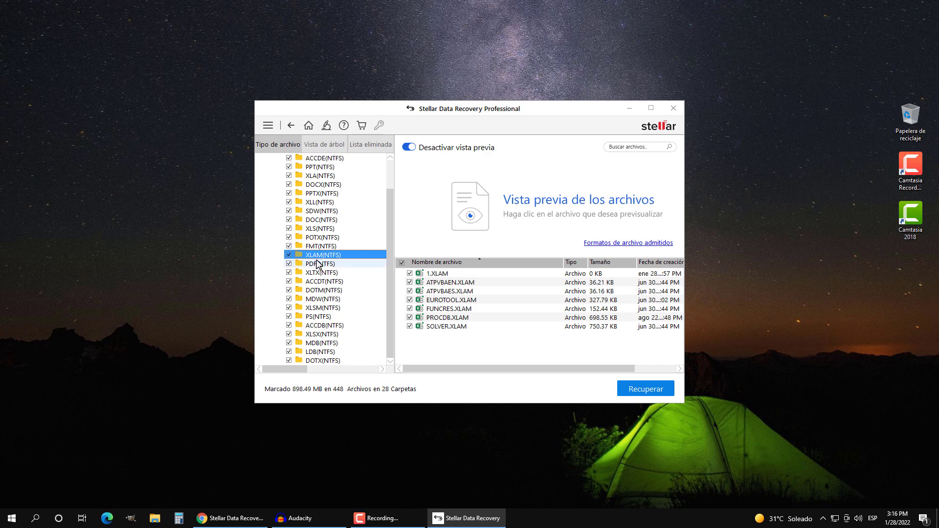
left_click(318, 264)
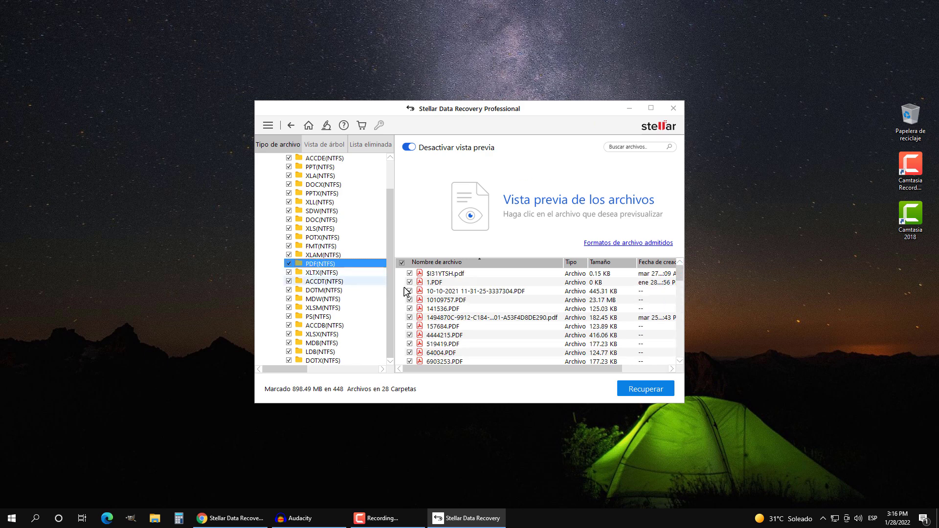
scroll(460, 296, "down", 10)
scroll(460, 296, "down", 10)
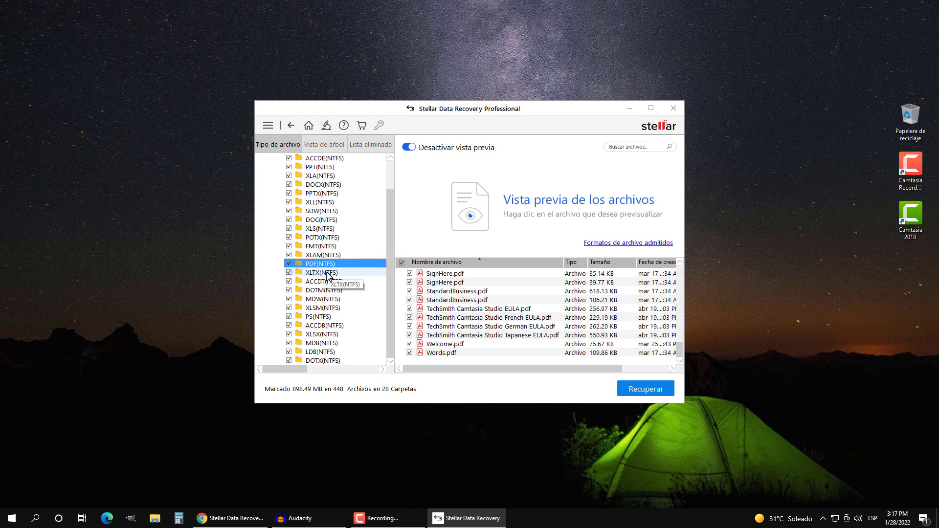
- Preview 1.xlsm, Filtrar por rango de fechas.xlsm and Libro1.xlsm in the XLSM(NTFS) folder
left_click(324, 309)
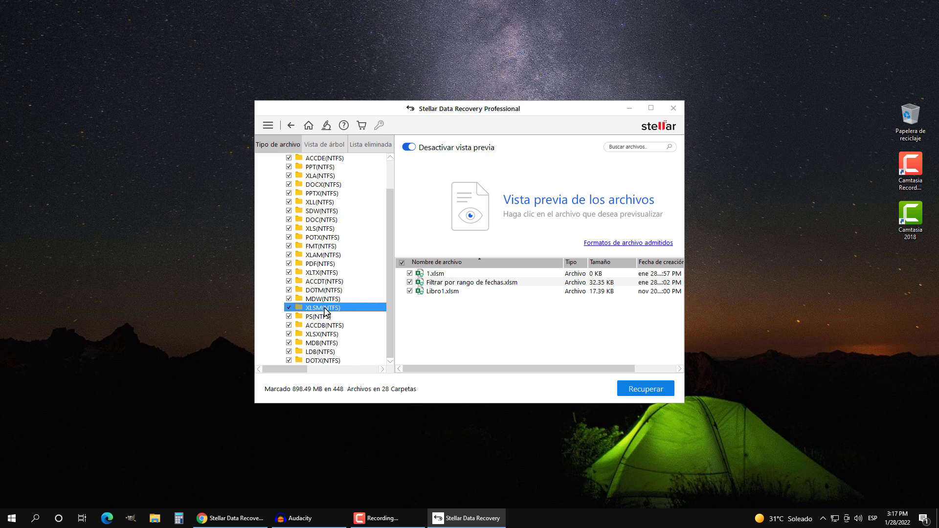
left_click(441, 274)
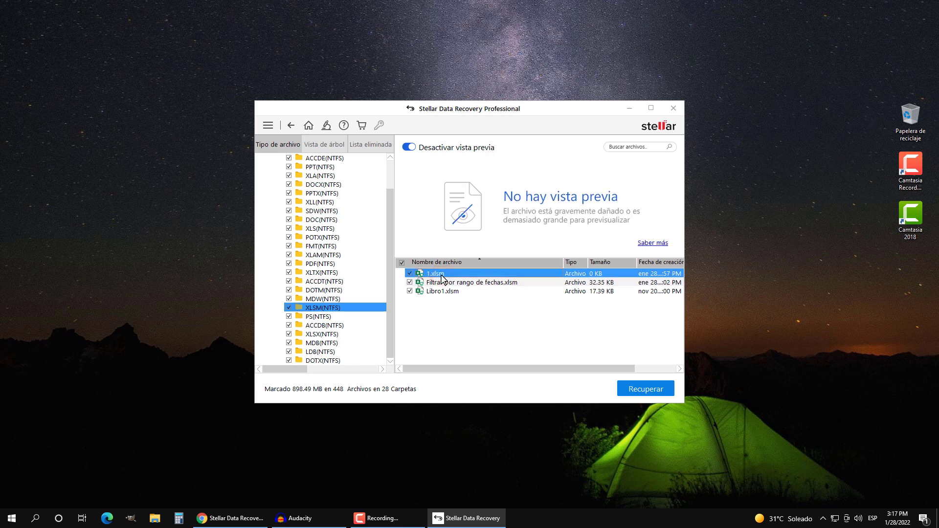
left_click(441, 283)
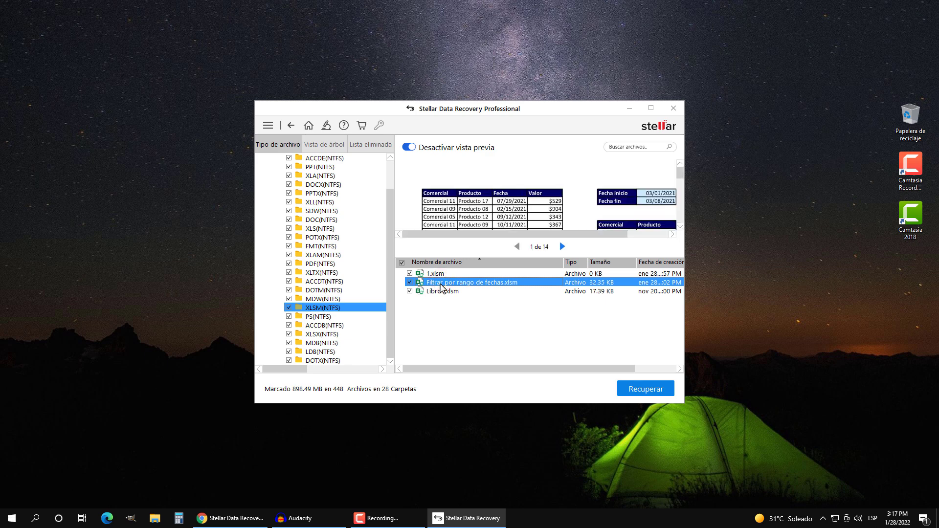
left_click_drag(477, 236, 450, 236)
left_click(433, 291)
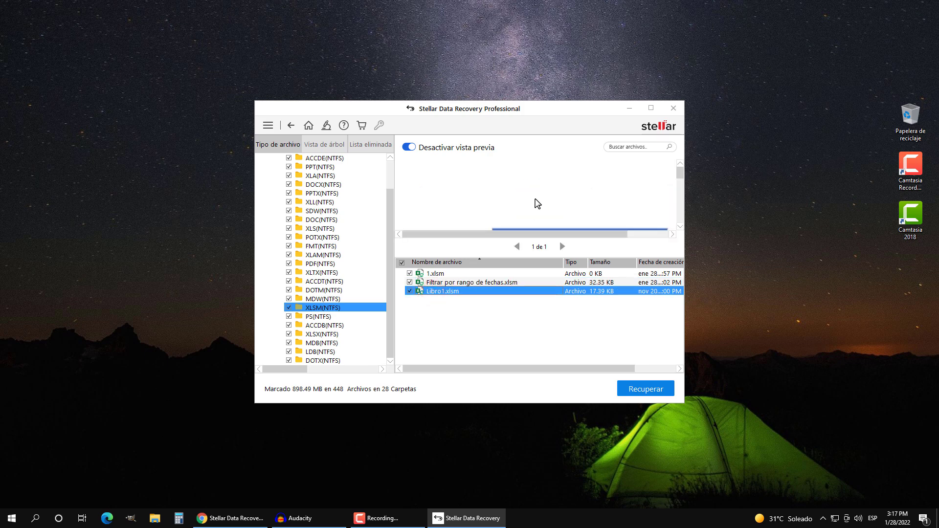
left_click(681, 225)
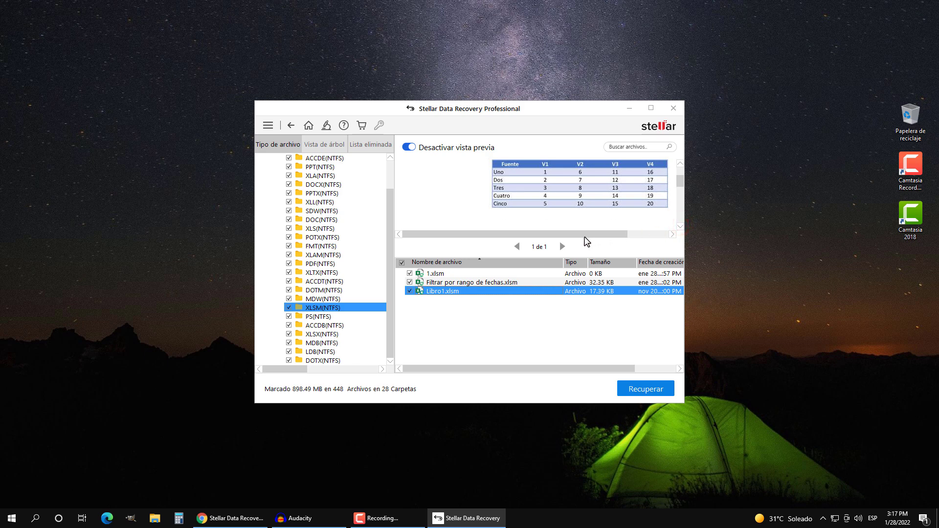
left_click_drag(586, 234, 530, 236)
- Preview Filtrar por rango de fechas.xlsm again and check its creation and modification dates
left_click(440, 282)
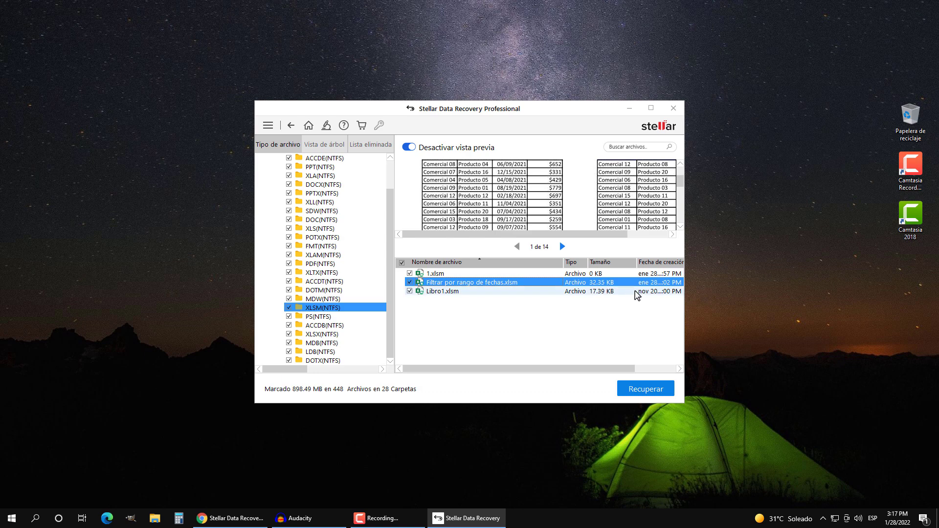
left_click_drag(607, 367, 665, 367)
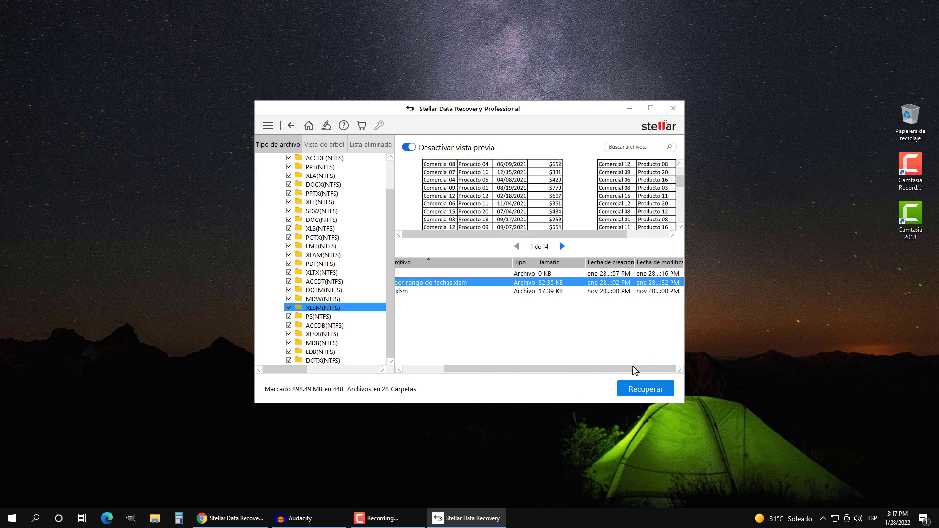
left_click_drag(635, 371, 526, 371)
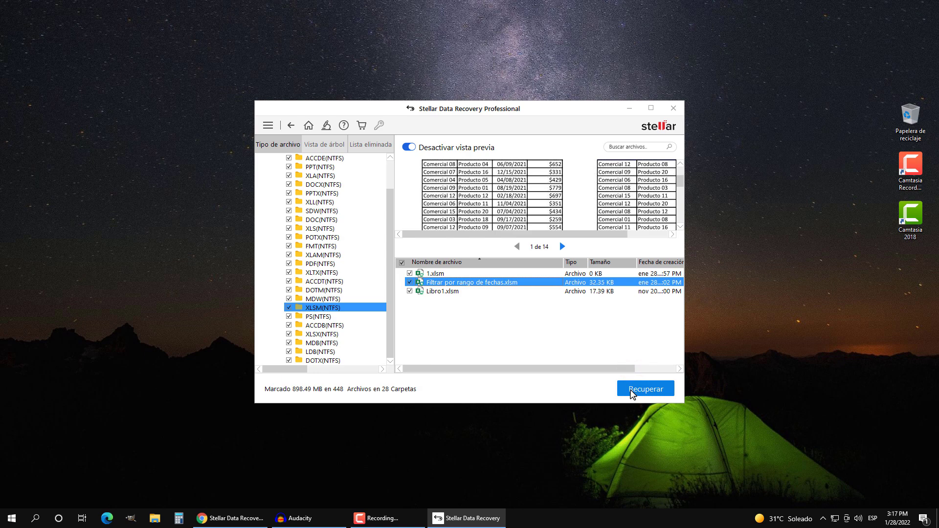
- Recover the marked files into a new folder named Recuperacion on drive D:, renaming all files whose names already exist
left_click(632, 391)
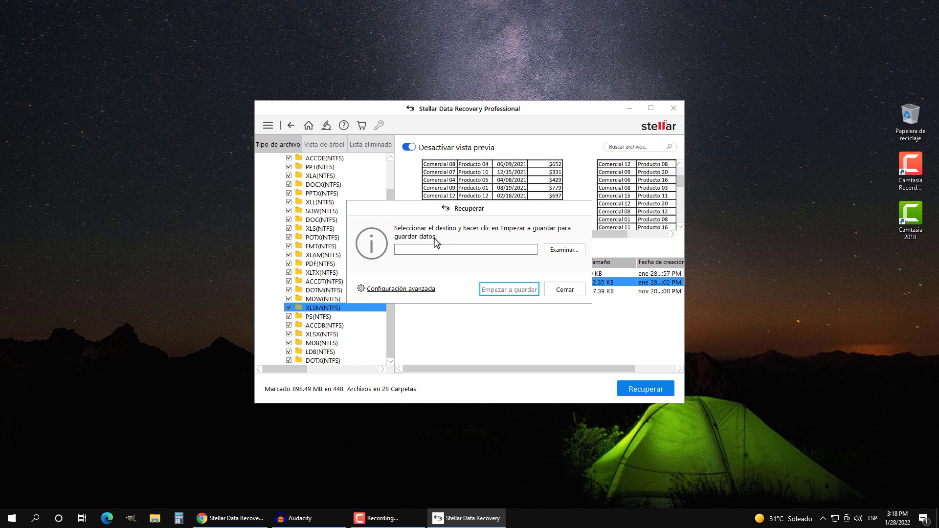
left_click(561, 251)
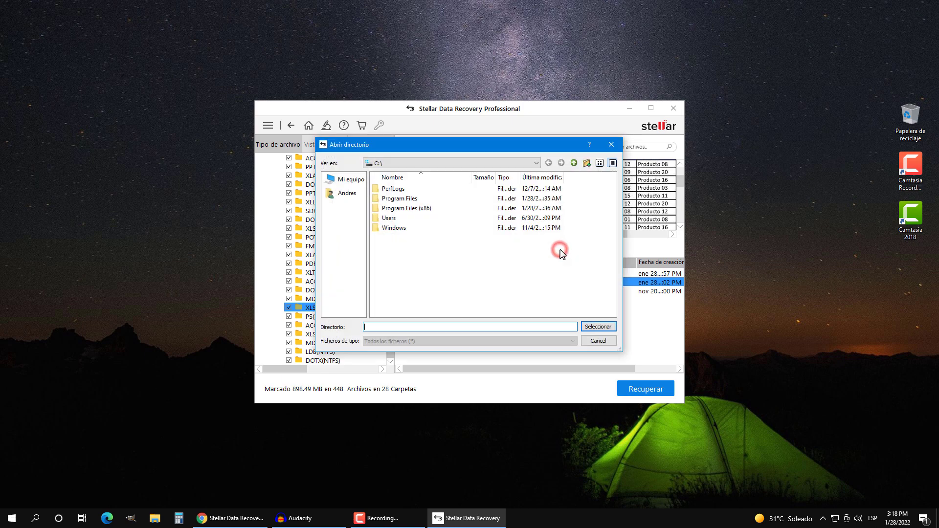
left_click(354, 185)
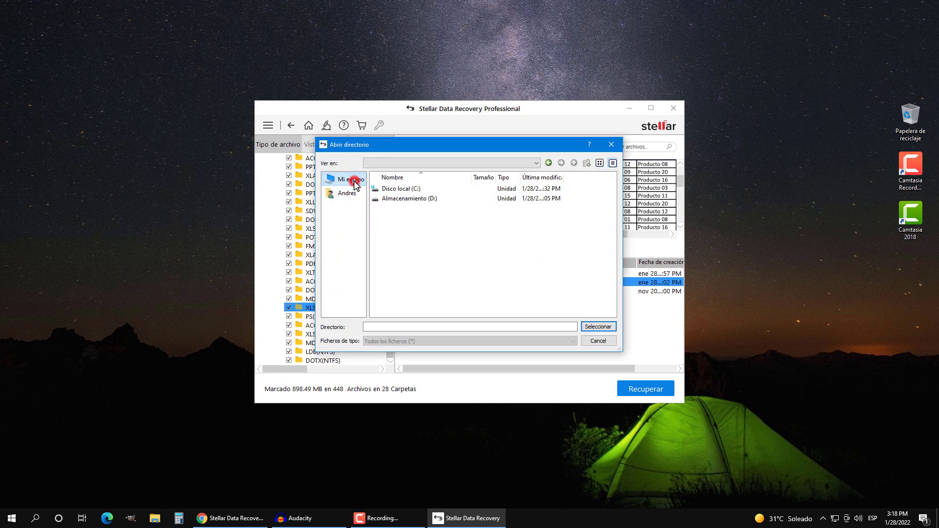
double_click(400, 200)
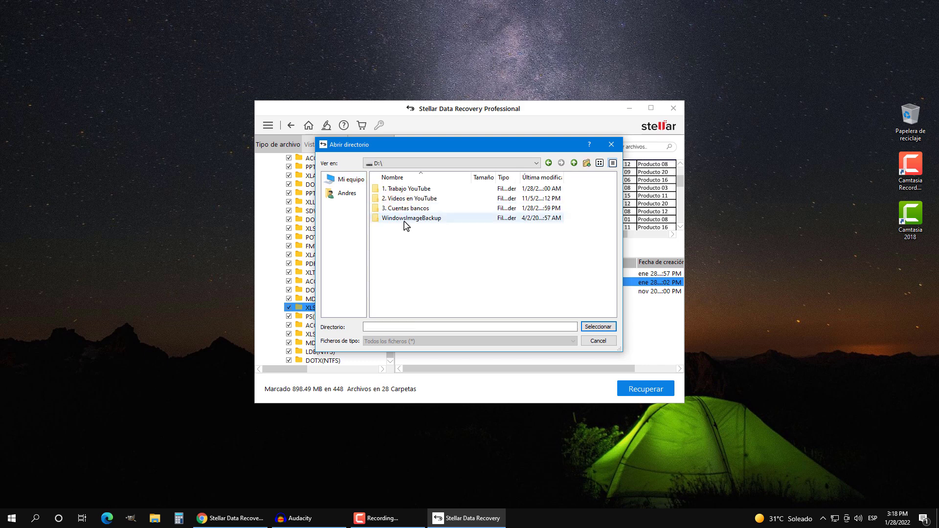
left_click(587, 163)
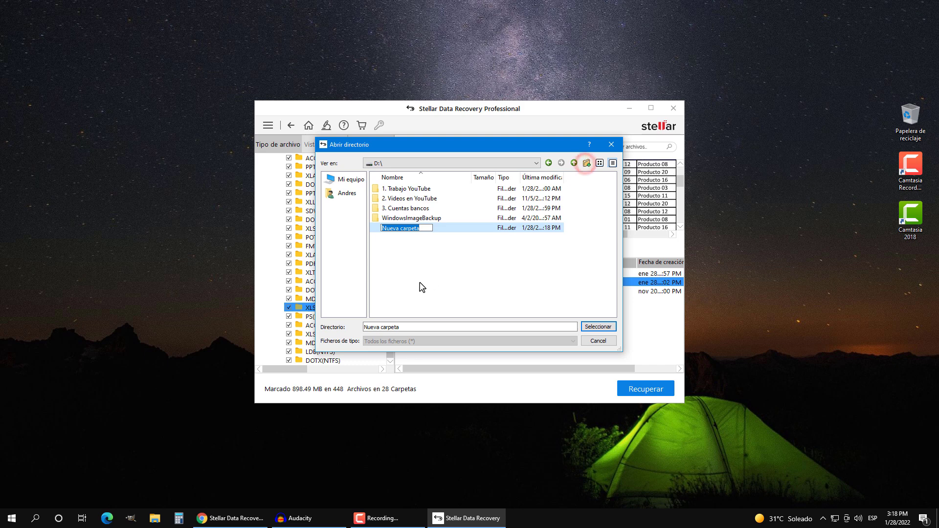
type("Recuperacion")
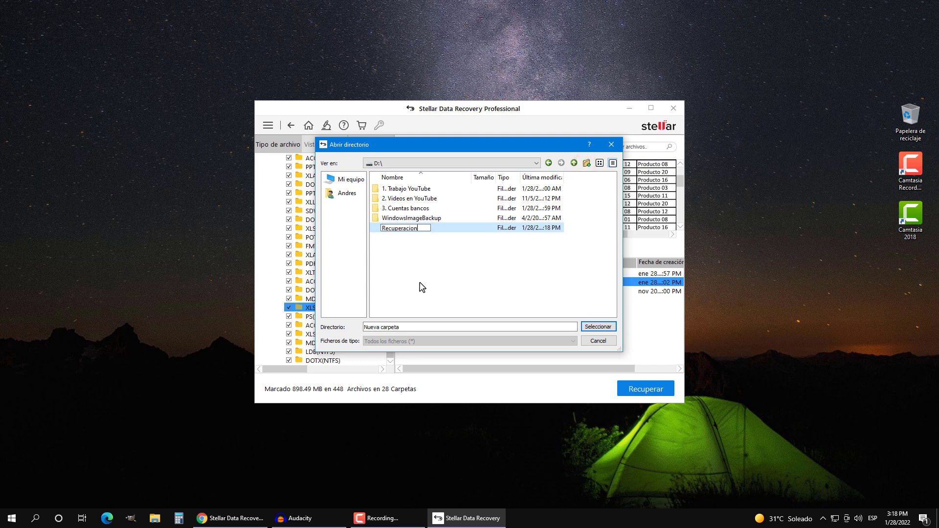
key("Return")
left_click(589, 330)
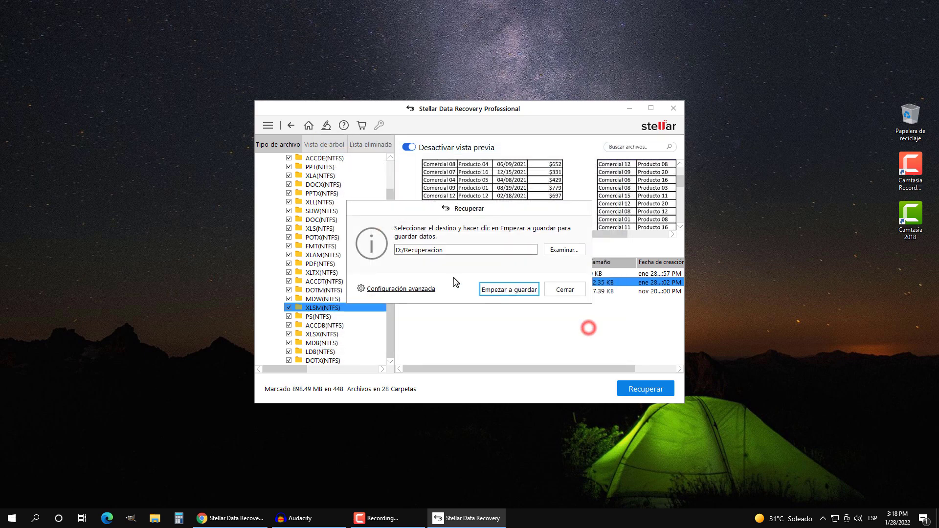
left_click(491, 290)
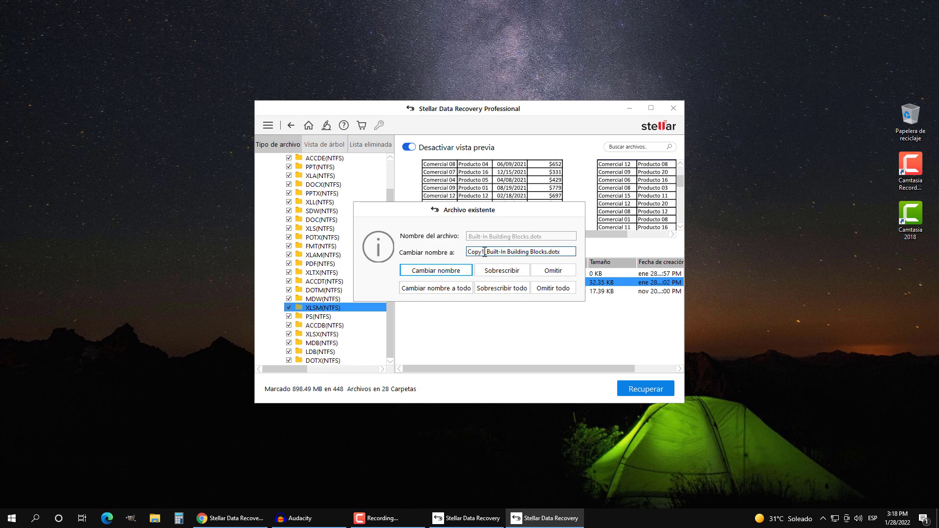
left_click(453, 293)
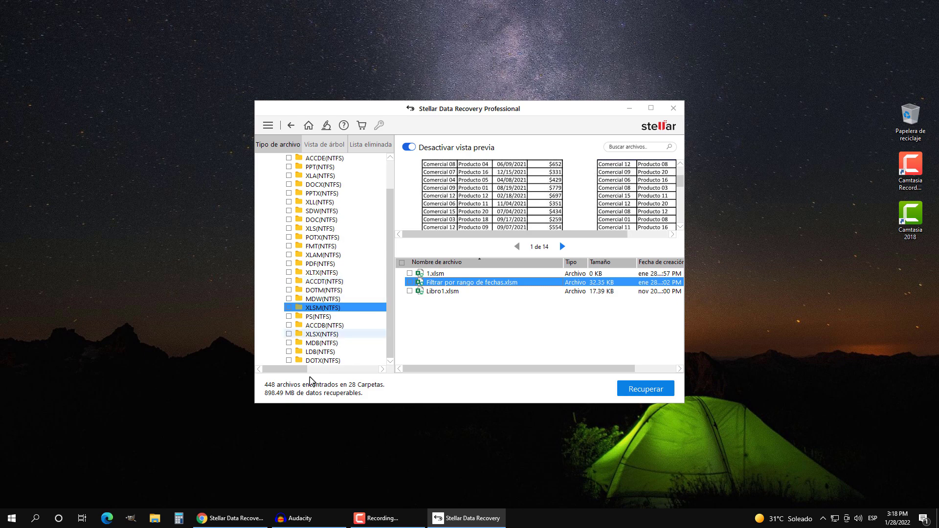
- Switch to File Explorer and open the Documento folder inside Recuperacion\#Raíz on drive D:
left_click(156, 520)
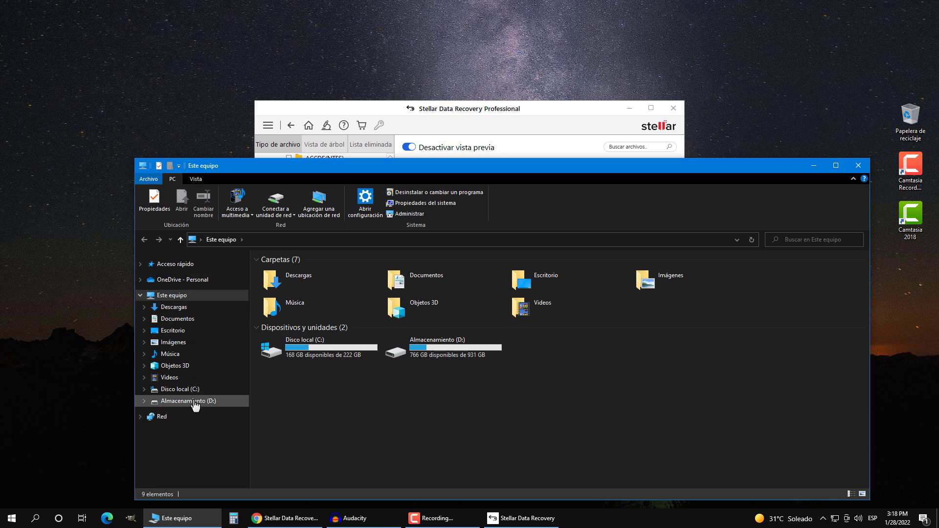
double_click(427, 341)
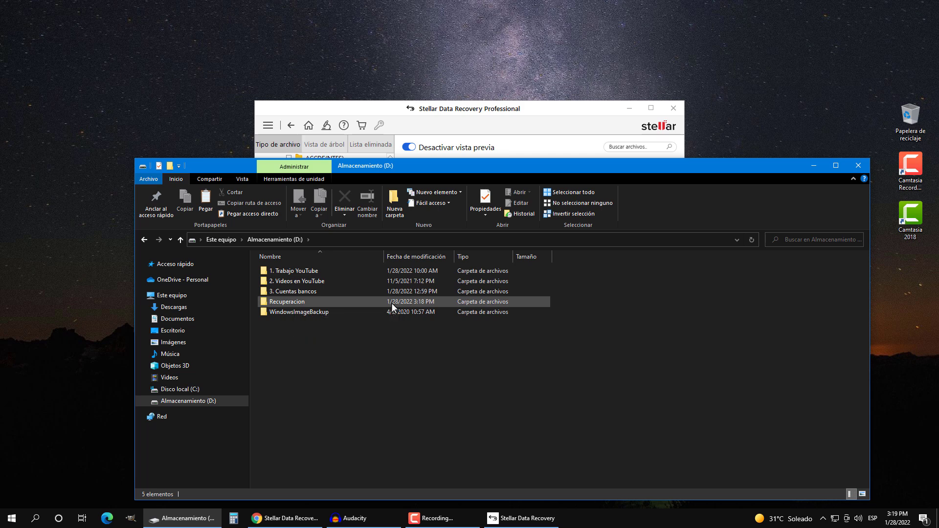
double_click(316, 303)
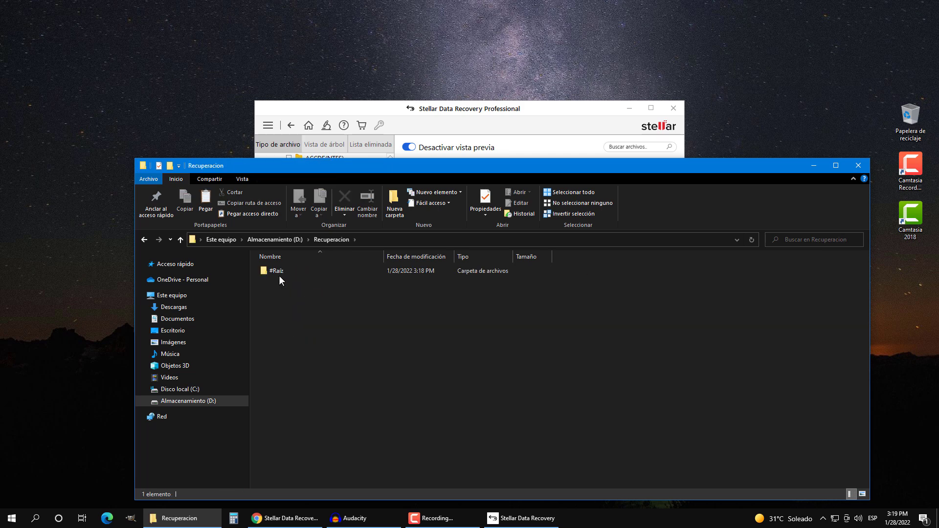
left_click(280, 272)
double_click(280, 271)
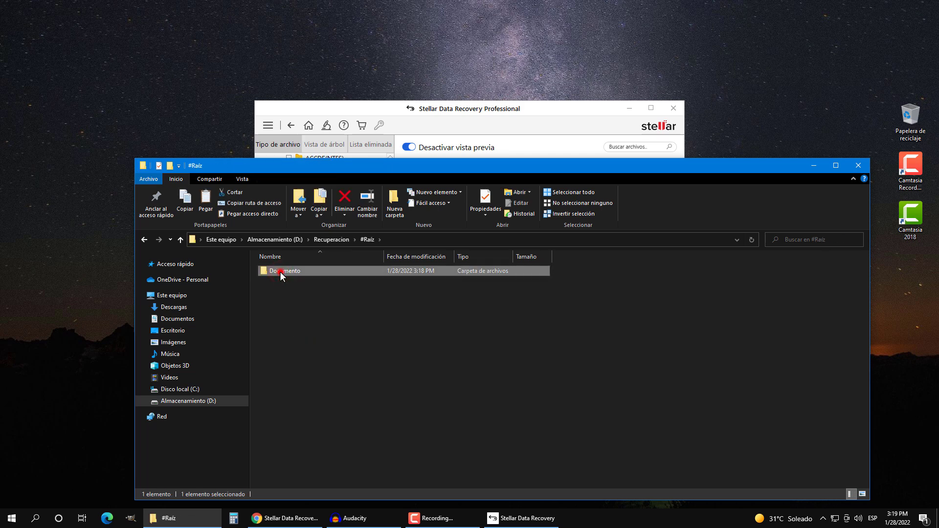
double_click(280, 272)
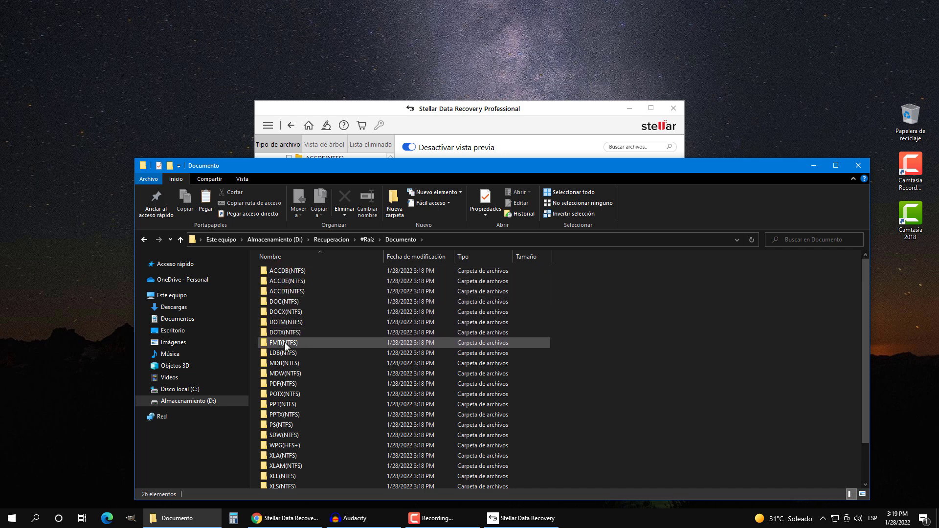
- Inspect the recovered workbooks in the XLSM(NTFS) and XLSX(NTFS) folders
scroll(284, 342, "down", 2)
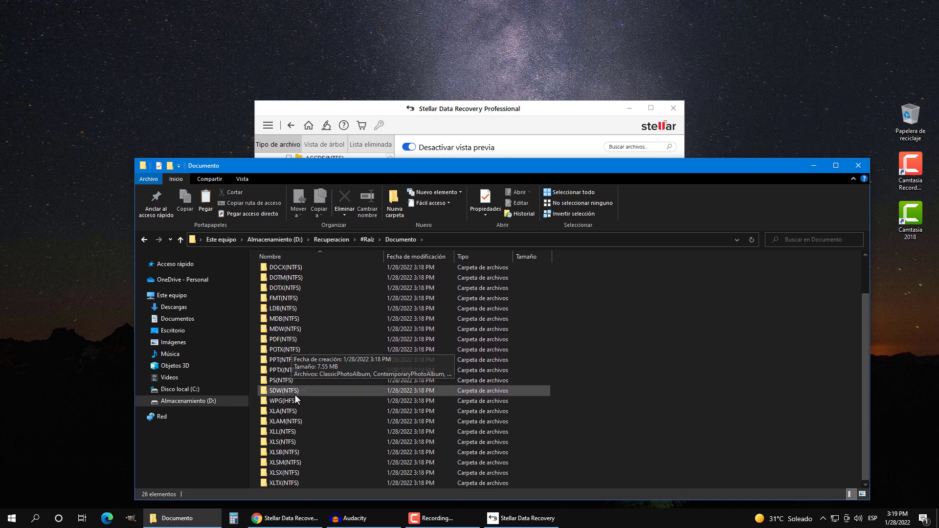
double_click(296, 463)
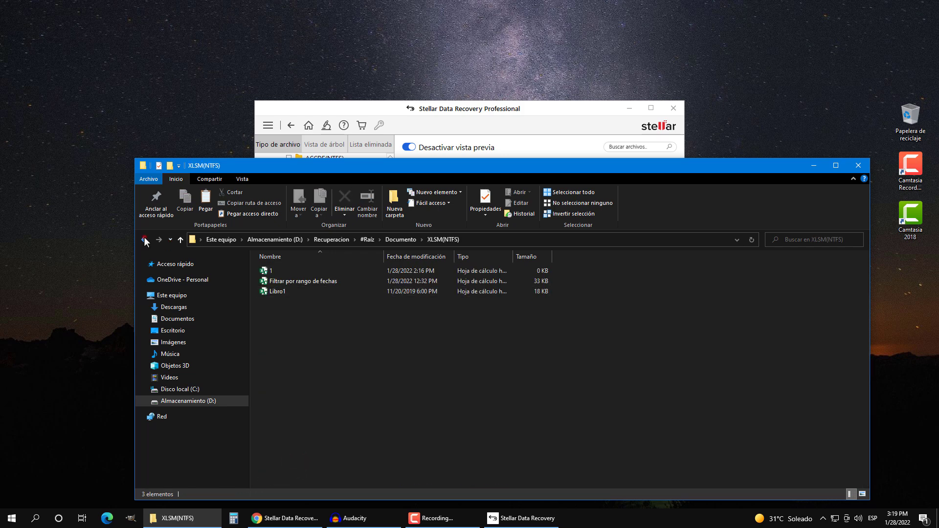
left_click(144, 240)
double_click(278, 472)
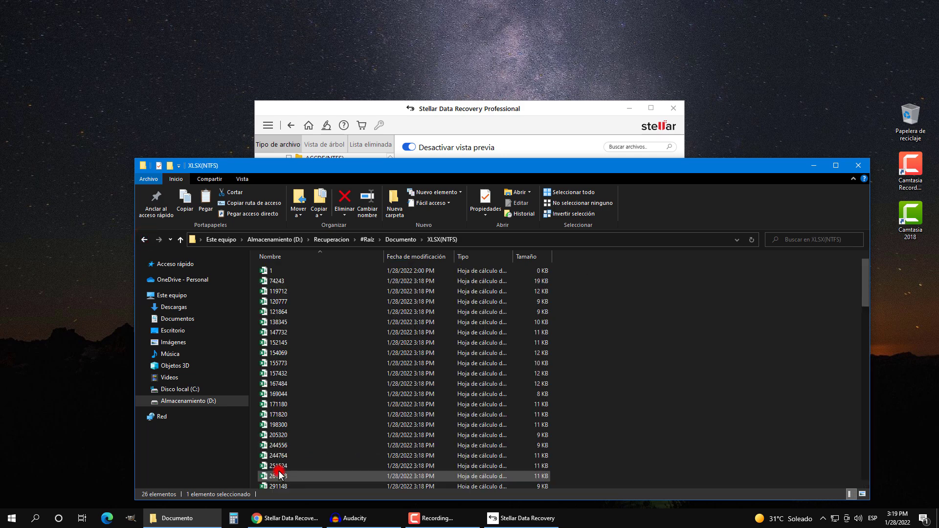
scroll(309, 341, "down", 15)
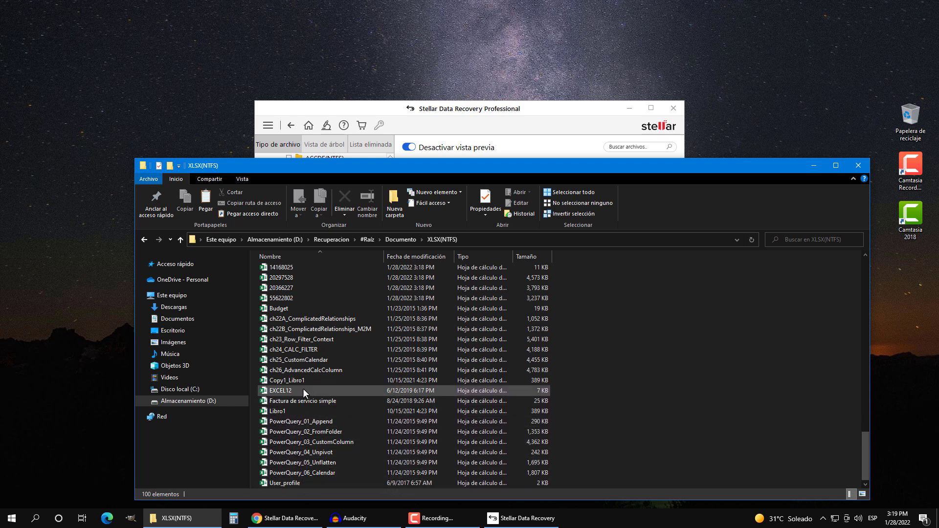
- Return to the XLSM(NTFS) folder and select the Filtrar por rango de fechas workbook
left_click(144, 240)
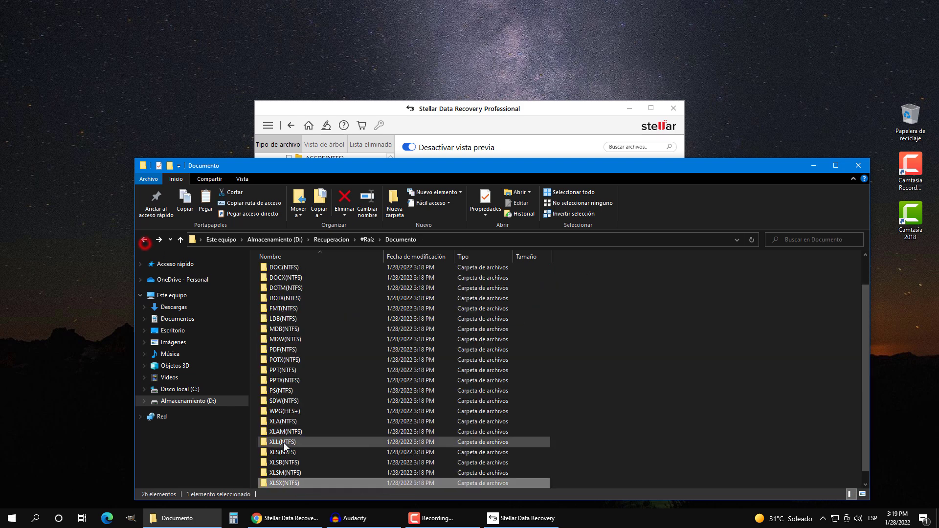
double_click(291, 475)
left_click(288, 279)
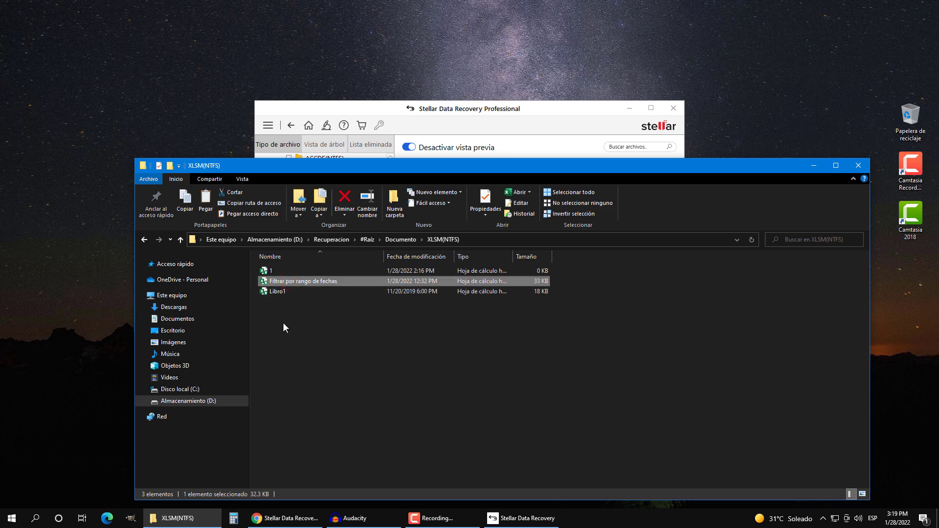
- Open the selected Filtrar por rango de fechas workbook, enable its macros and review the FiltrarPorFecha code in the VBA editor
key("Return")
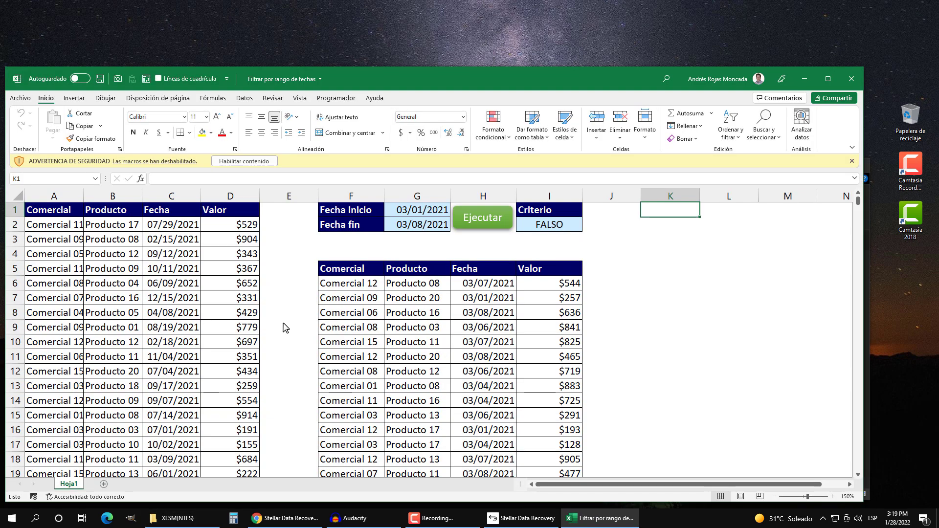
left_click(250, 162)
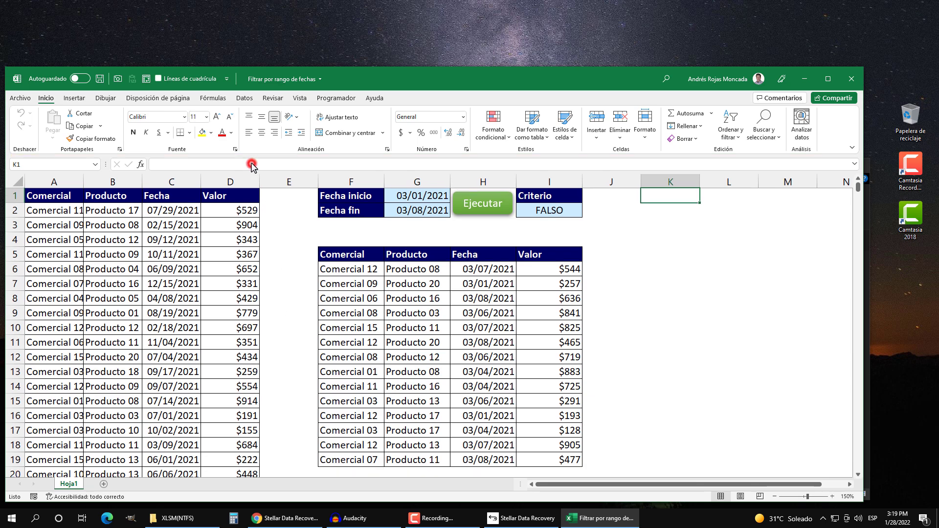
key("alt+F11")
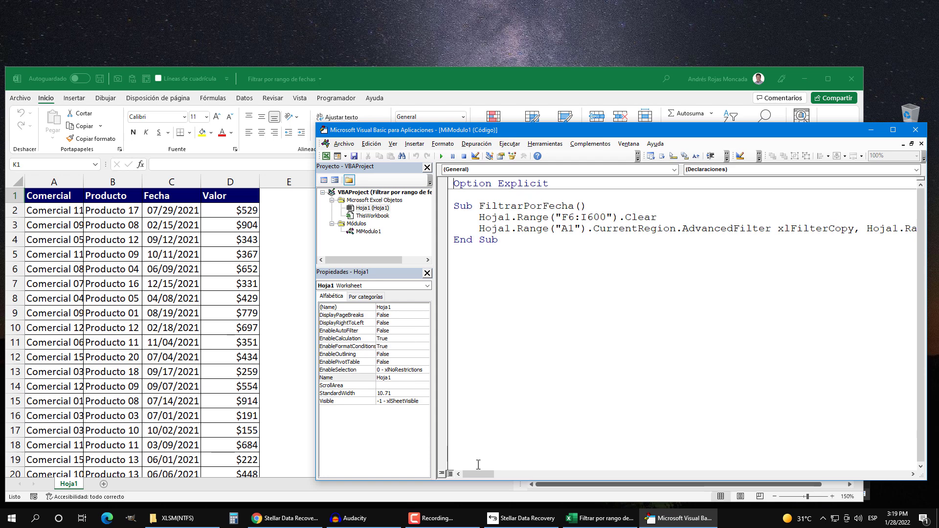
mouse_move(479, 474)
left_mouse_down()
mouse_move(506, 484)
mouse_move(479, 484)
left_mouse_up()
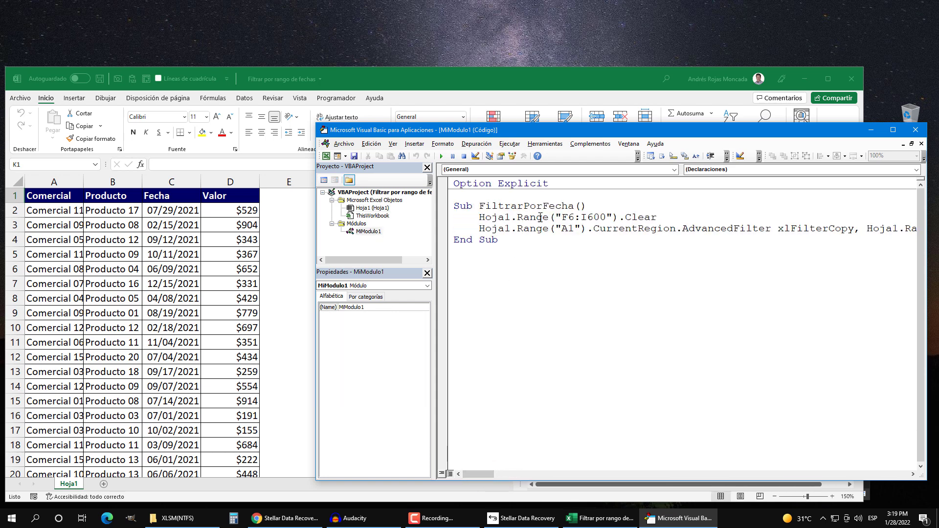
left_click(915, 129)
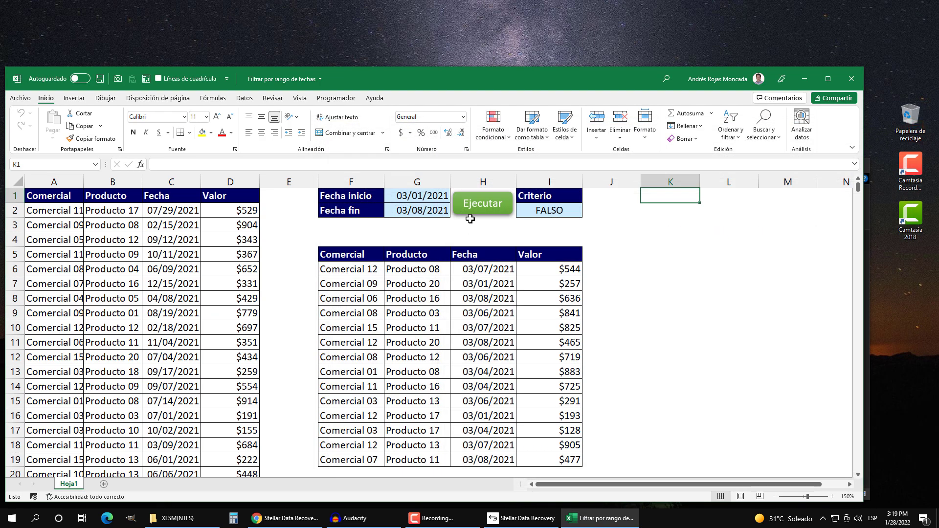
- Set the Fecha fin cell G2 to 03/05/2021 and run the date filter macro
left_click(437, 210)
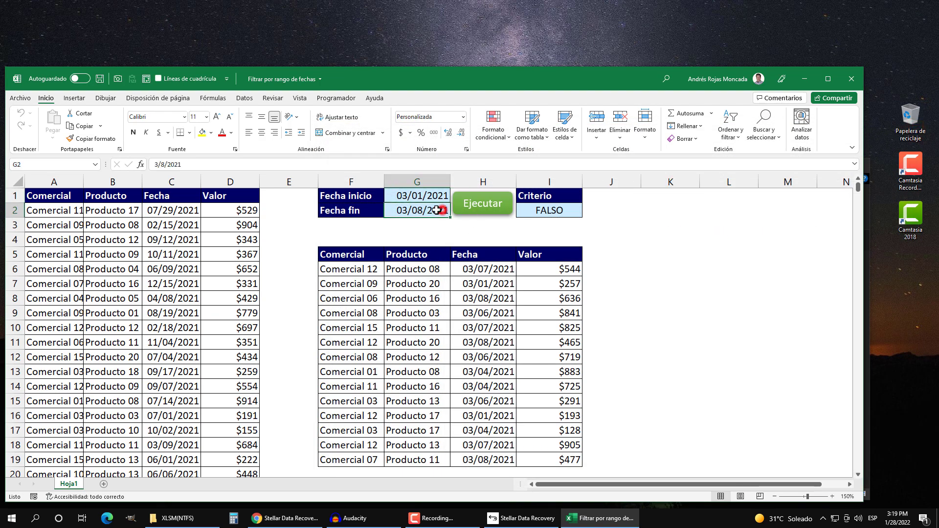
left_click(162, 165)
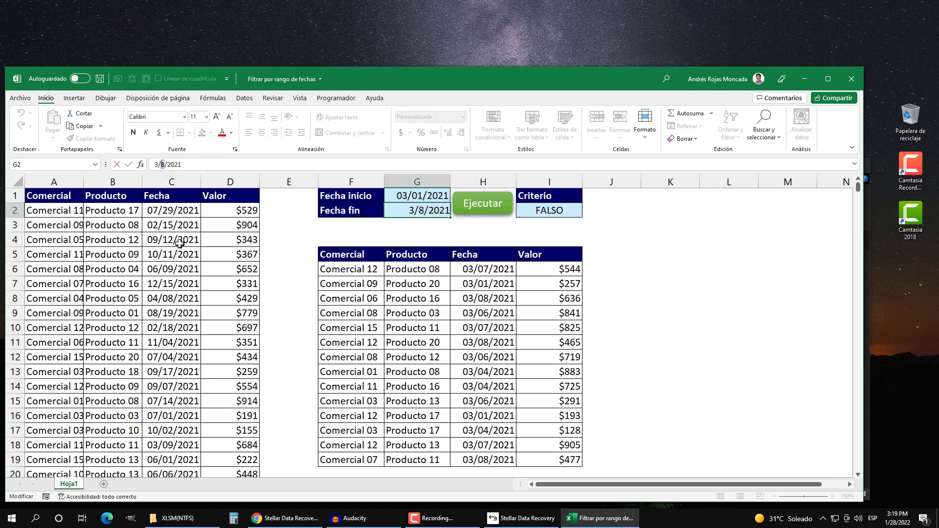
type("5")
key("Return")
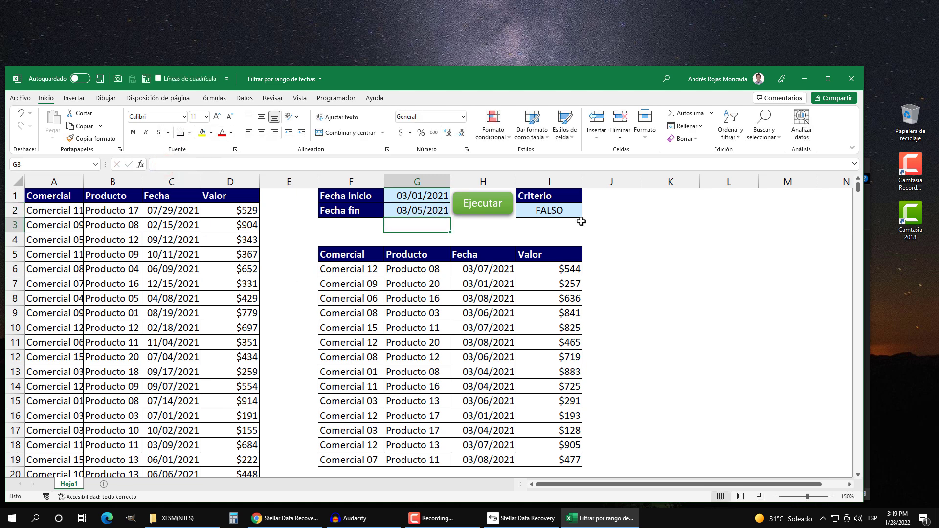
left_click(683, 199)
left_click(493, 207)
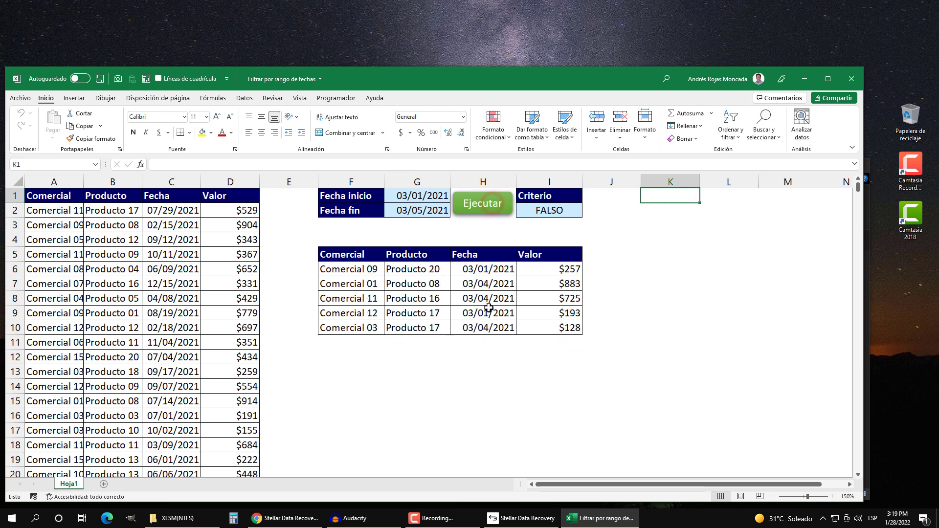
- Set Fecha fin to 03/15/2021, run the filter macro and look through the filtered rows
left_click(429, 211)
left_click(162, 165)
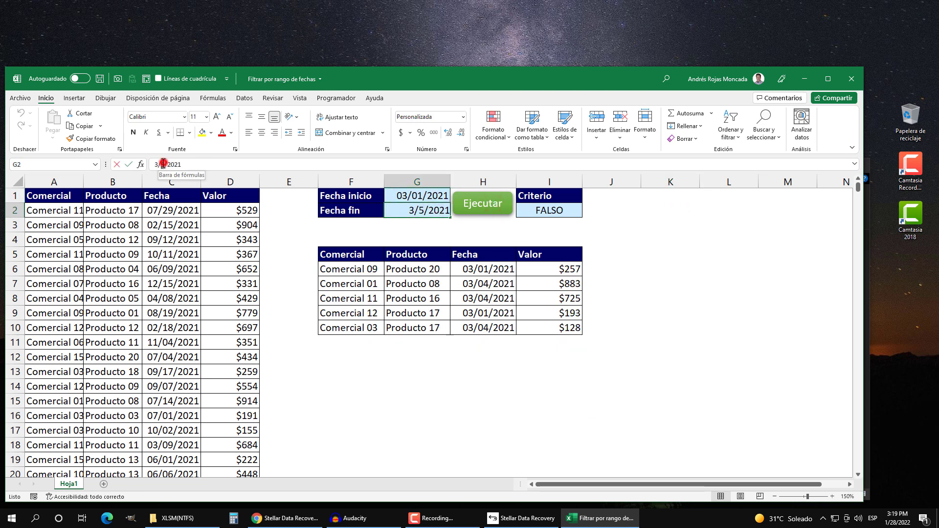
type("1")
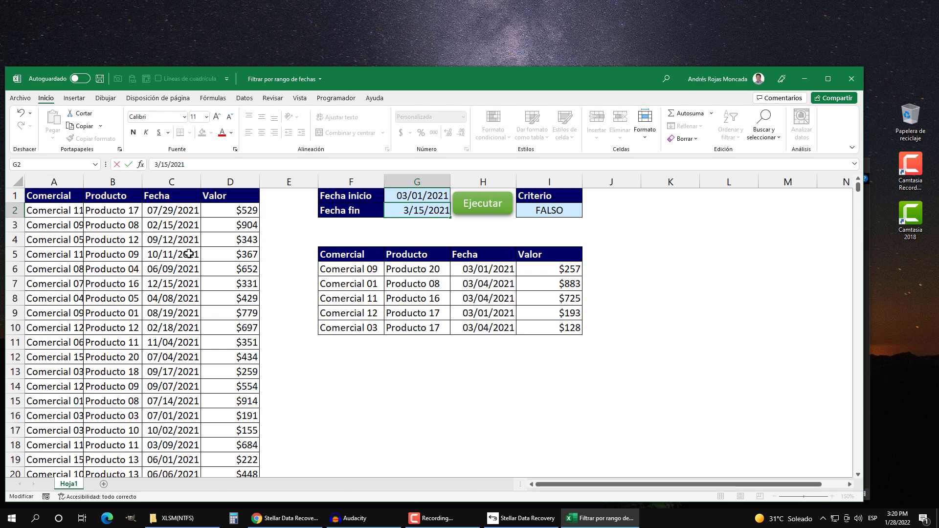
key("ctrl+Return")
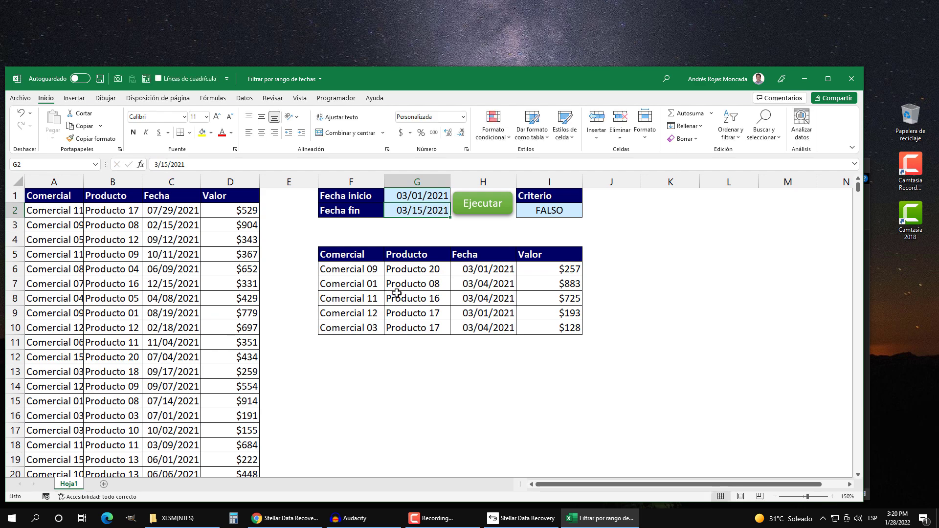
left_click(483, 210)
scroll(482, 317, "down", 3)
scroll(482, 318, "down", 5)
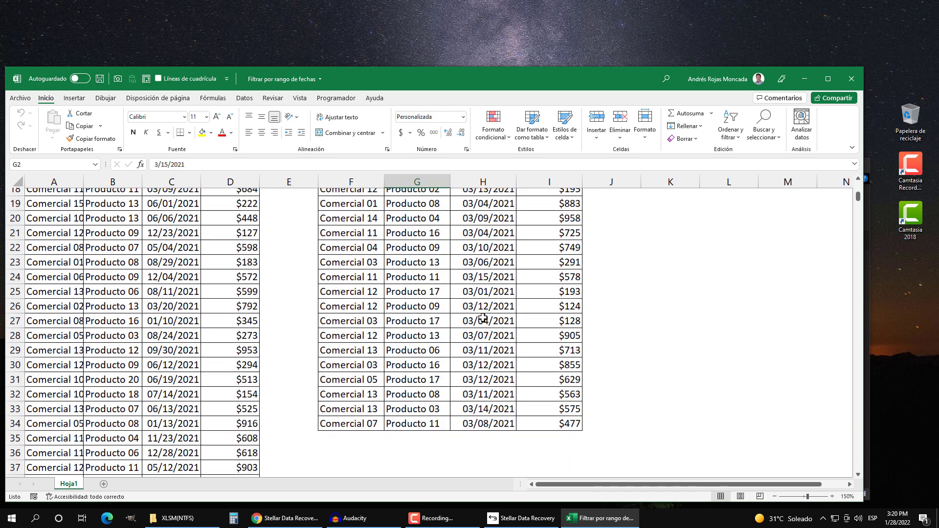
scroll(483, 317, "up", 8)
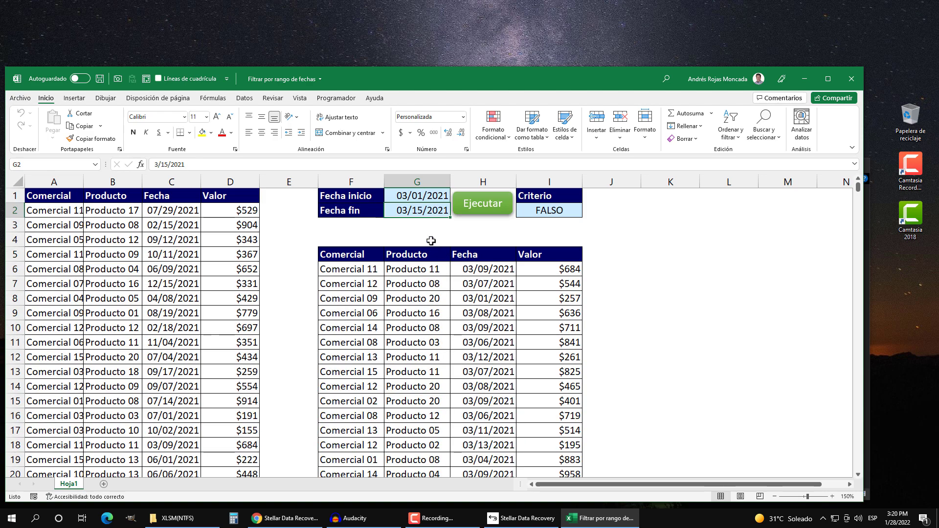
- Set Fecha fin to 03/08/2021 and run the filter macro
double_click(165, 164)
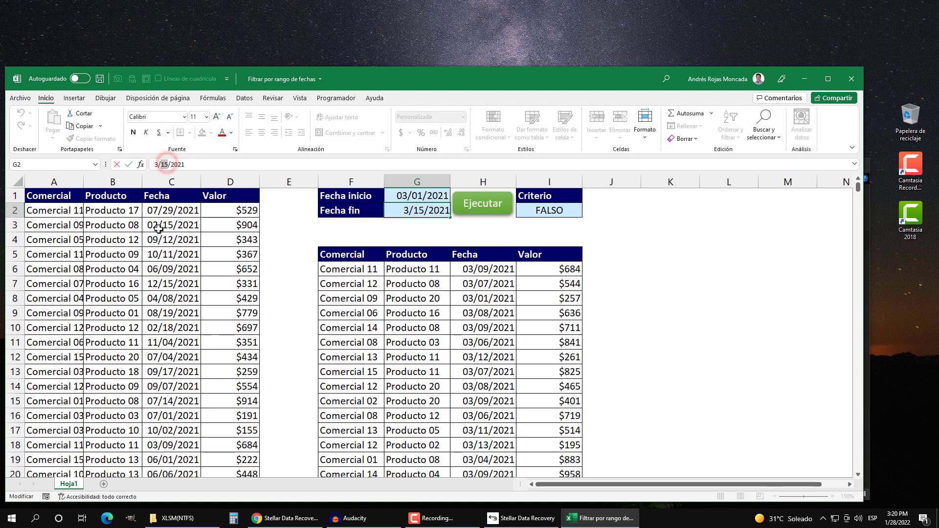
type("8")
key("ctrl+Return")
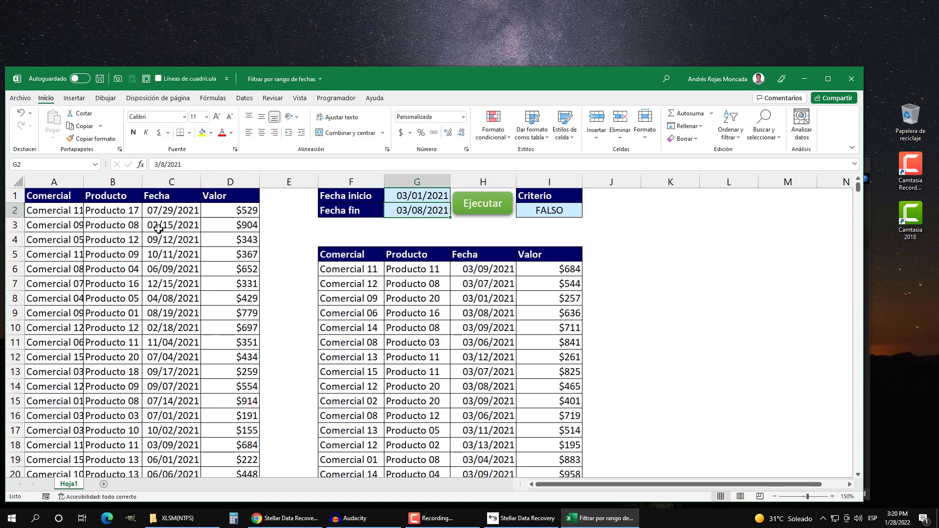
left_click(489, 203)
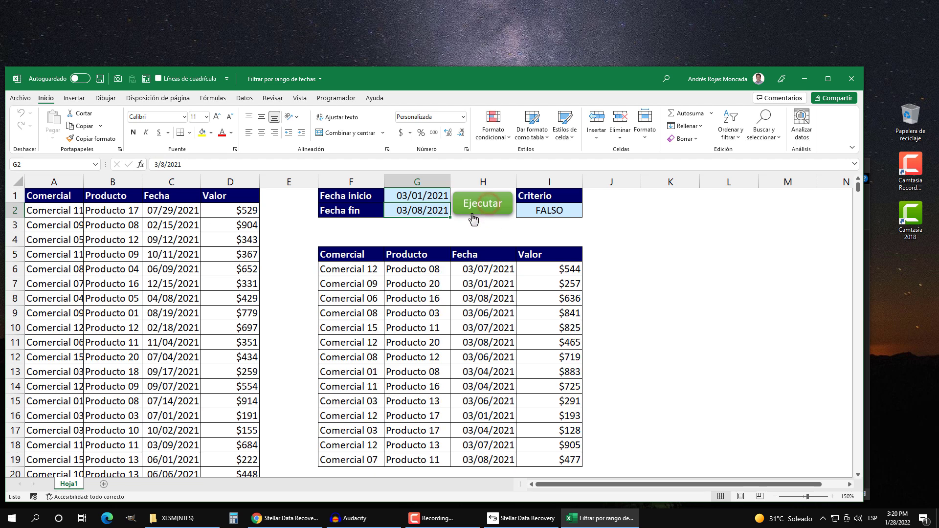
- Set Fecha inicio to 01/01/2021 and Fecha fin to 01/07/2021, and filter the records with the macro
left_click(428, 197)
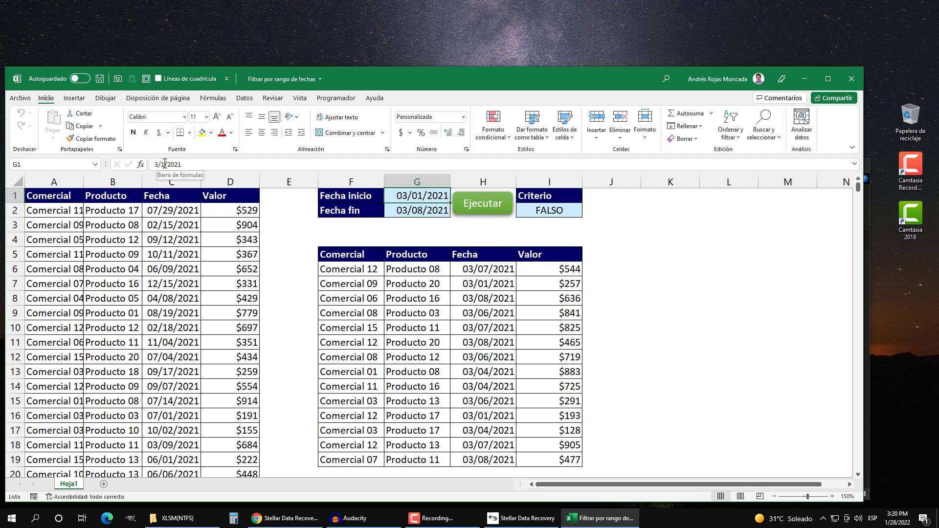
left_click_drag(158, 166, 155, 165)
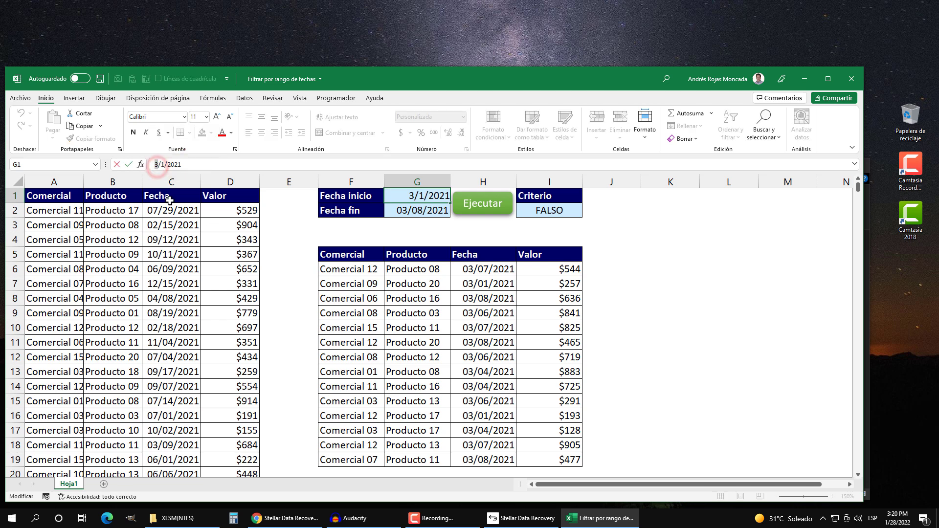
key("Return")
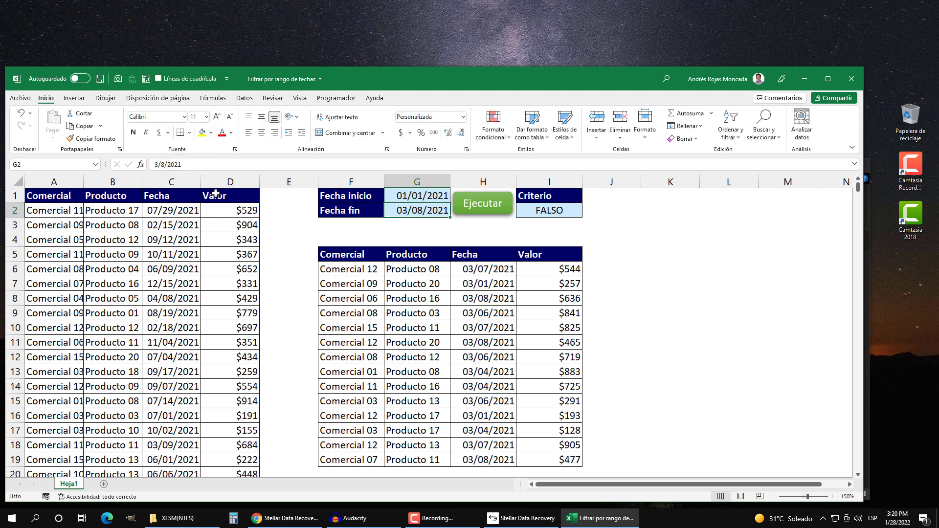
left_click_drag(158, 166, 165, 165)
type("1")
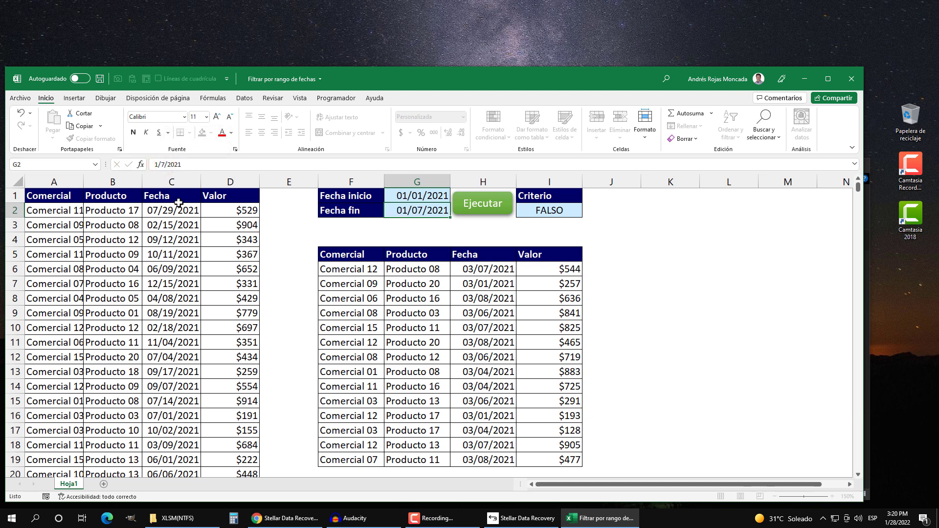
key("Return")
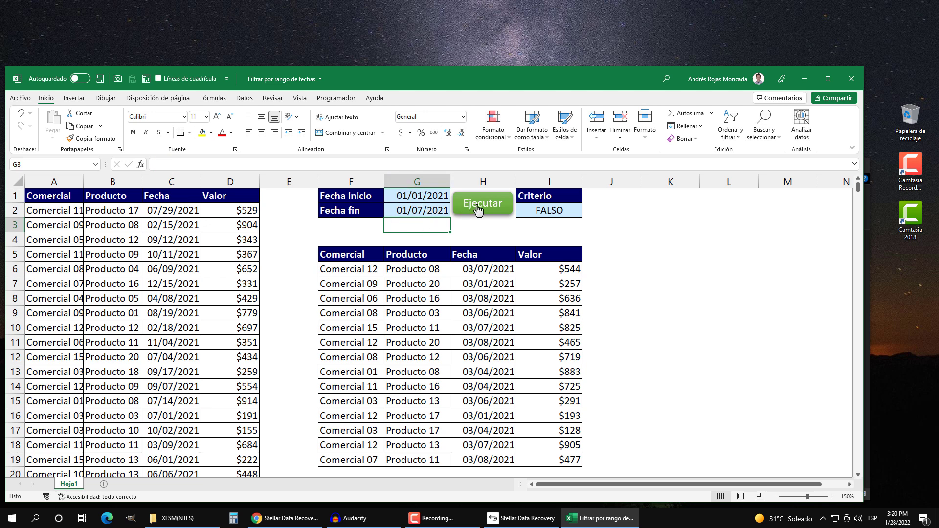
left_click(680, 198)
left_click(483, 206)
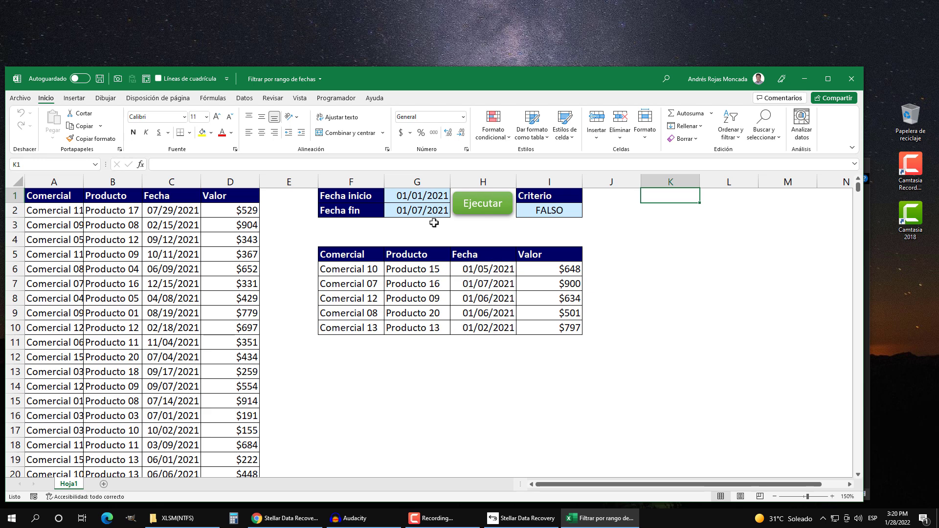
- Set Fecha fin to 01/10/2021, run the filter macro and look over the filtered records
left_click(396, 200)
left_click(433, 211)
left_click(164, 165)
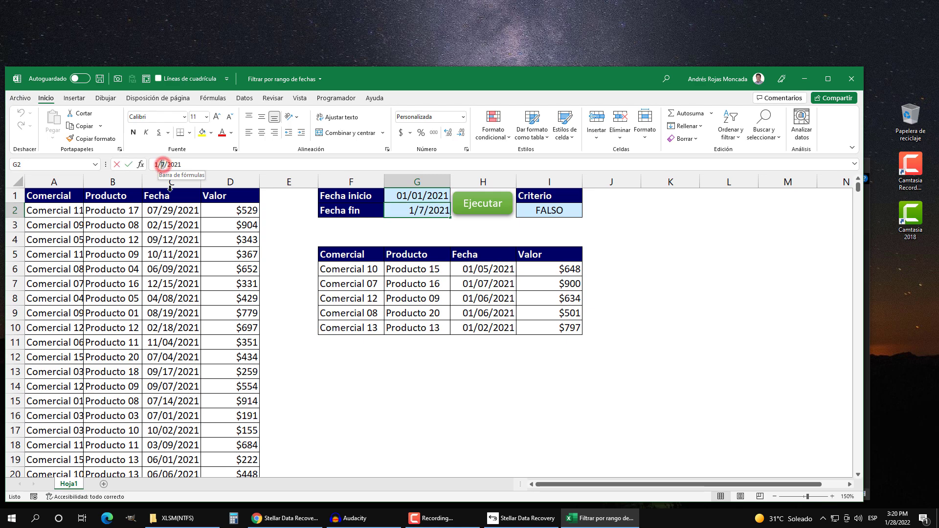
type("10")
key("Return")
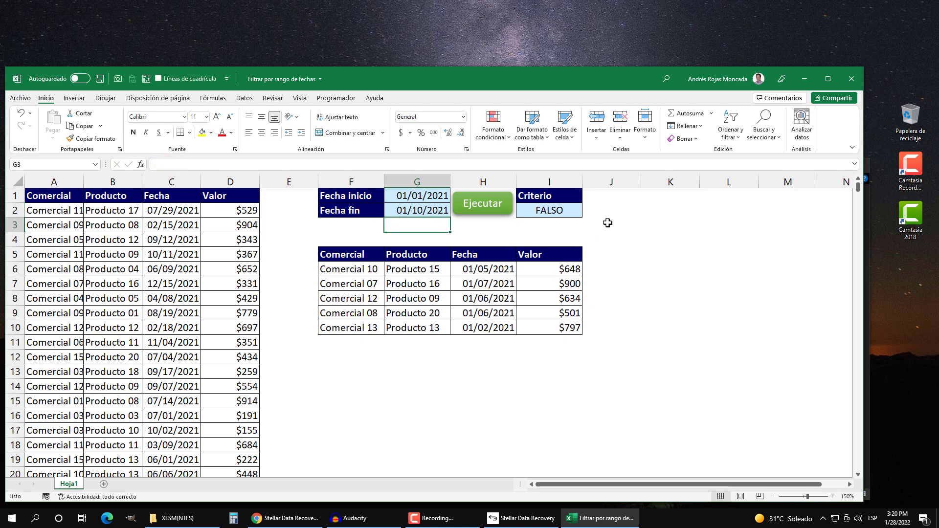
left_click(664, 195)
left_click(487, 204)
scroll(474, 309, "down", 1)
scroll(473, 309, "down", 2)
scroll(473, 309, "up", 3)
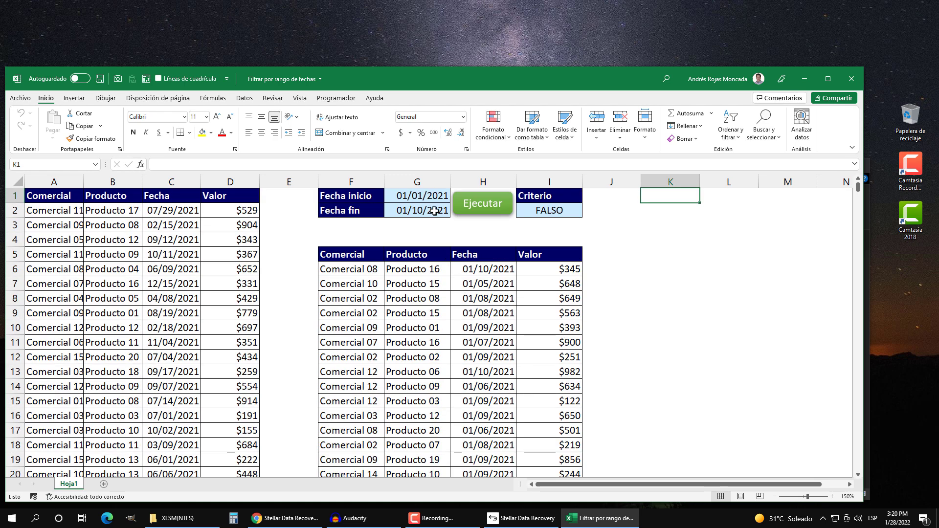
- Check the last row of the source data in column A and return to its header
left_click(76, 260)
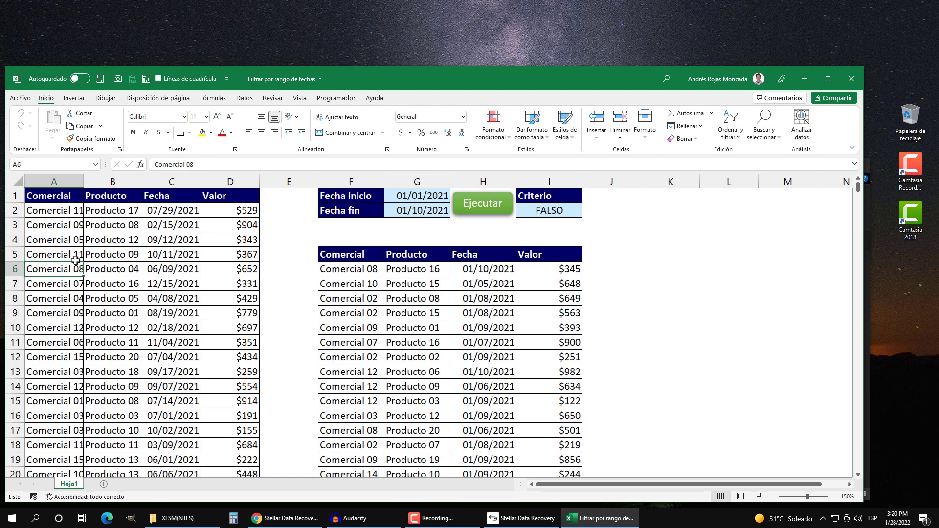
key("ctrl+Down")
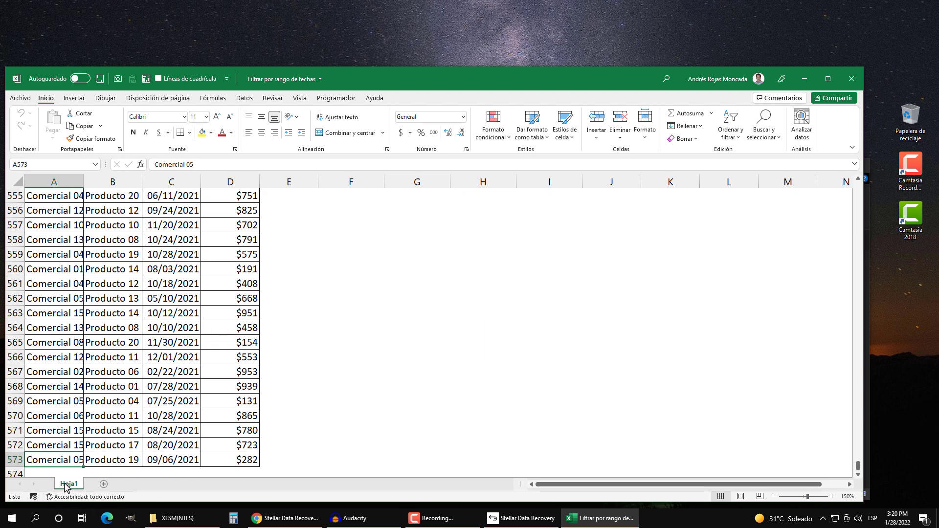
key("ctrl+Up")
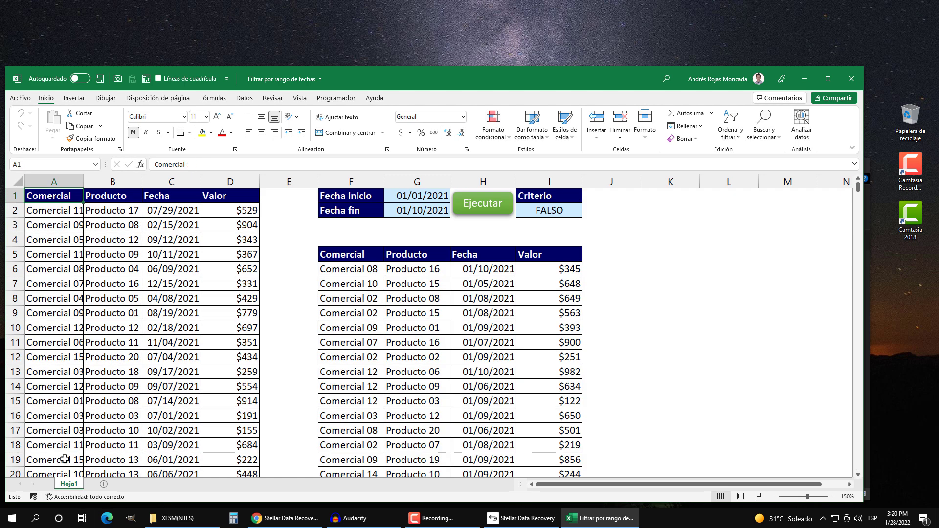
- Close the workbook saving its changes, check its entry in the XLSM(NTFS) folder and close the File Explorer window
left_click(851, 82)
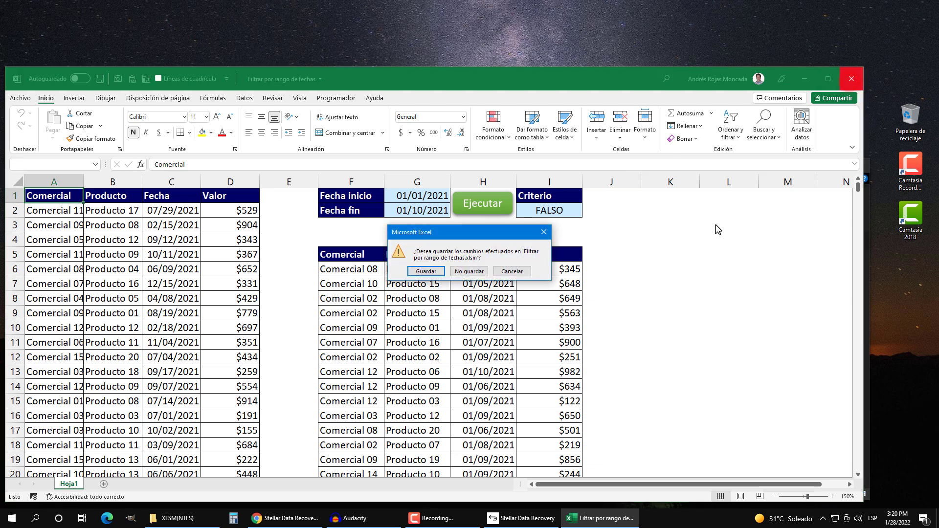
left_click(433, 273)
left_click(297, 332)
left_click(291, 281)
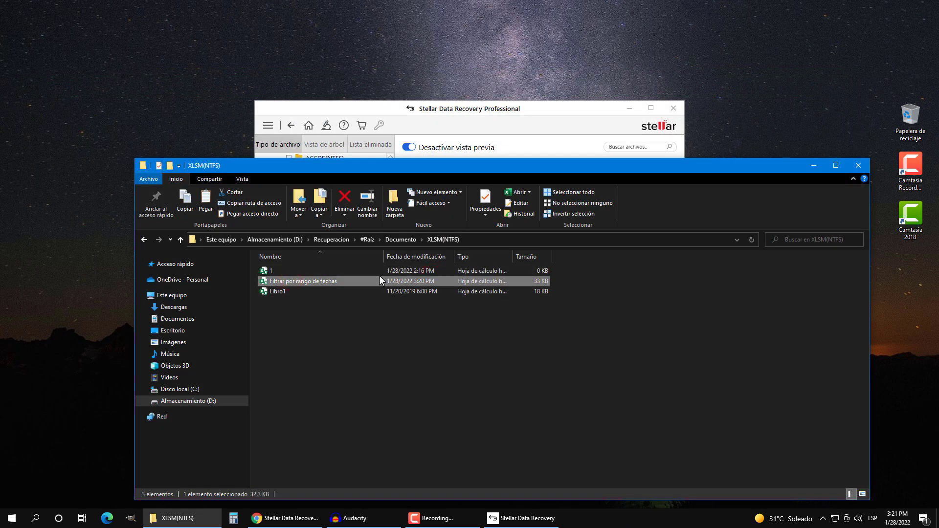
left_click(859, 165)
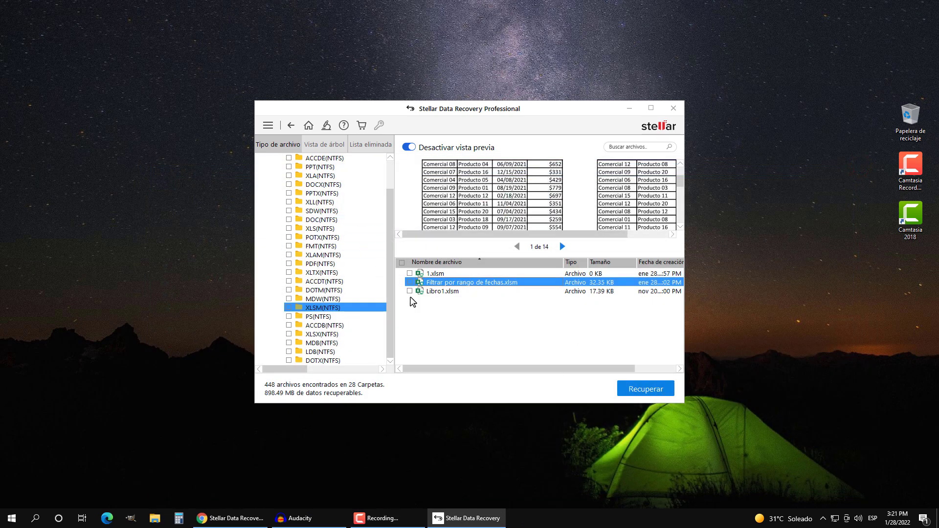
- Exit the recovery program, saving the scan information as a DAT file with its suggested name in D:\Recuperacion
left_click(674, 111)
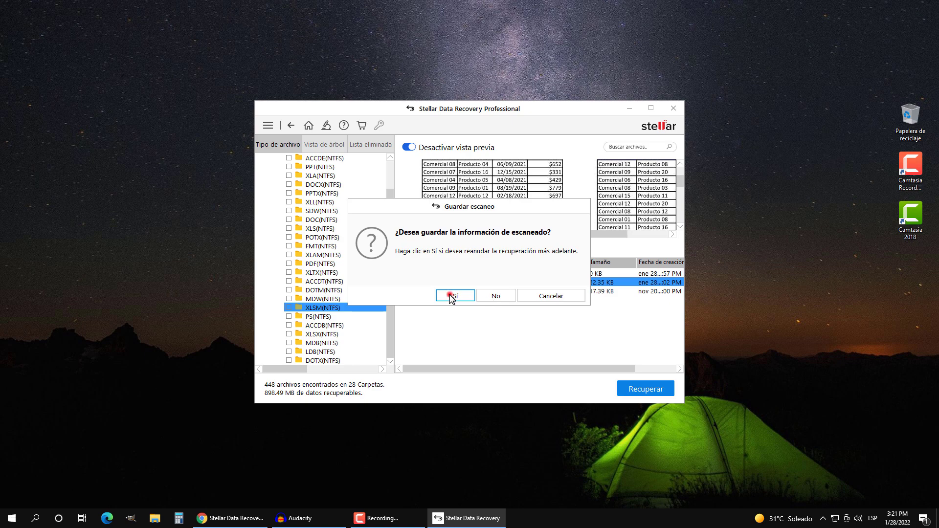
left_click(451, 297)
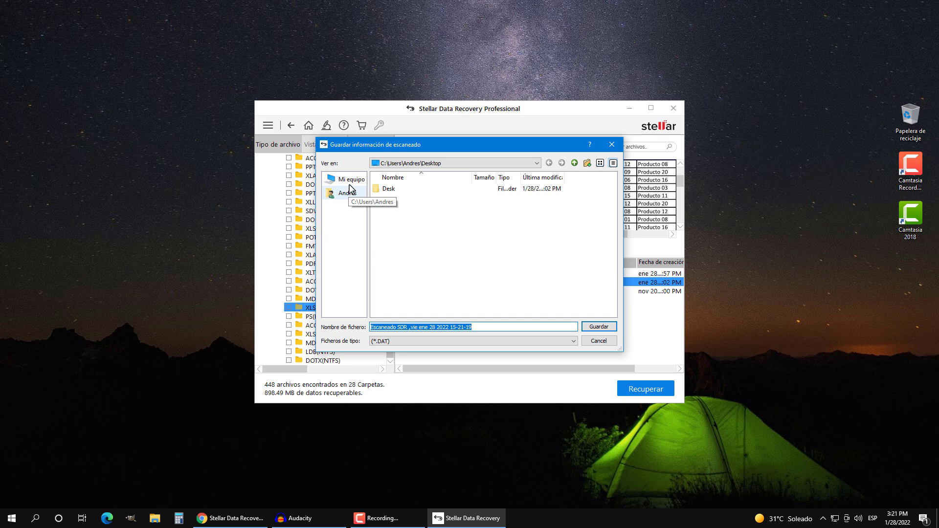
left_click(348, 179)
double_click(402, 199)
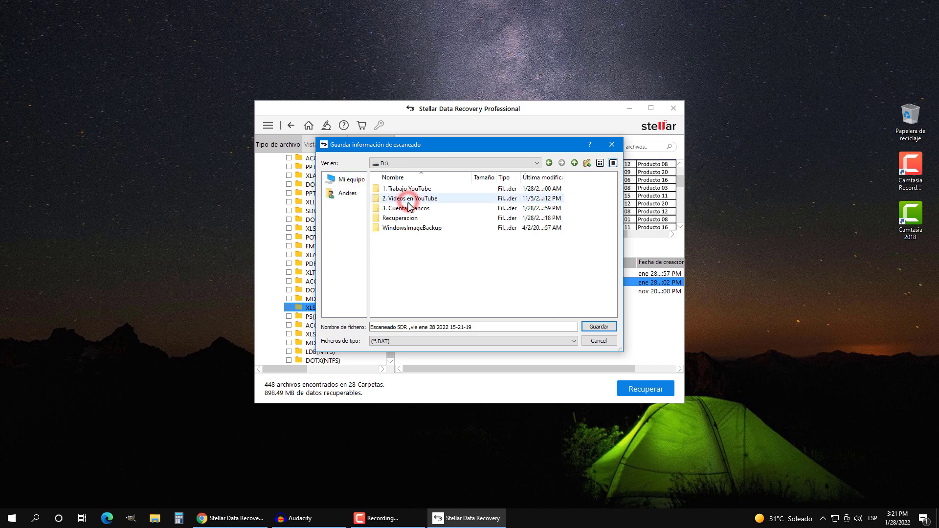
double_click(407, 218)
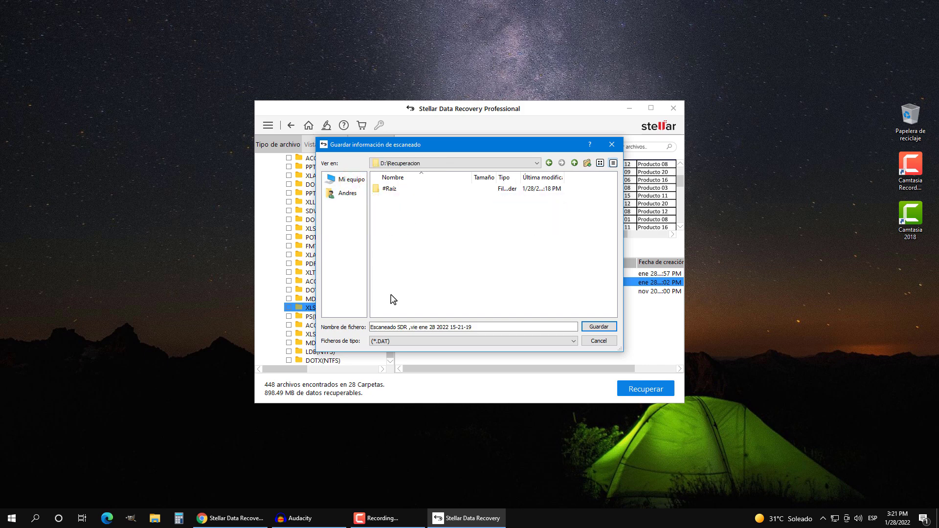
key("Return")
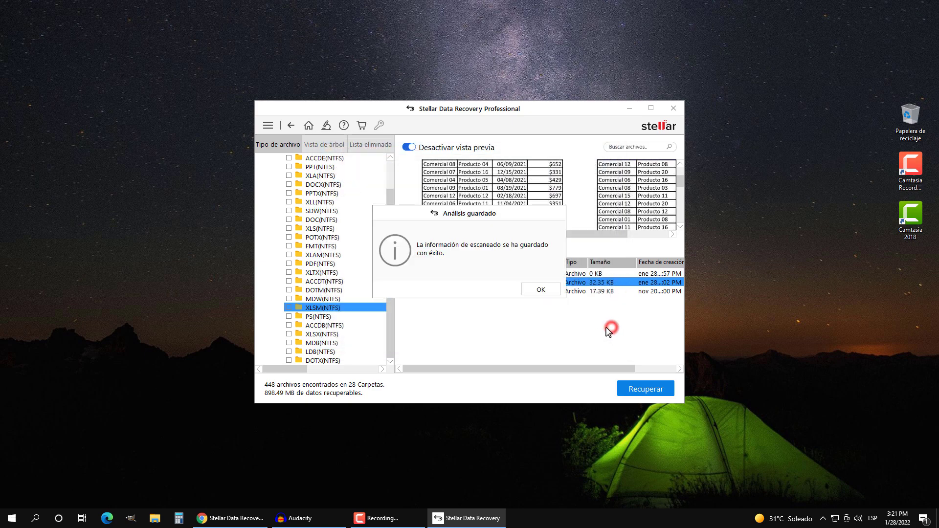
left_click(541, 290)
- Check the saved scan DAT file in D:\Recuperacion in File Explorer, widening the name column to read it, and close the window
left_click(155, 517)
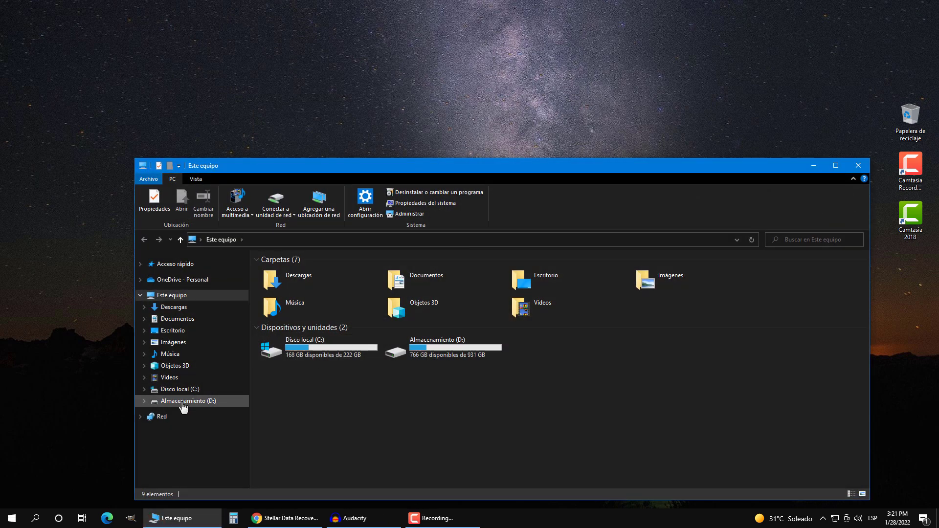
left_click(182, 403)
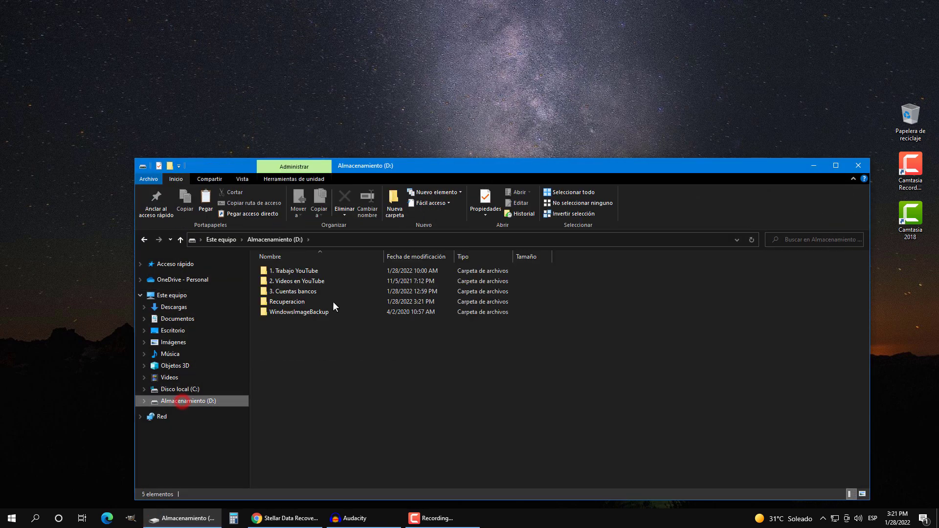
double_click(274, 300)
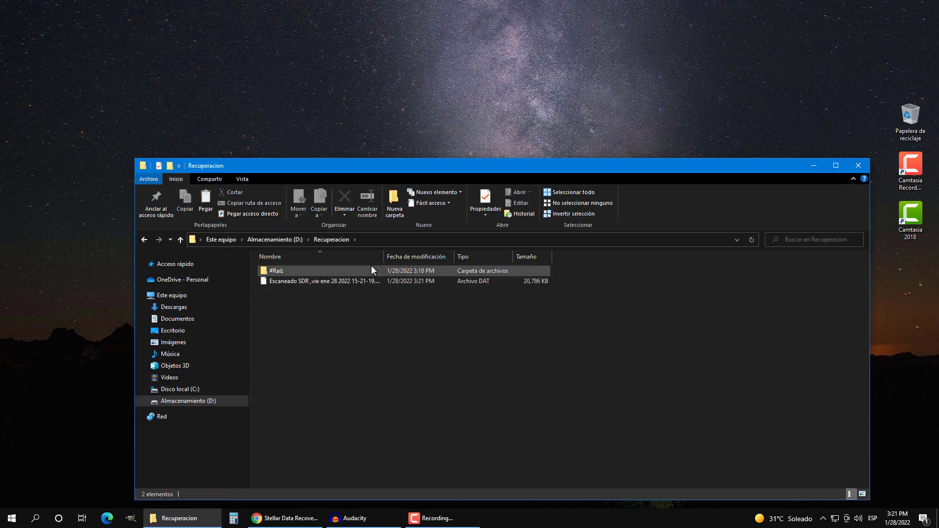
left_click(382, 255)
left_click_drag(441, 256, 447, 257)
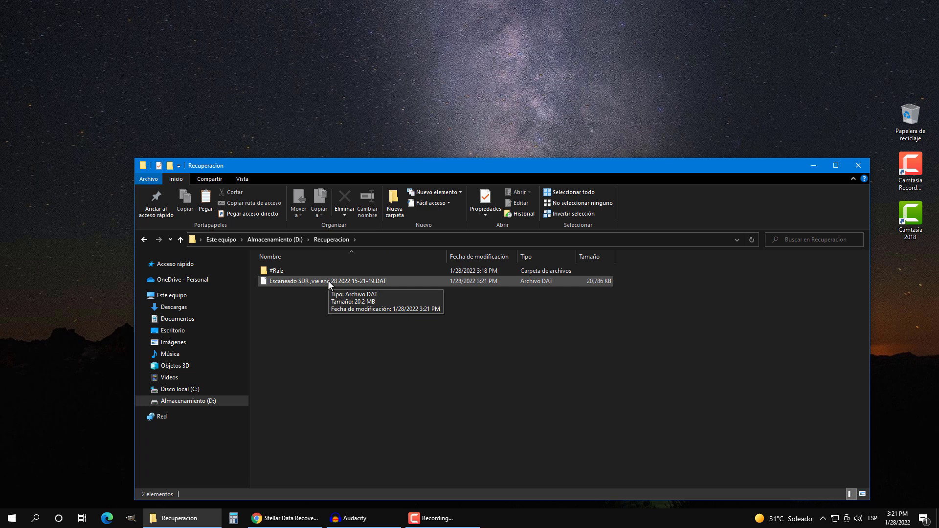
left_click(857, 166)
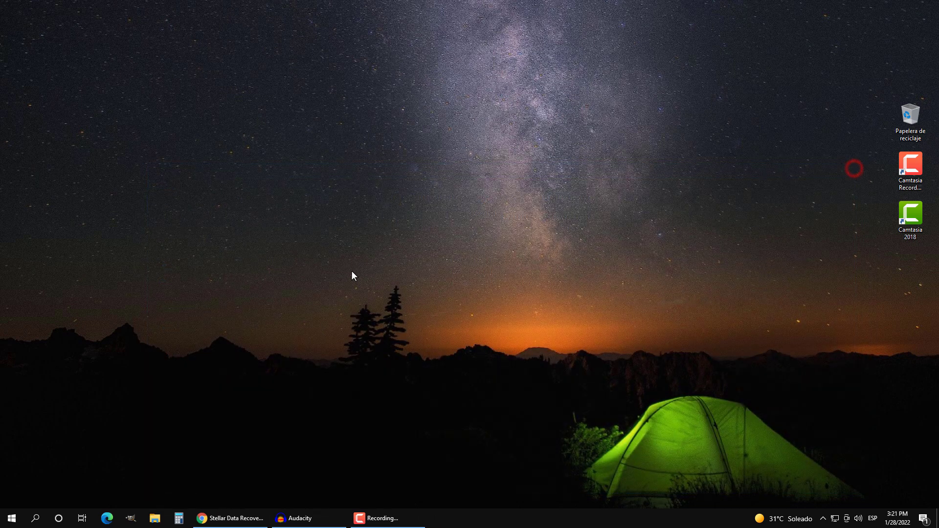
- Open the Filtrar por rango de fechas workbook from the refreshed desktop with macros enabled and run its filter macro
right_click(352, 271)
left_click(380, 314)
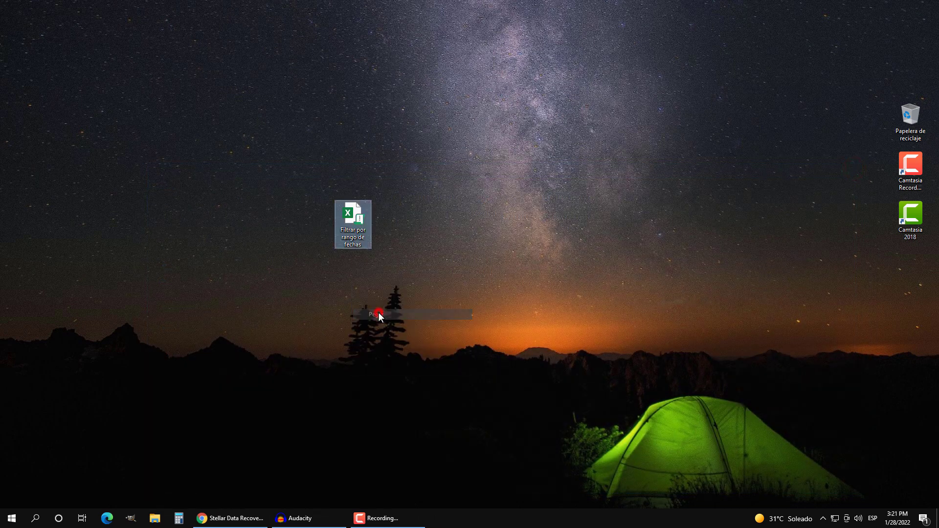
double_click(354, 228)
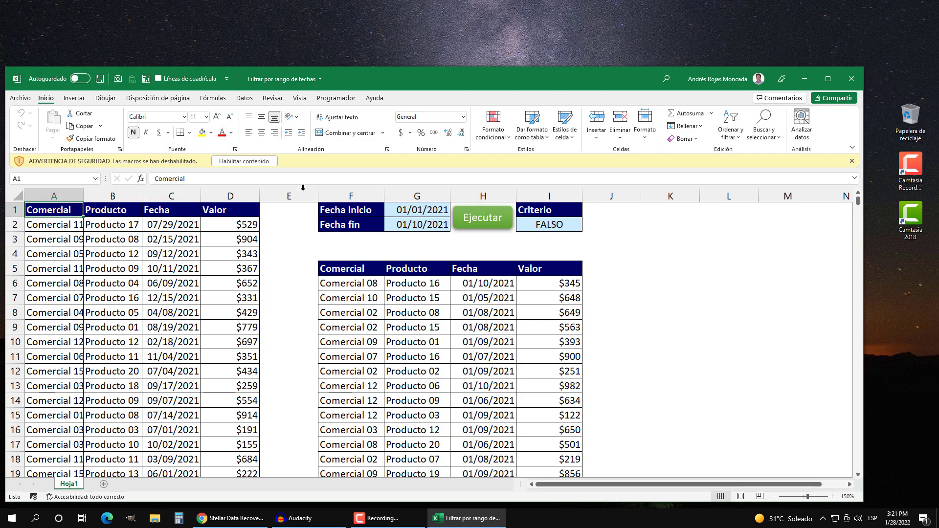
left_click(266, 162)
left_click(496, 210)
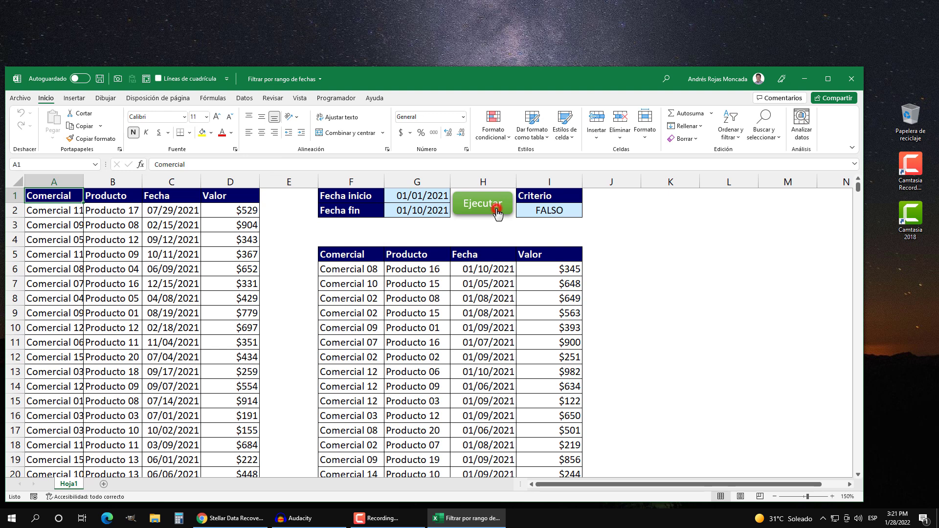
- Set Fecha fin to 01/05/2021 and filter the records with the macro
left_click(431, 210)
left_click(164, 165)
double_click(165, 165)
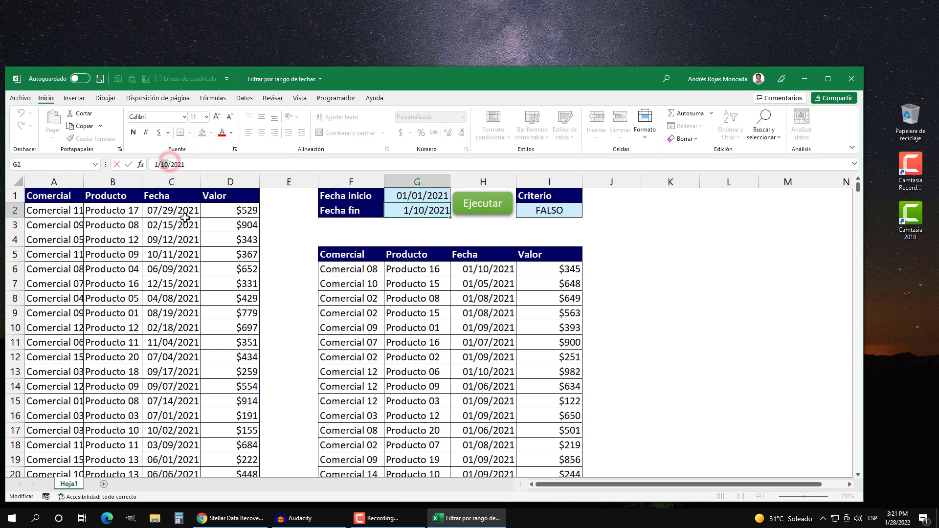
type("5")
key("Return")
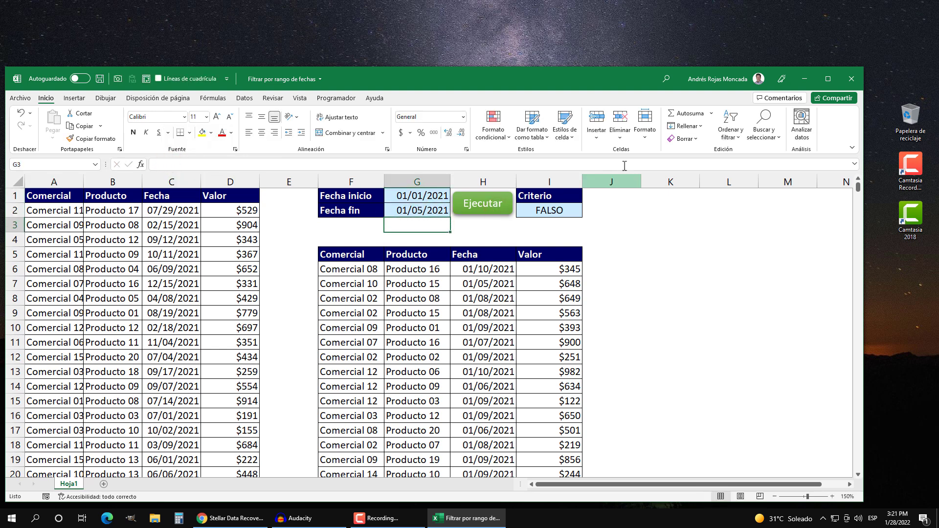
left_click(671, 196)
left_click(482, 208)
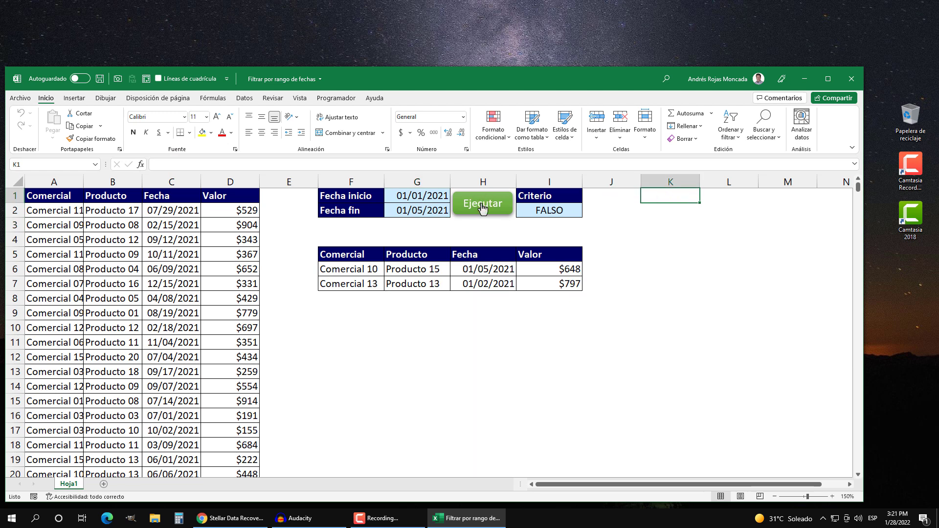
- Filter the records with Fecha fin set to 01/07/2021 and close the workbook
left_click(419, 206)
left_click(163, 164)
key("Delete")
type("7")
key("Return")
left_click(498, 203)
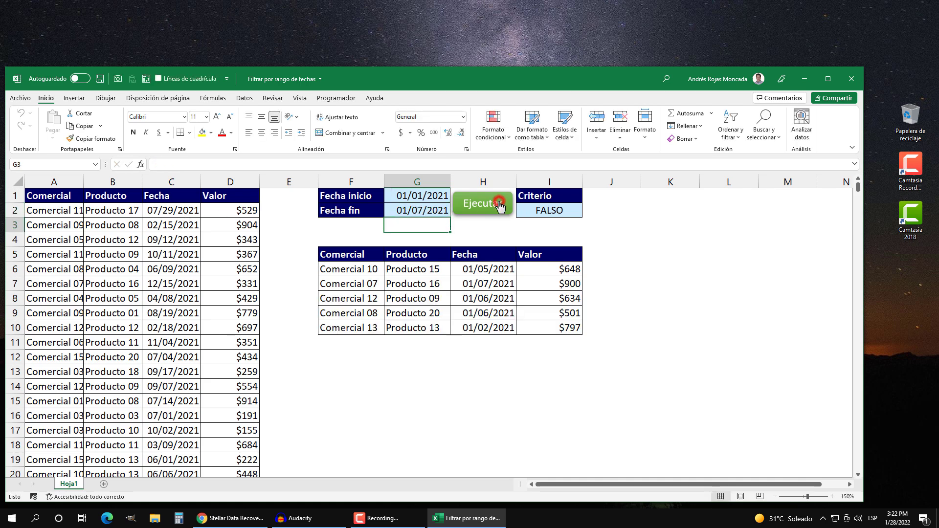
left_click(662, 200)
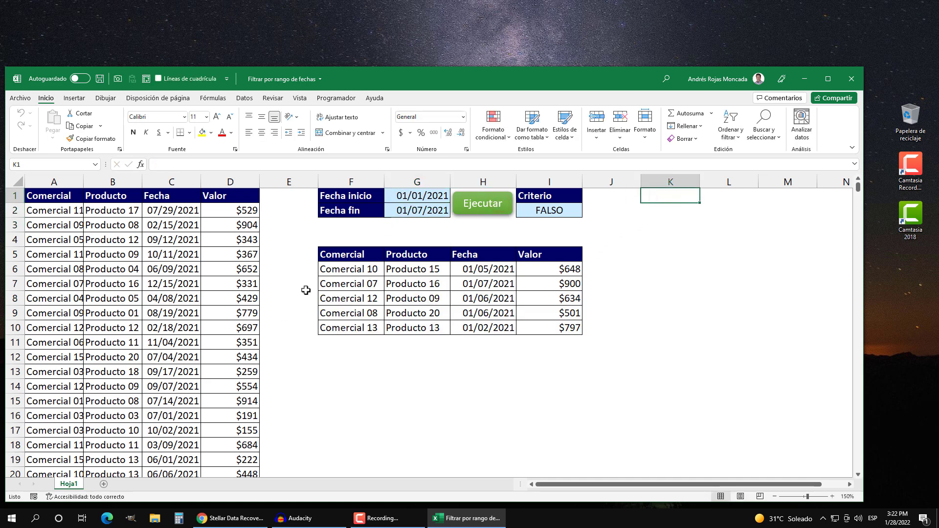
left_click(849, 80)
left_click(467, 270)
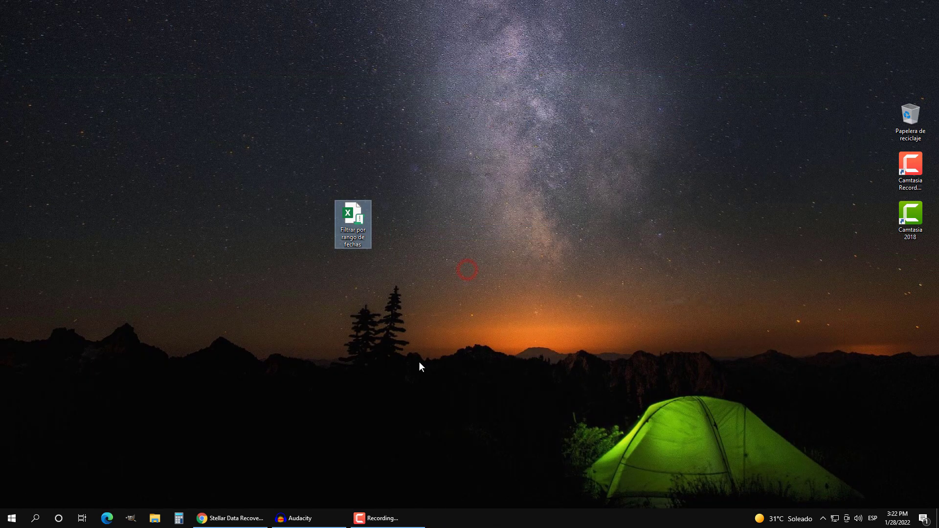
- Switch to Chrome and look over the features on the Stellar Data Recovery Professional product page
left_click(226, 518)
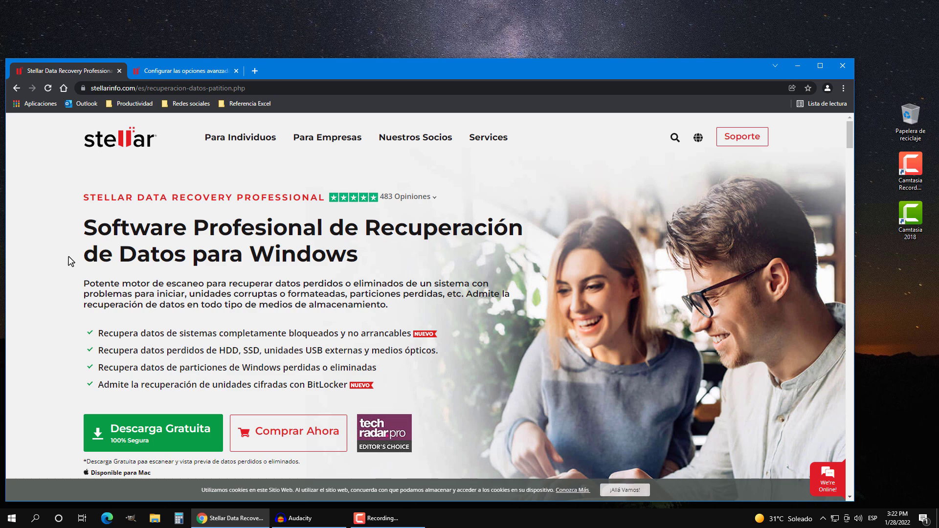
scroll(71, 261, "down", 3)
scroll(70, 260, "down", 3)
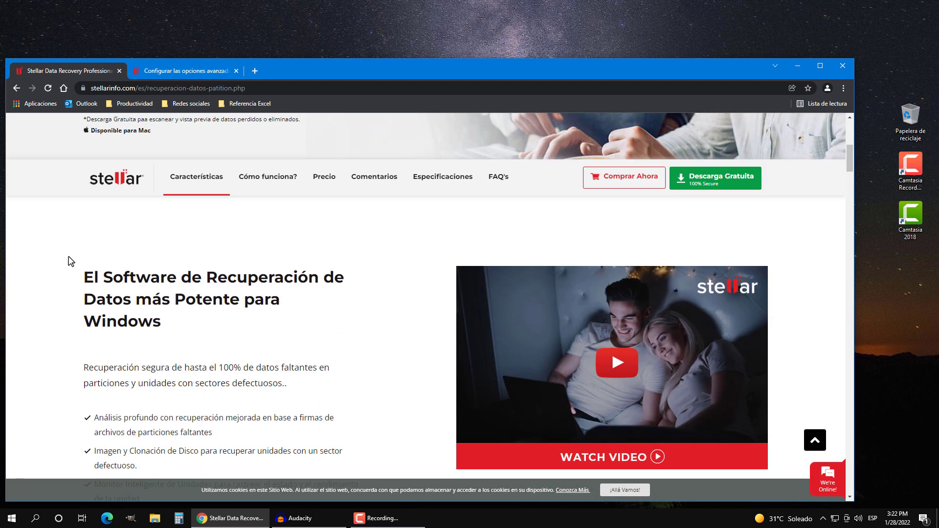
scroll(71, 261, "down", 2)
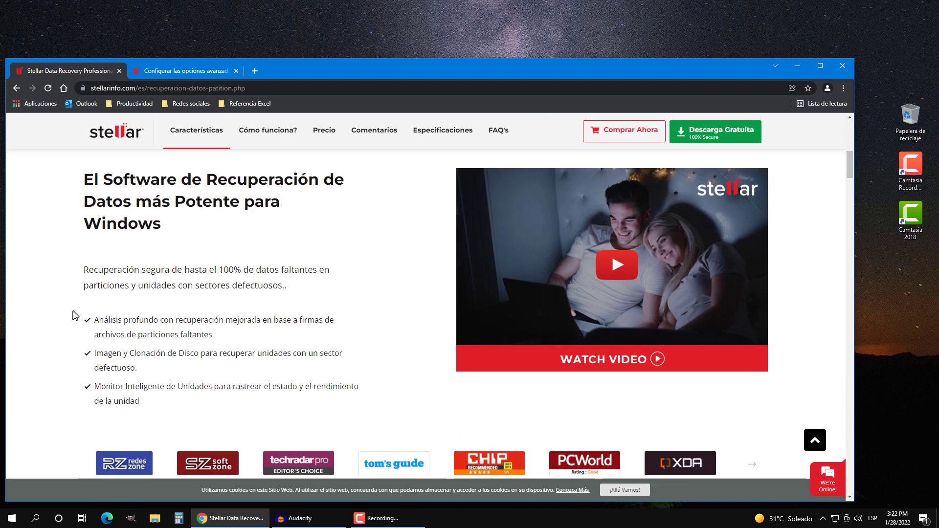
scroll(75, 315, "up", 5)
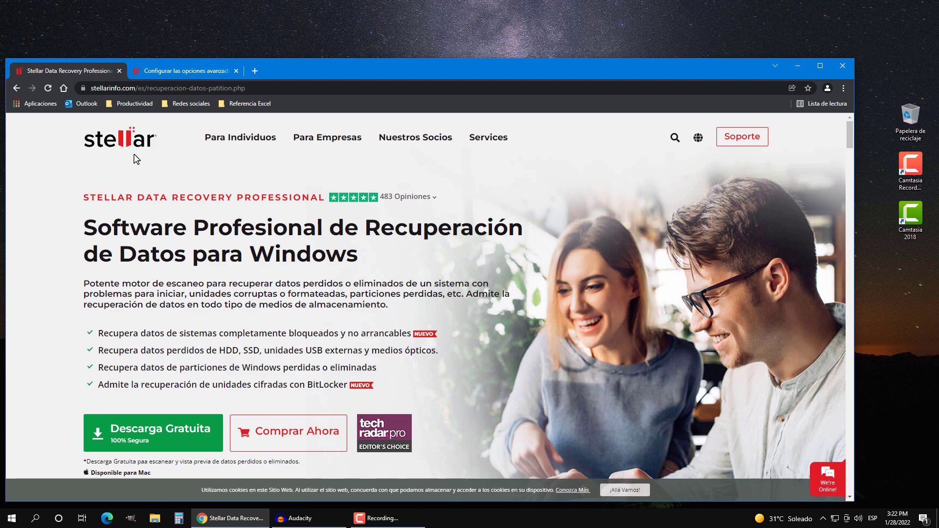
- Open Recuperación de Datos de Windows from the products for individuals and view the download and purchase options
left_click(246, 140)
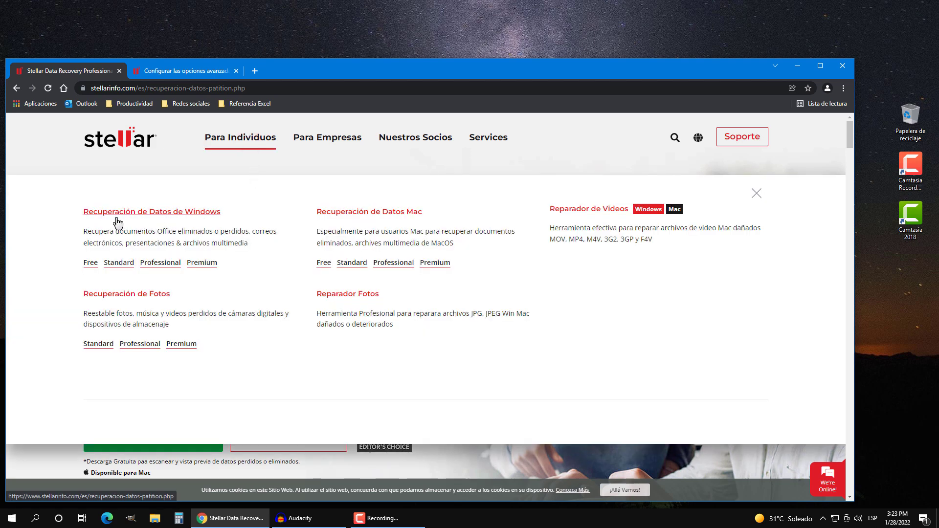
left_click(214, 217)
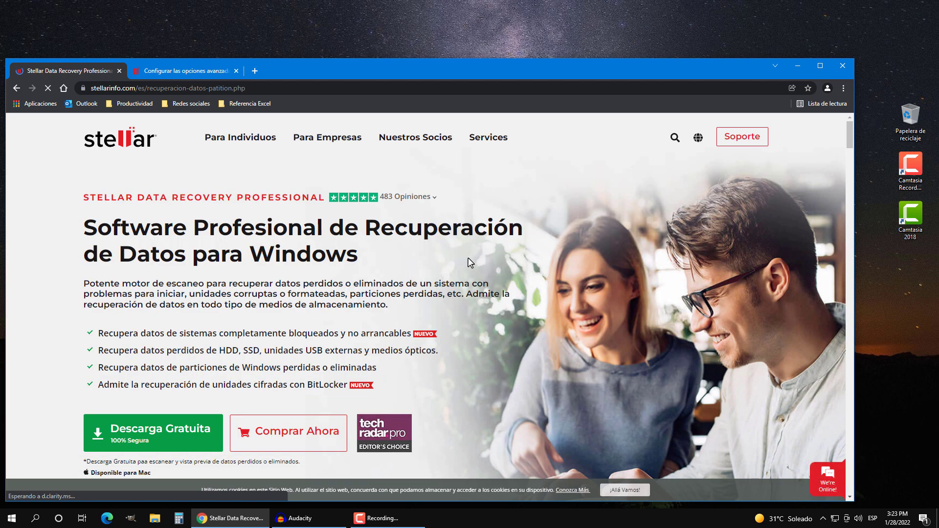
scroll(327, 282, "down", 2)
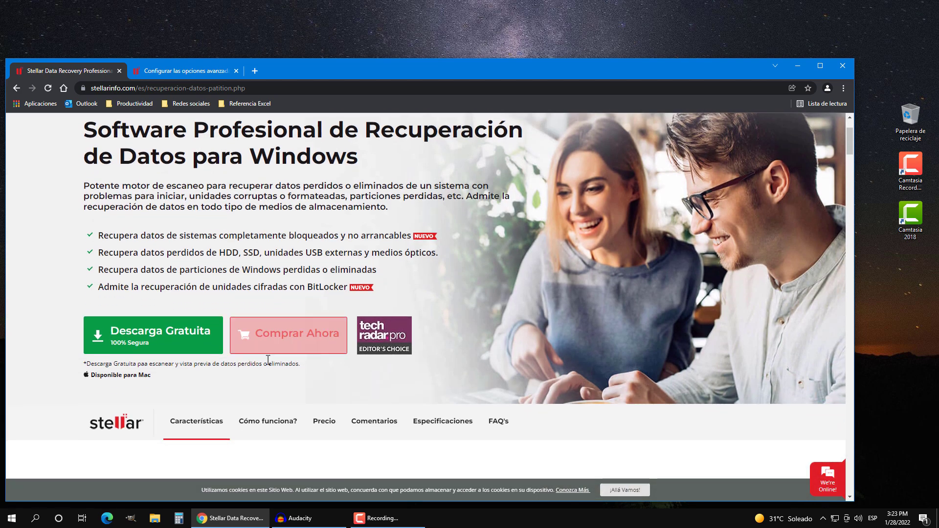